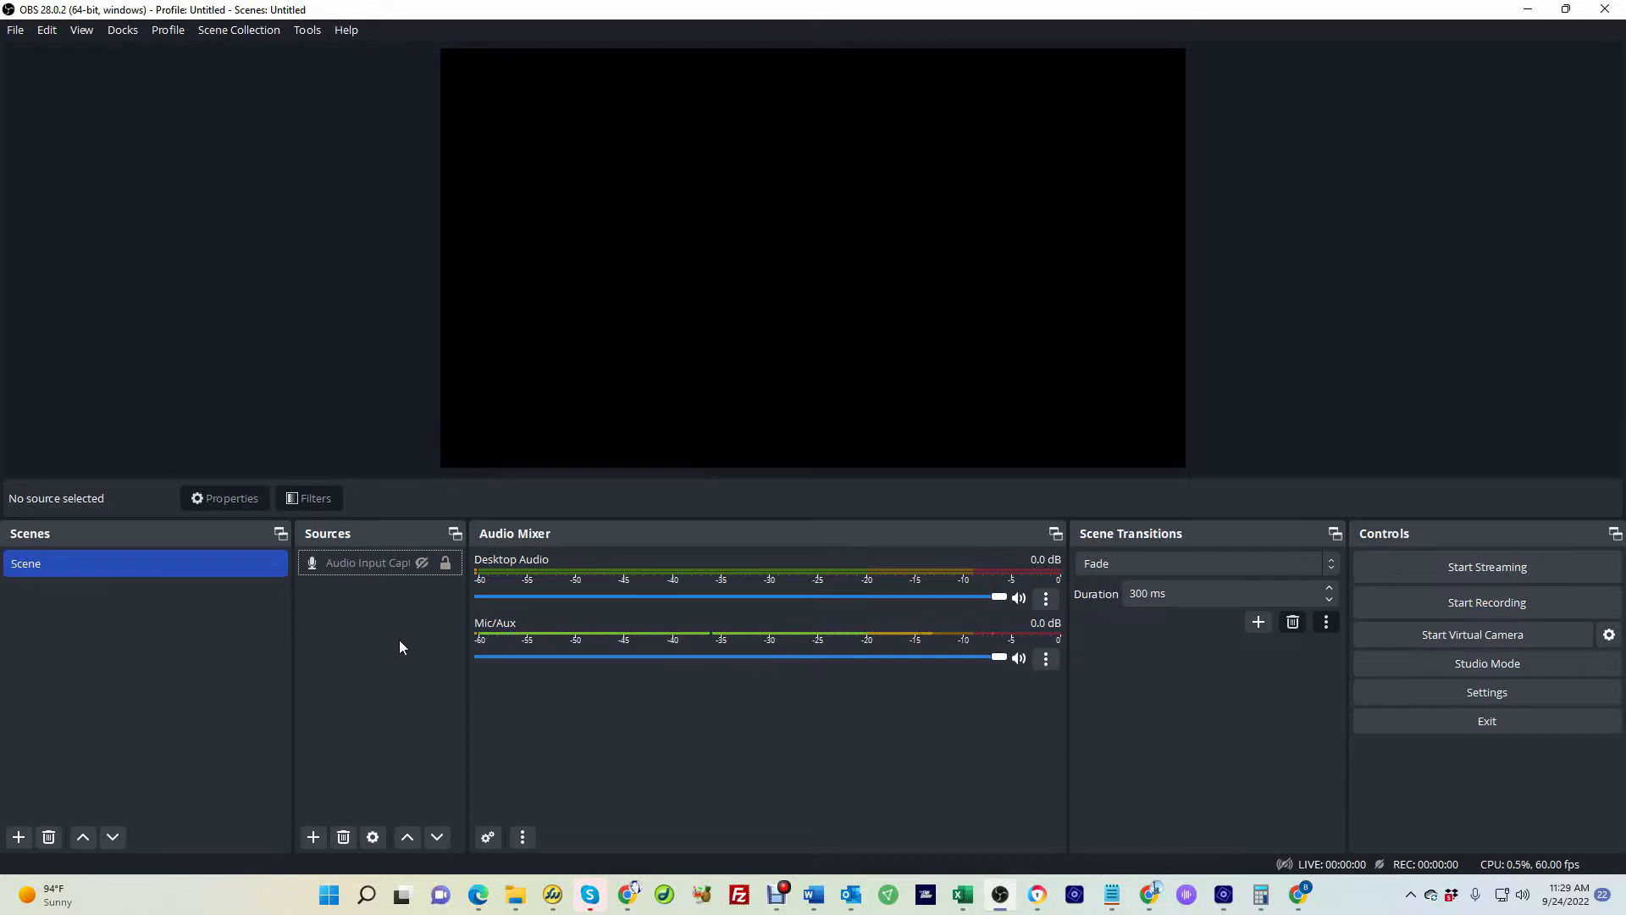
Add a new Video Capture Device source named "Logitech webcam" using the Logitech BRIO device
mouse_move(395, 530)
left_mouse_down()
mouse_move(326, 338)
mouse_move(338, 309)
mouse_move(68, 449)
mouse_move(344, 367)
mouse_move(715, 290)
mouse_move(535, 391)
mouse_move(362, 526)
mouse_move(371, 551)
left_mouse_up()
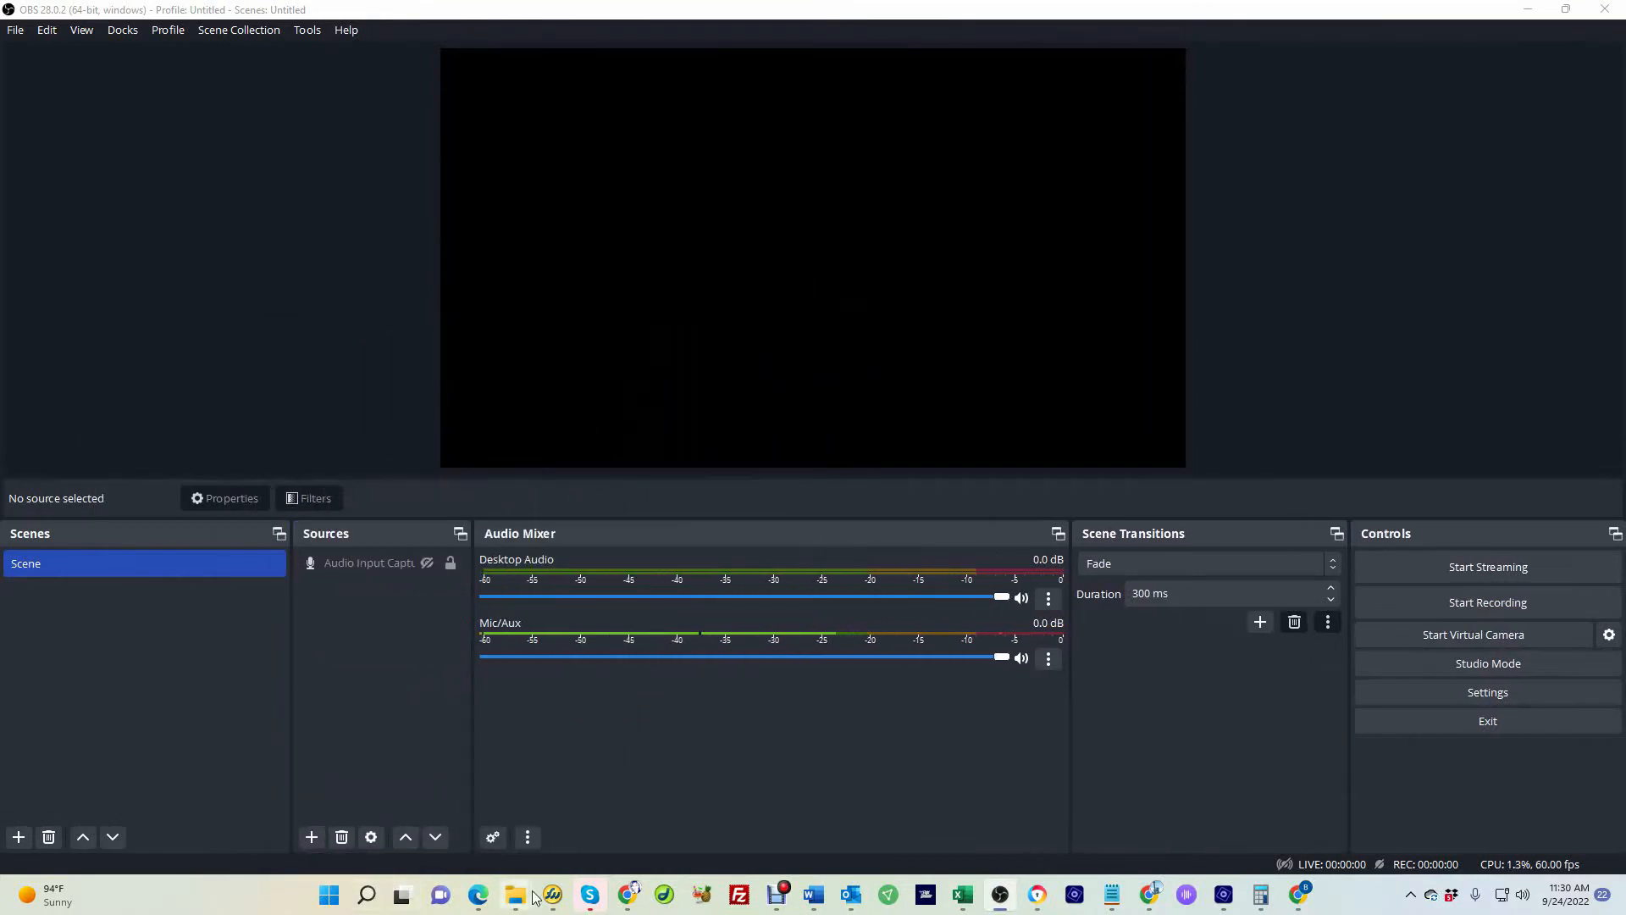
left_click(311, 837)
left_click(344, 737)
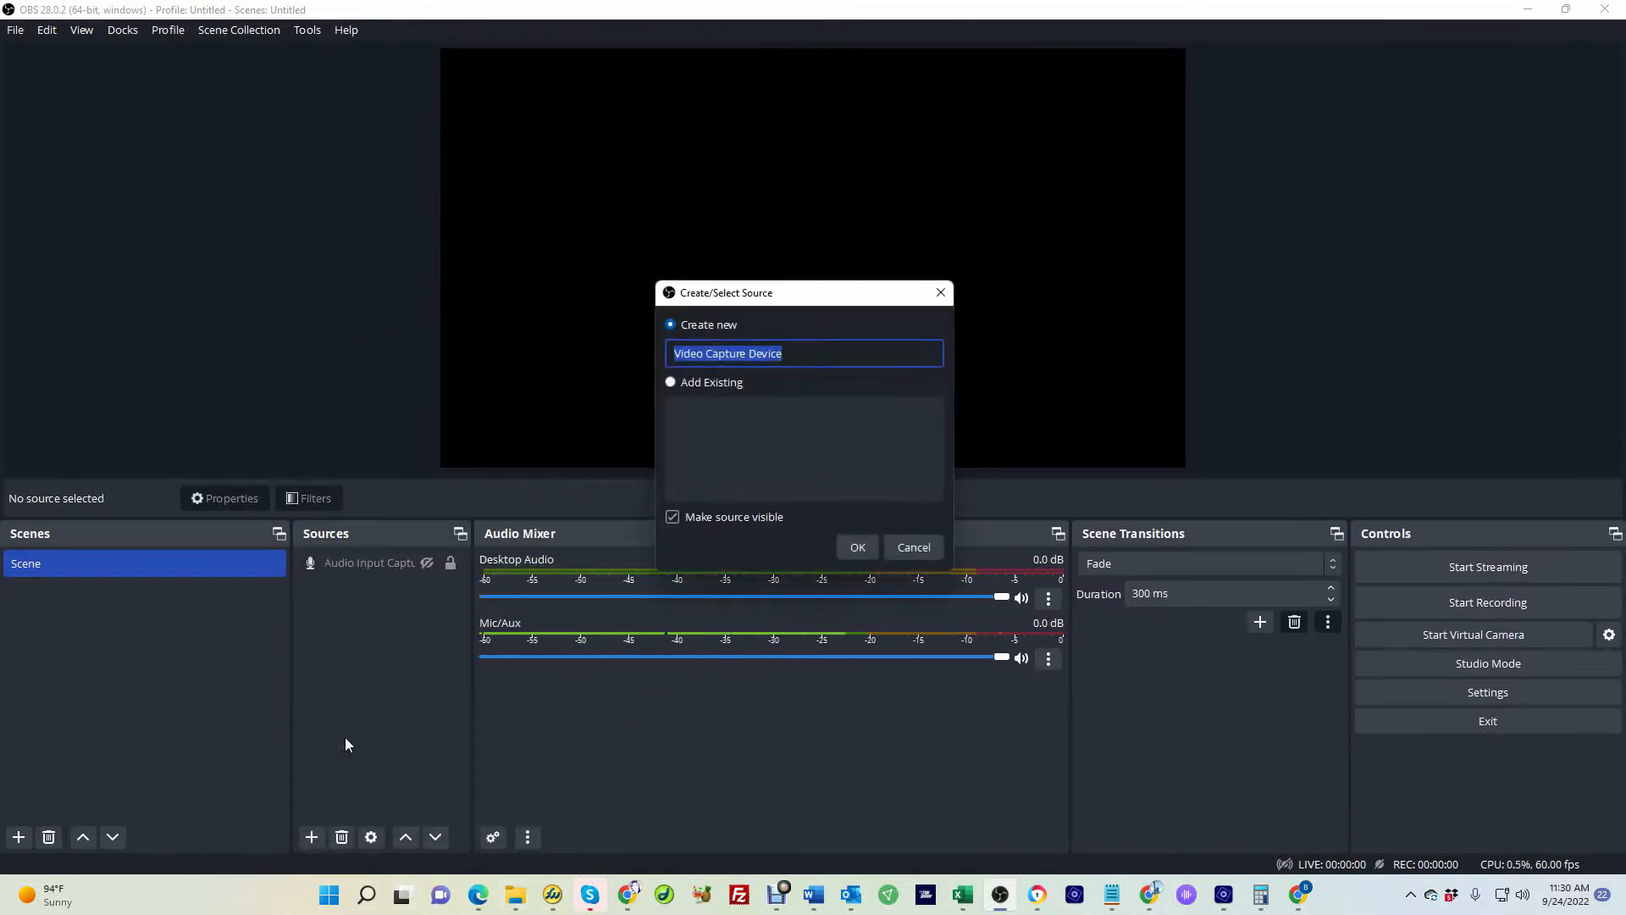
type("Logitech webcame")
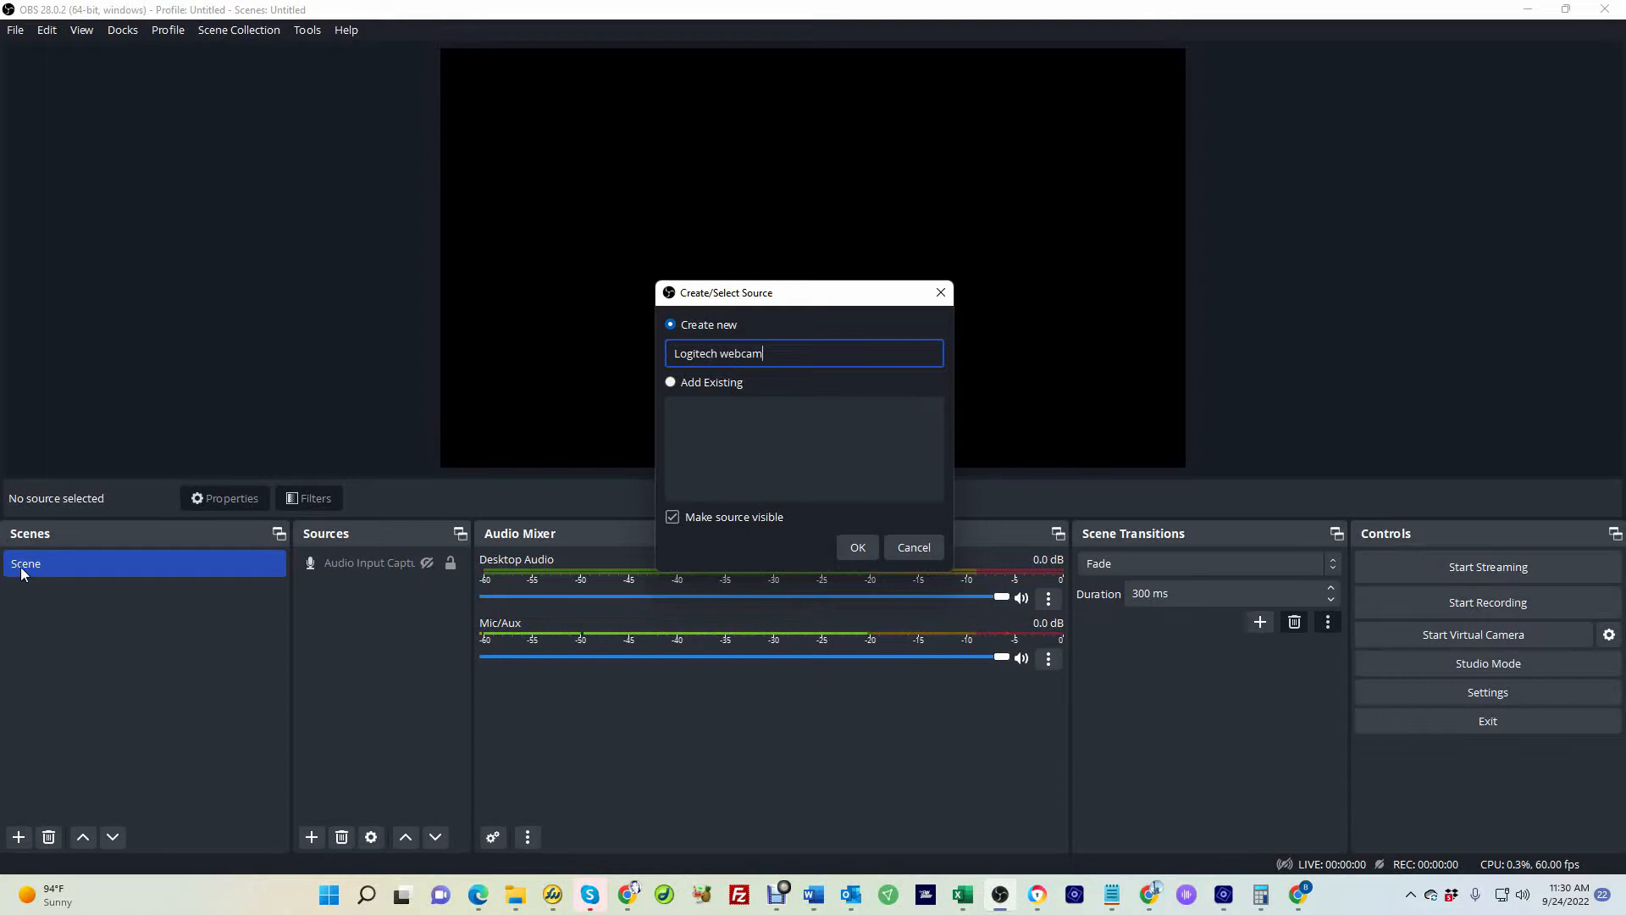
left_click(857, 543)
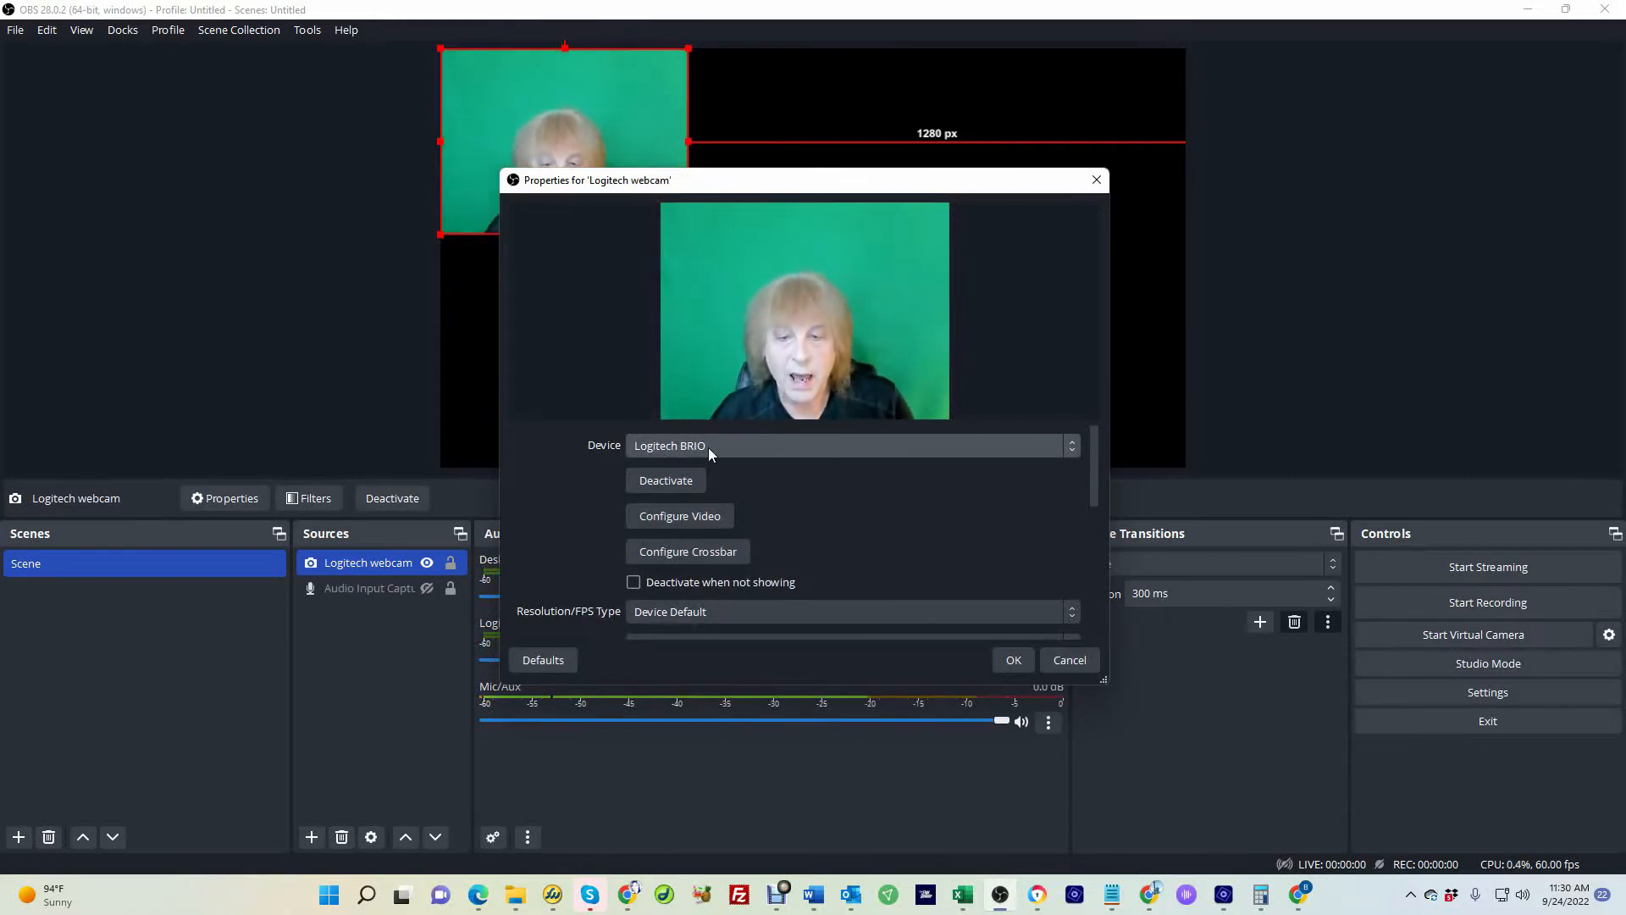
left_click(998, 658)
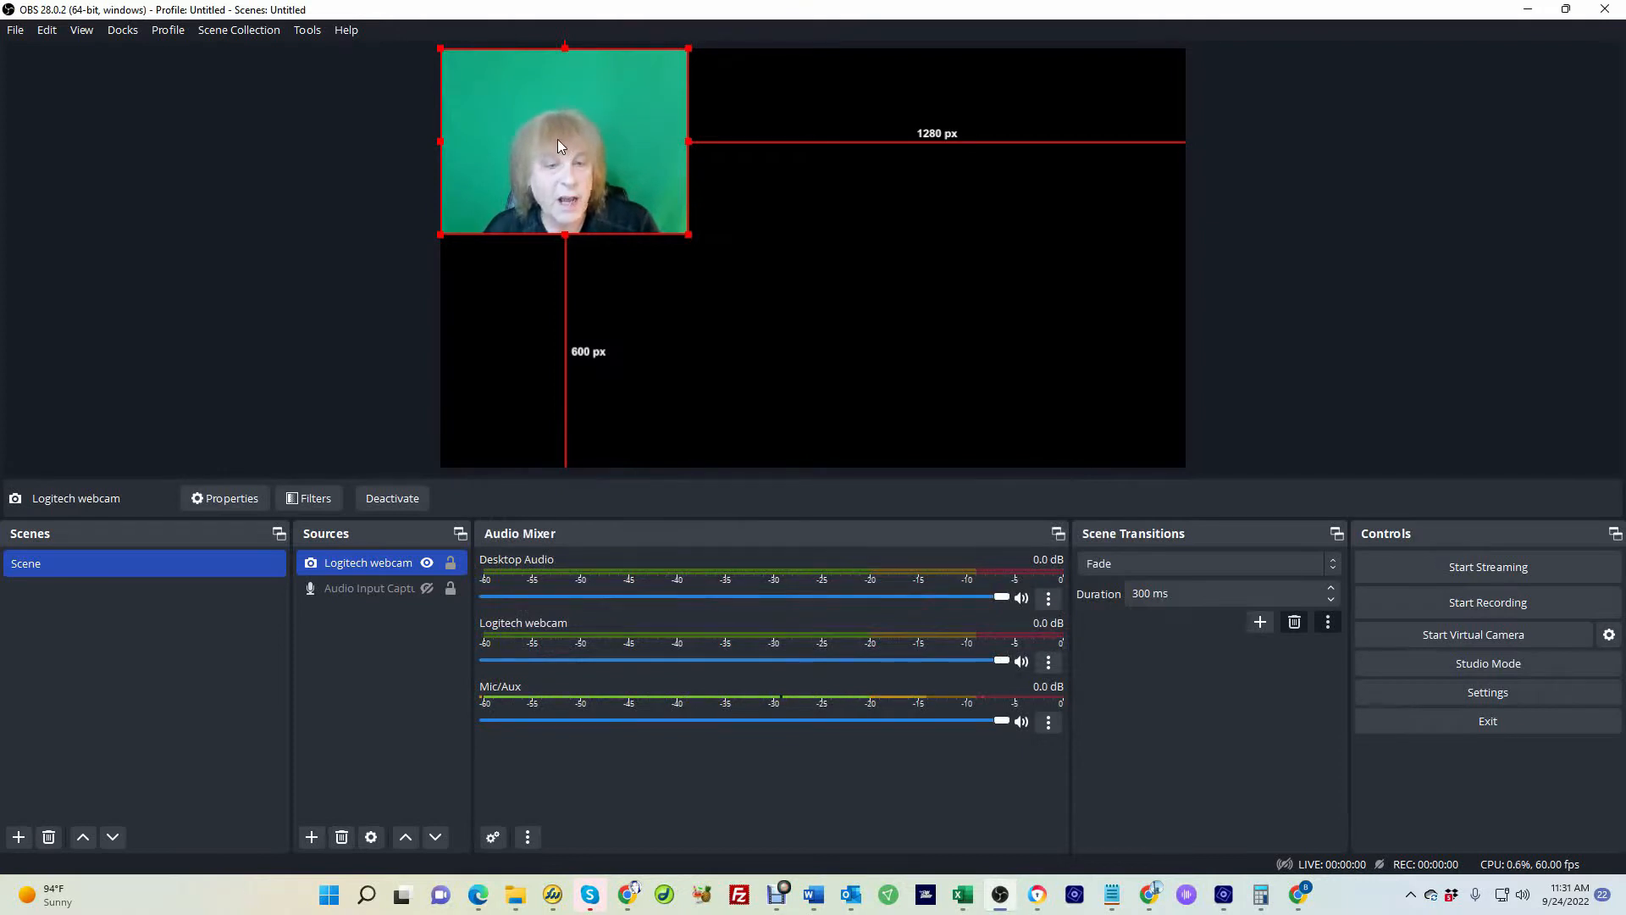
Enlarge the webcam source and move it to the centre of the canvas
mouse_move(546, 142)
left_mouse_down()
mouse_move(605, 201)
mouse_move(789, 257)
mouse_move(954, 208)
mouse_move(842, 356)
mouse_move(576, 139)
left_mouse_up()
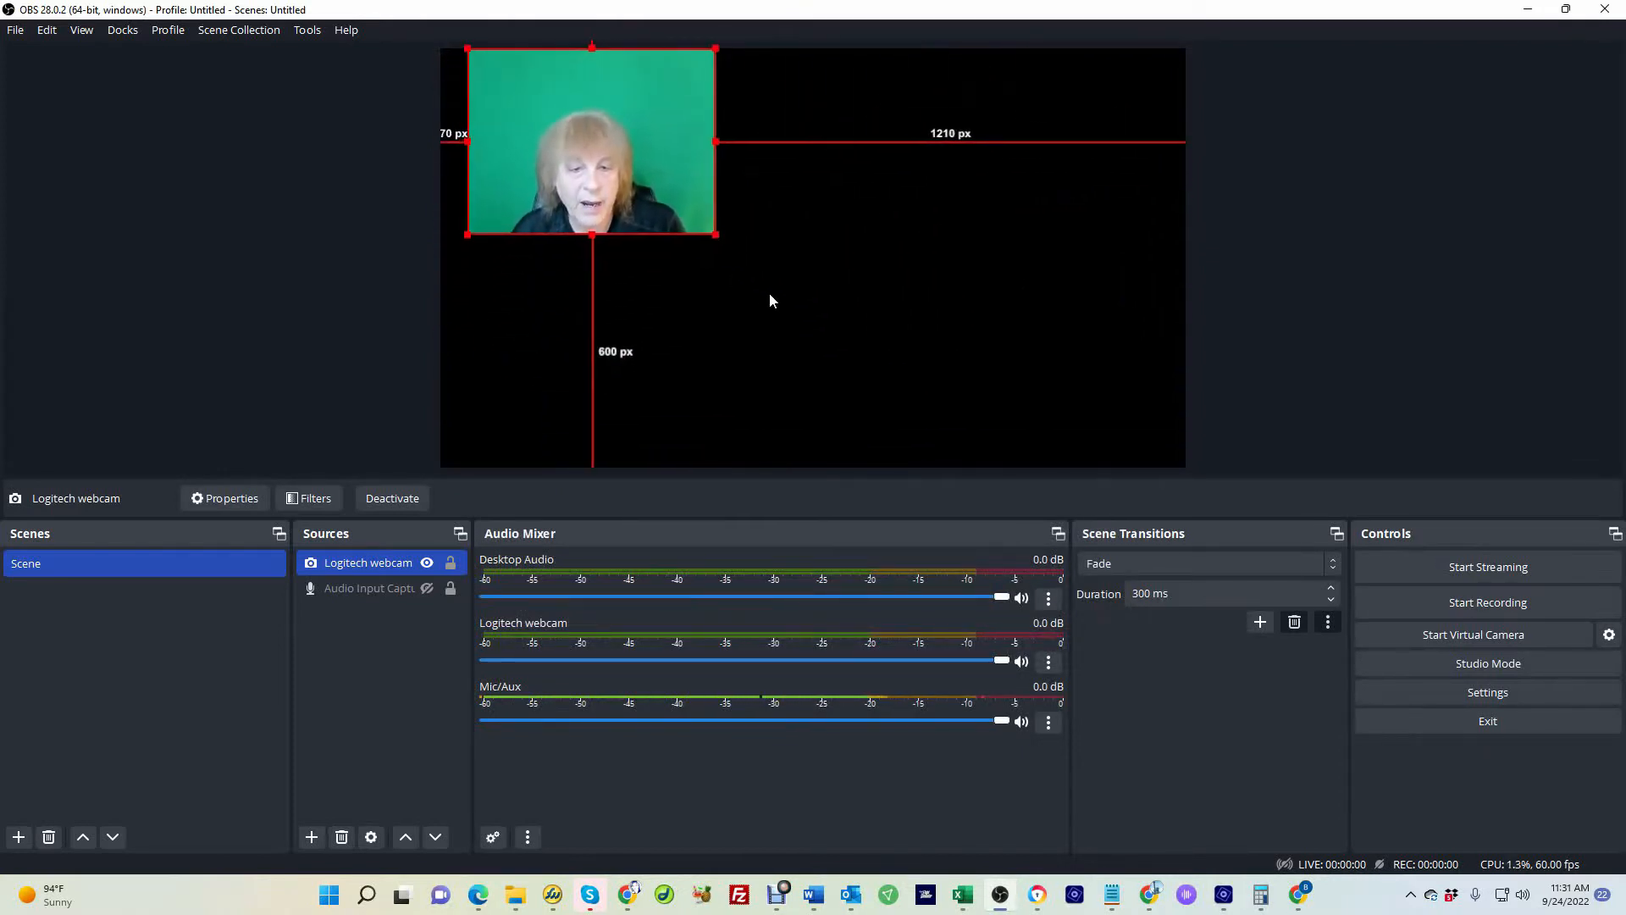
left_click_drag(716, 235, 835, 320)
left_click_drag(668, 225, 804, 277)
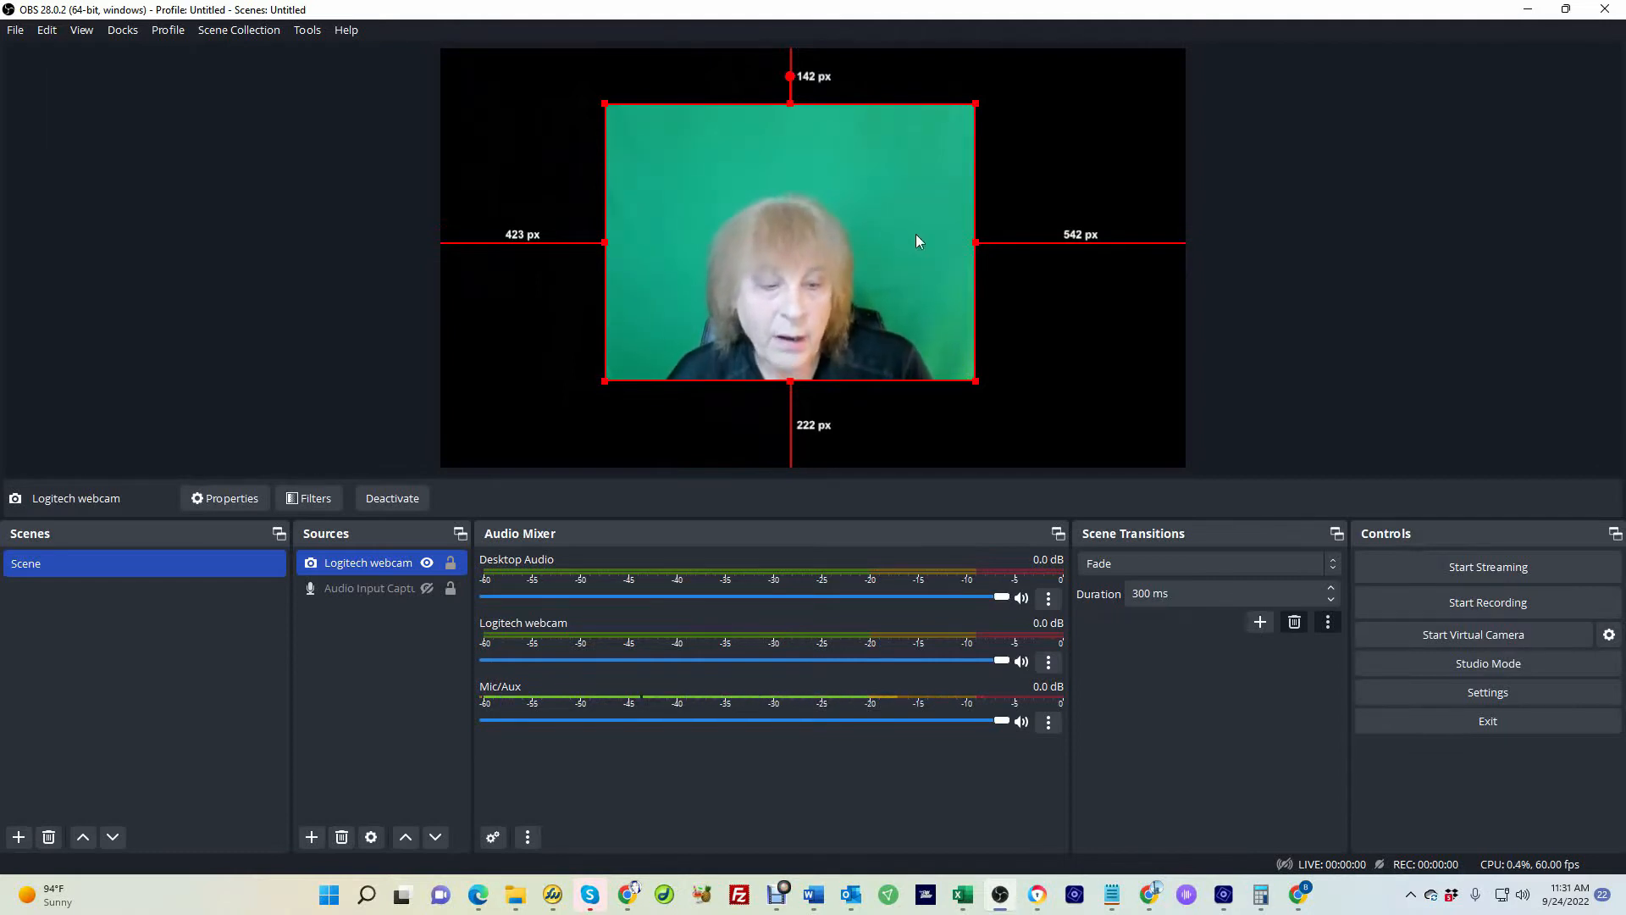
Add a Chroma Key filter with Green key colour to the webcam source and nudge it slightly right
right_click(363, 565)
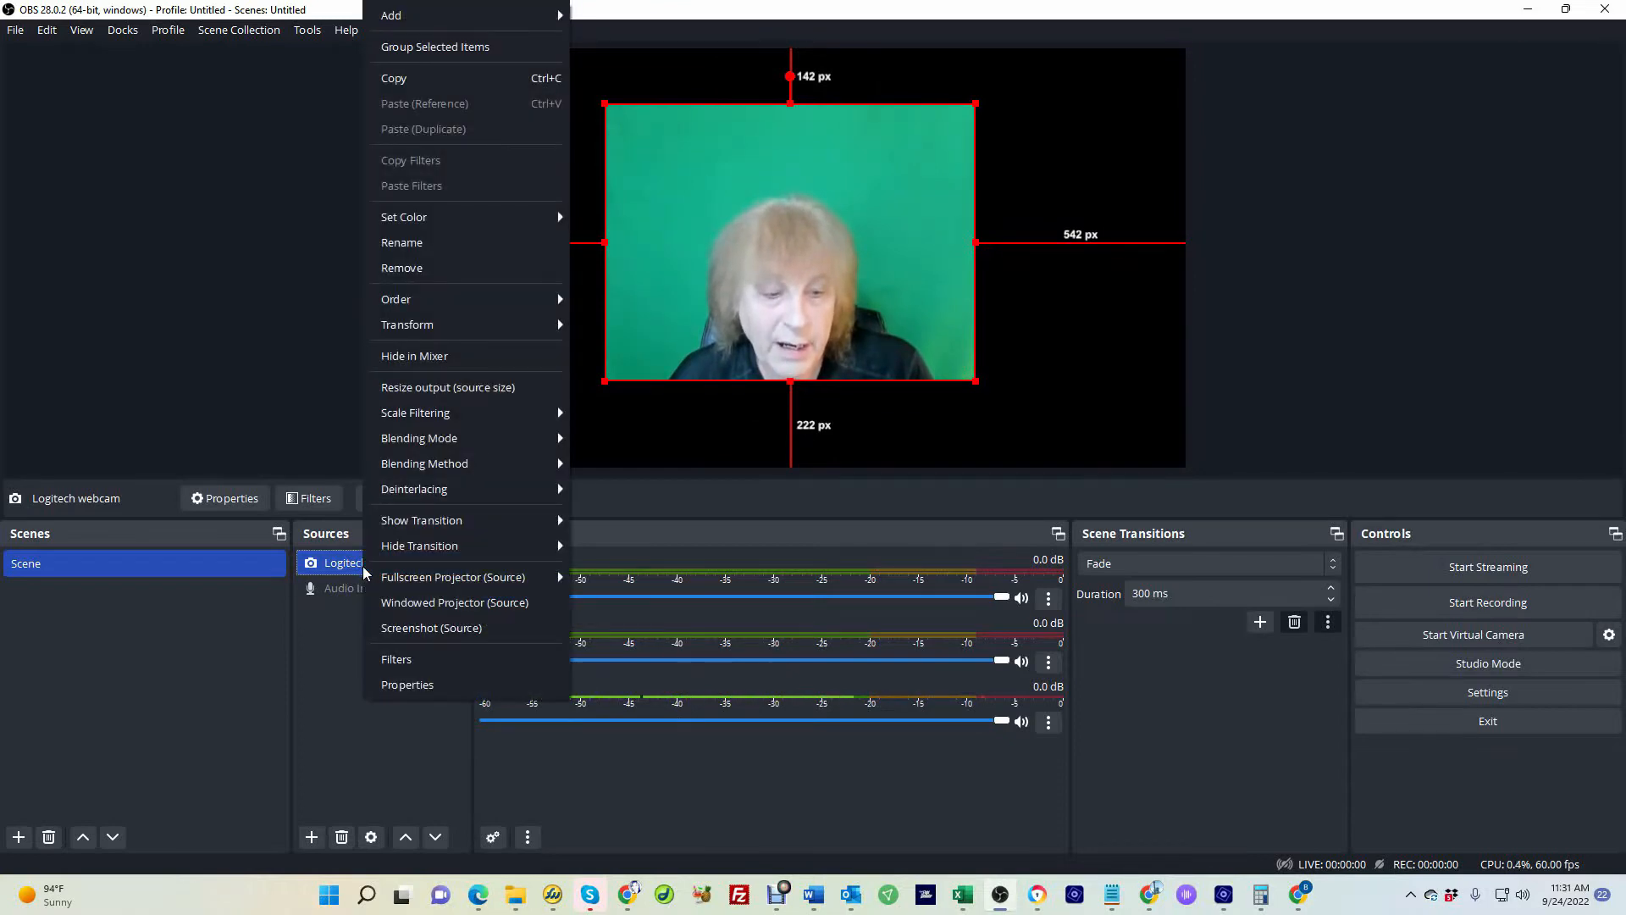
left_click(398, 657)
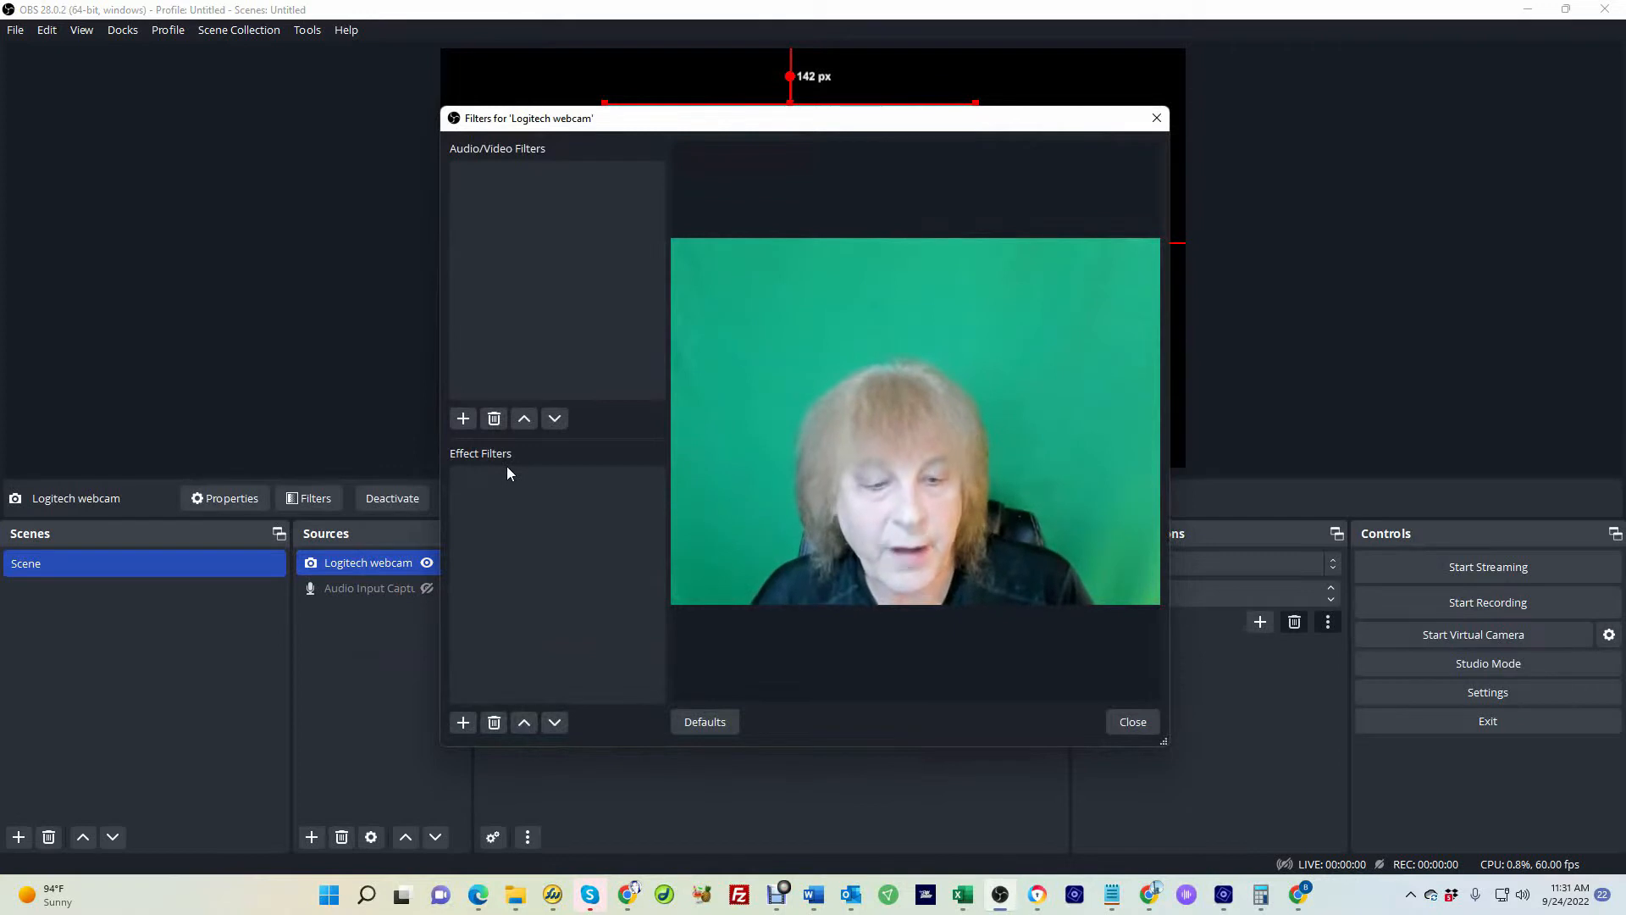
left_click(464, 725)
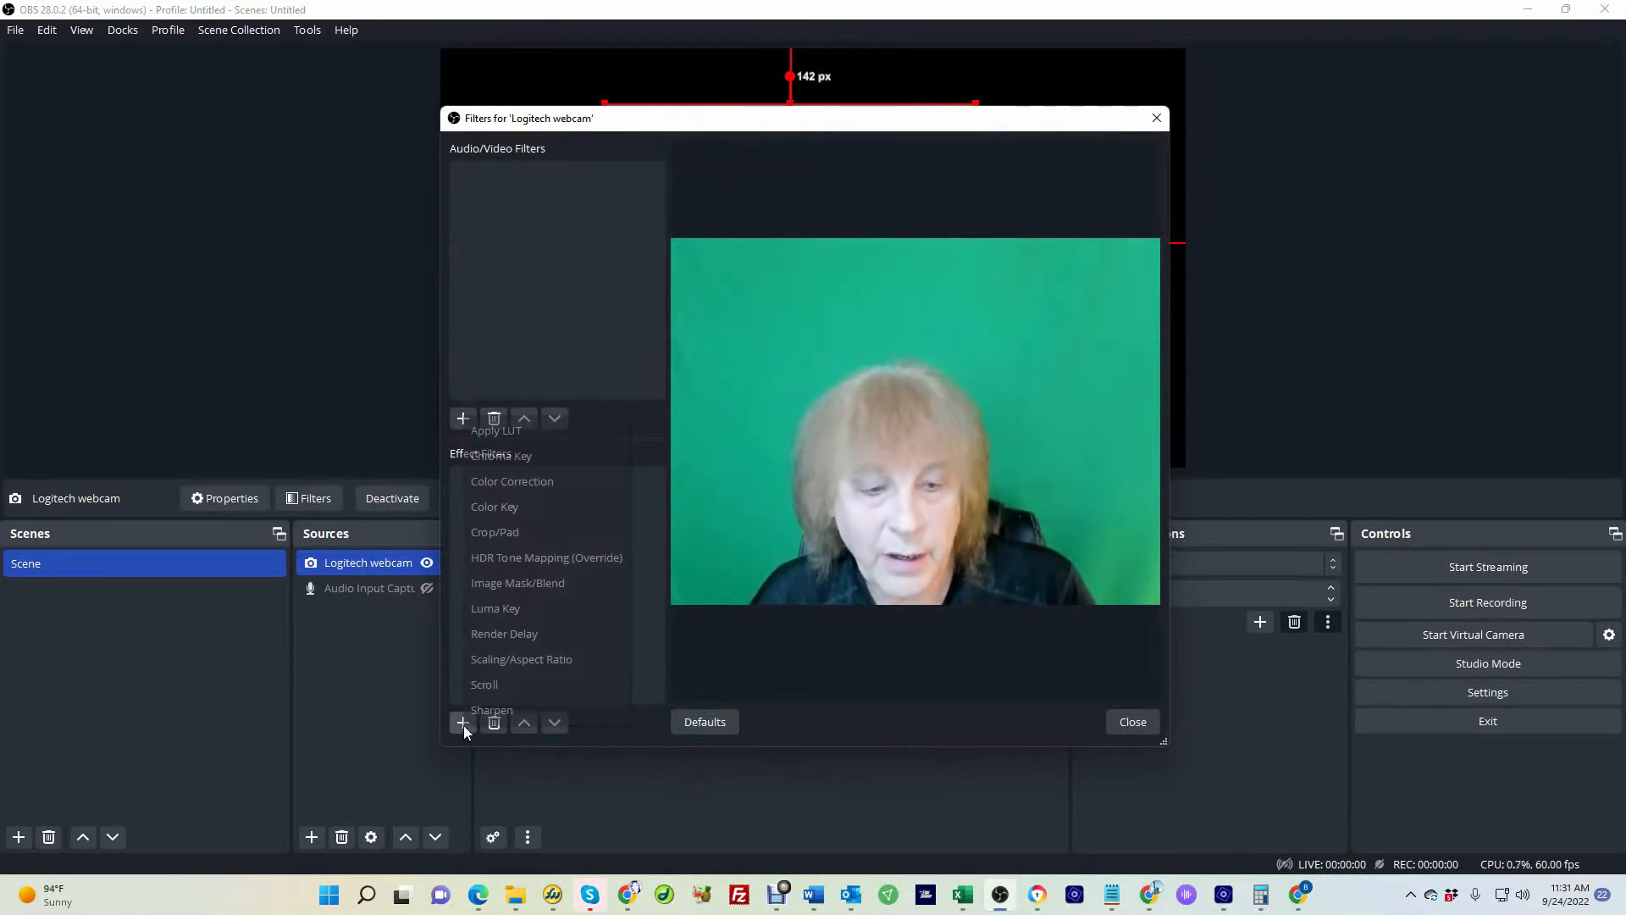
left_click(531, 461)
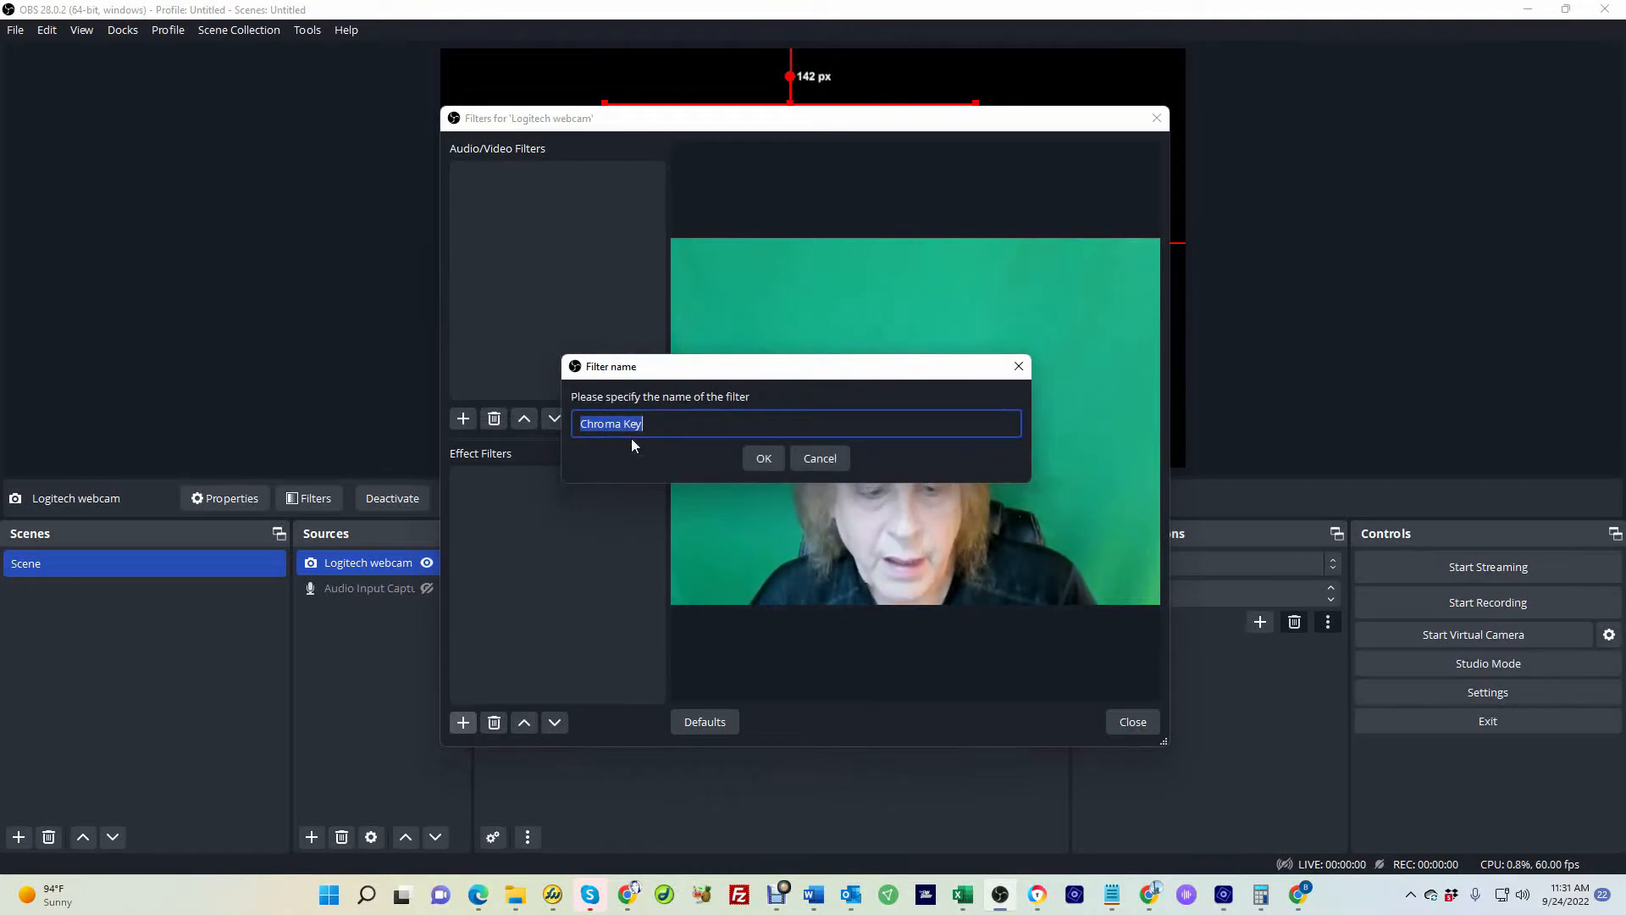
left_click(754, 457)
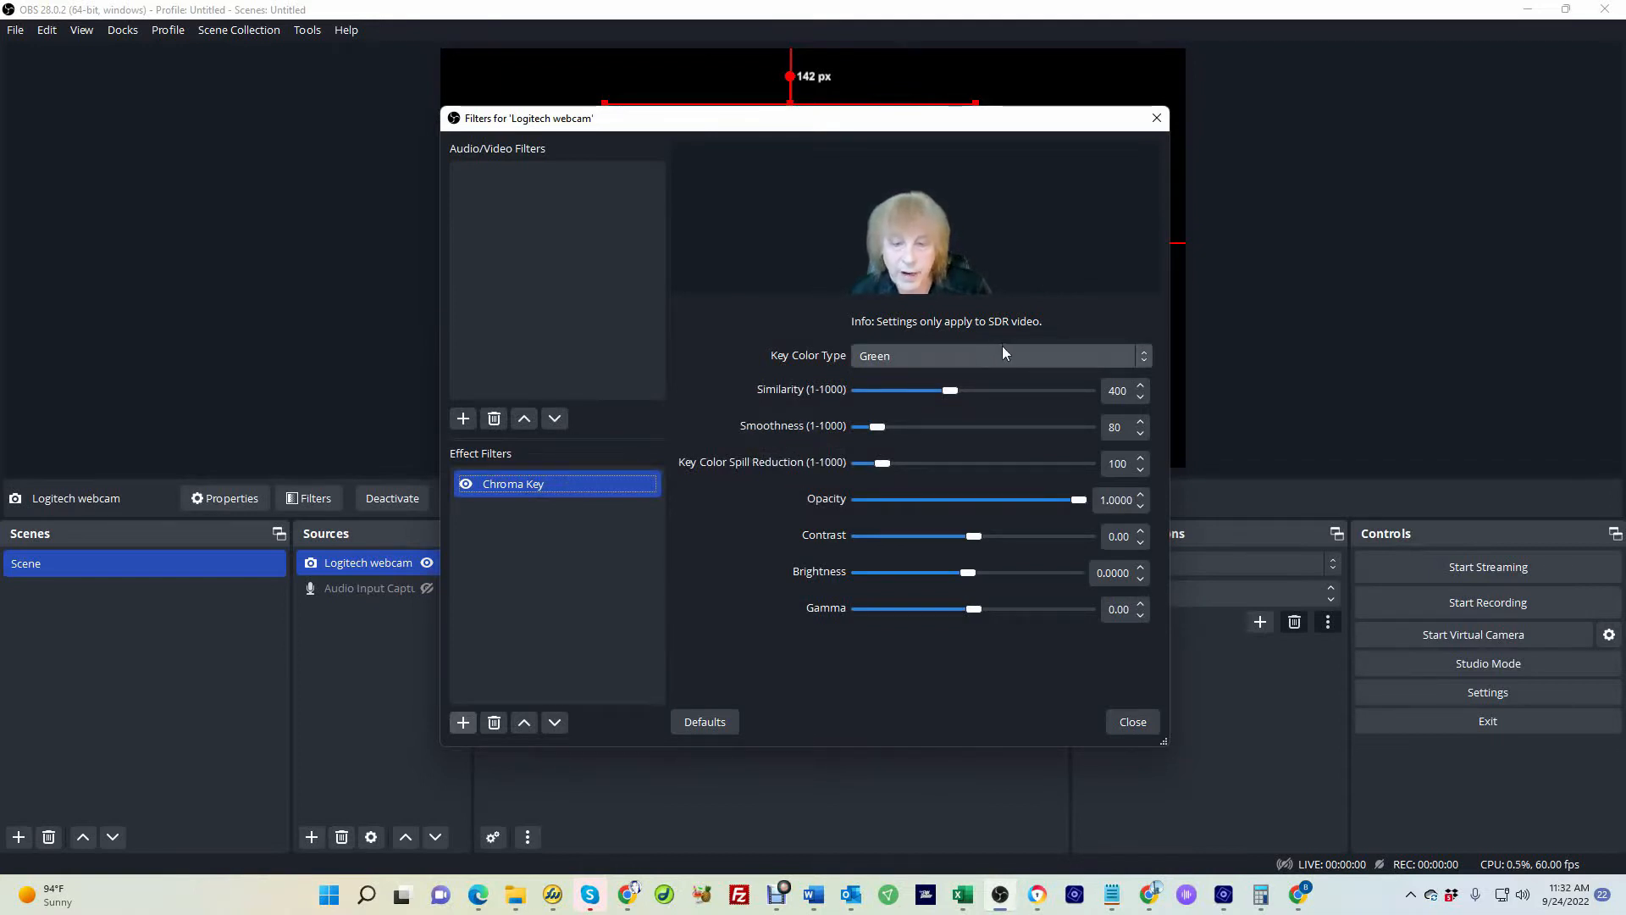
left_click(917, 356)
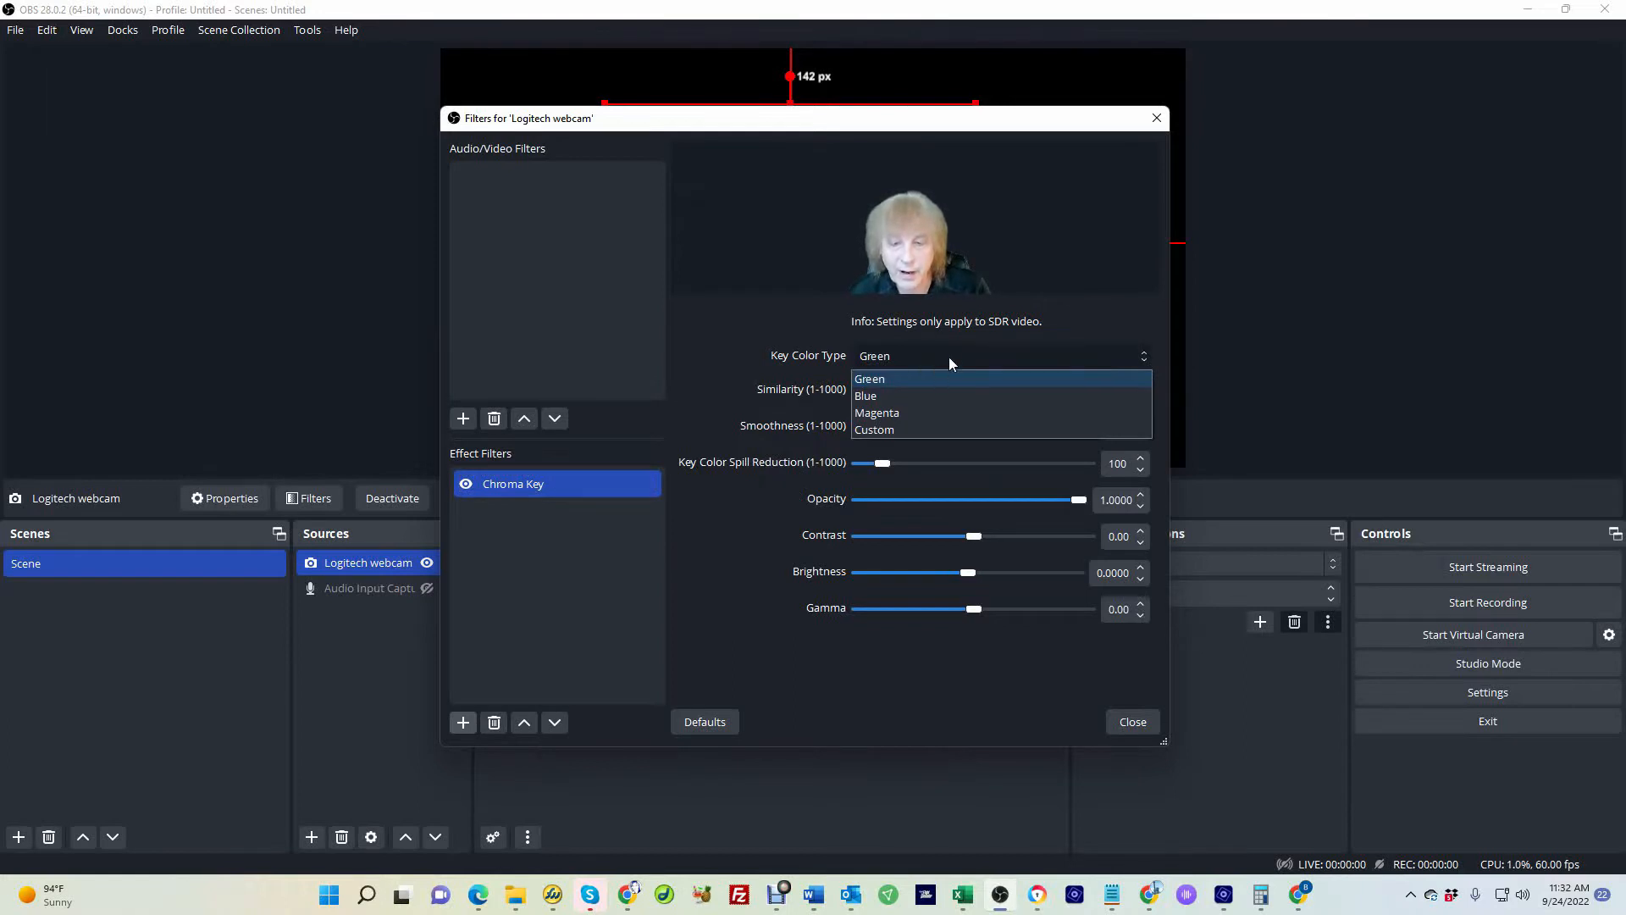
left_click(1095, 318)
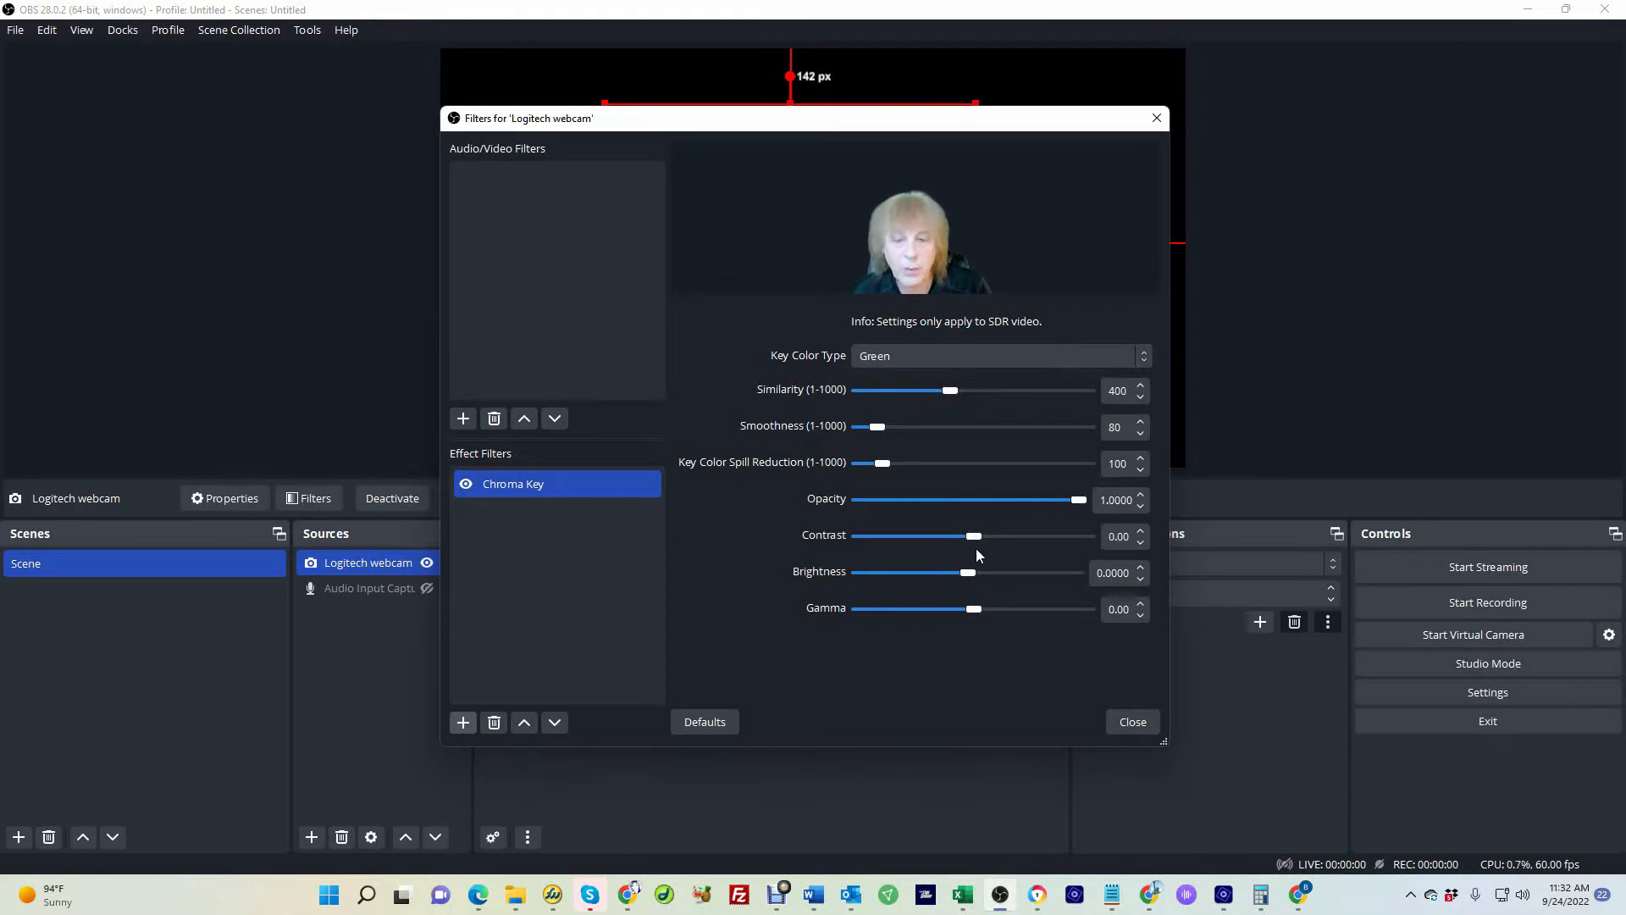
left_click(1131, 721)
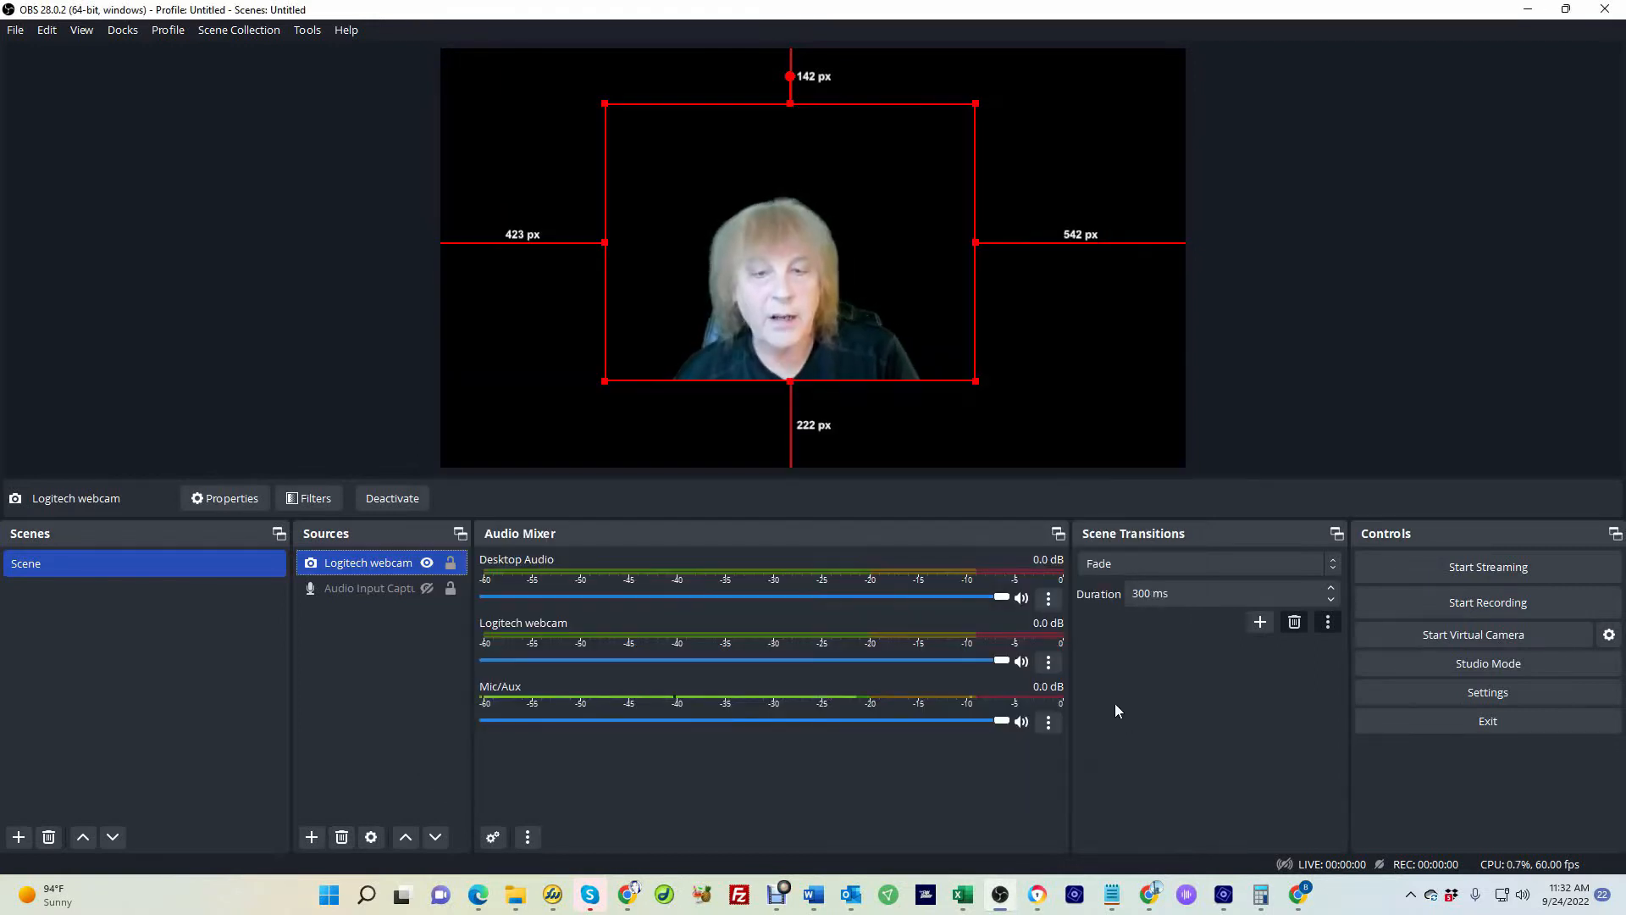
left_click_drag(778, 292, 826, 285)
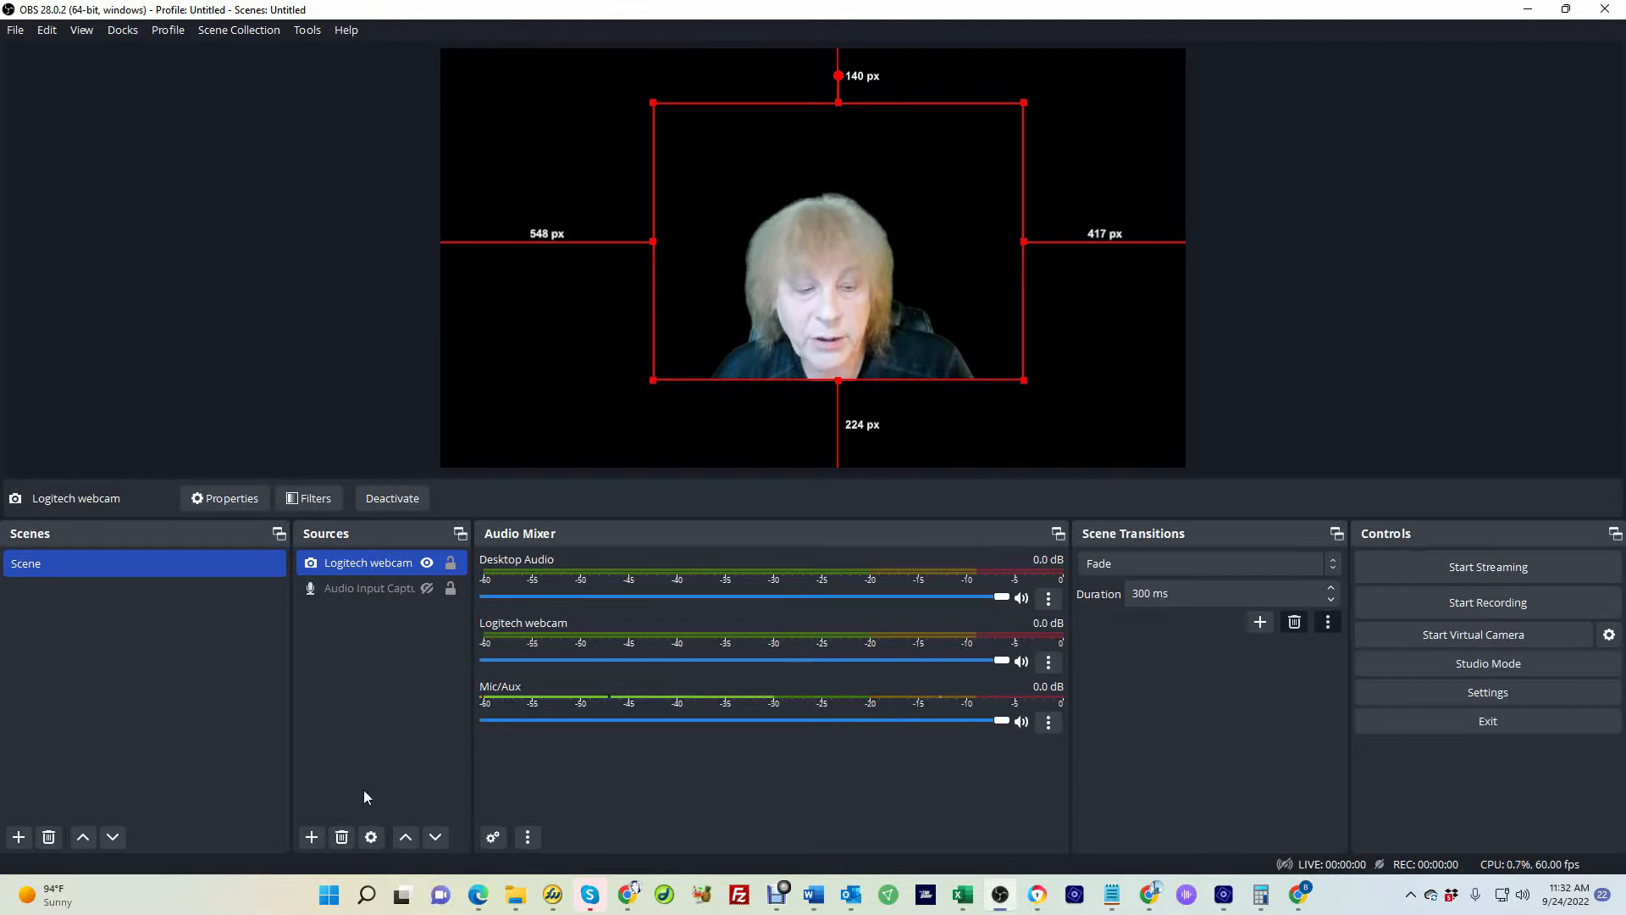
Add an Image source named "Open Plan Office" using the openplan6 picture
left_click(312, 839)
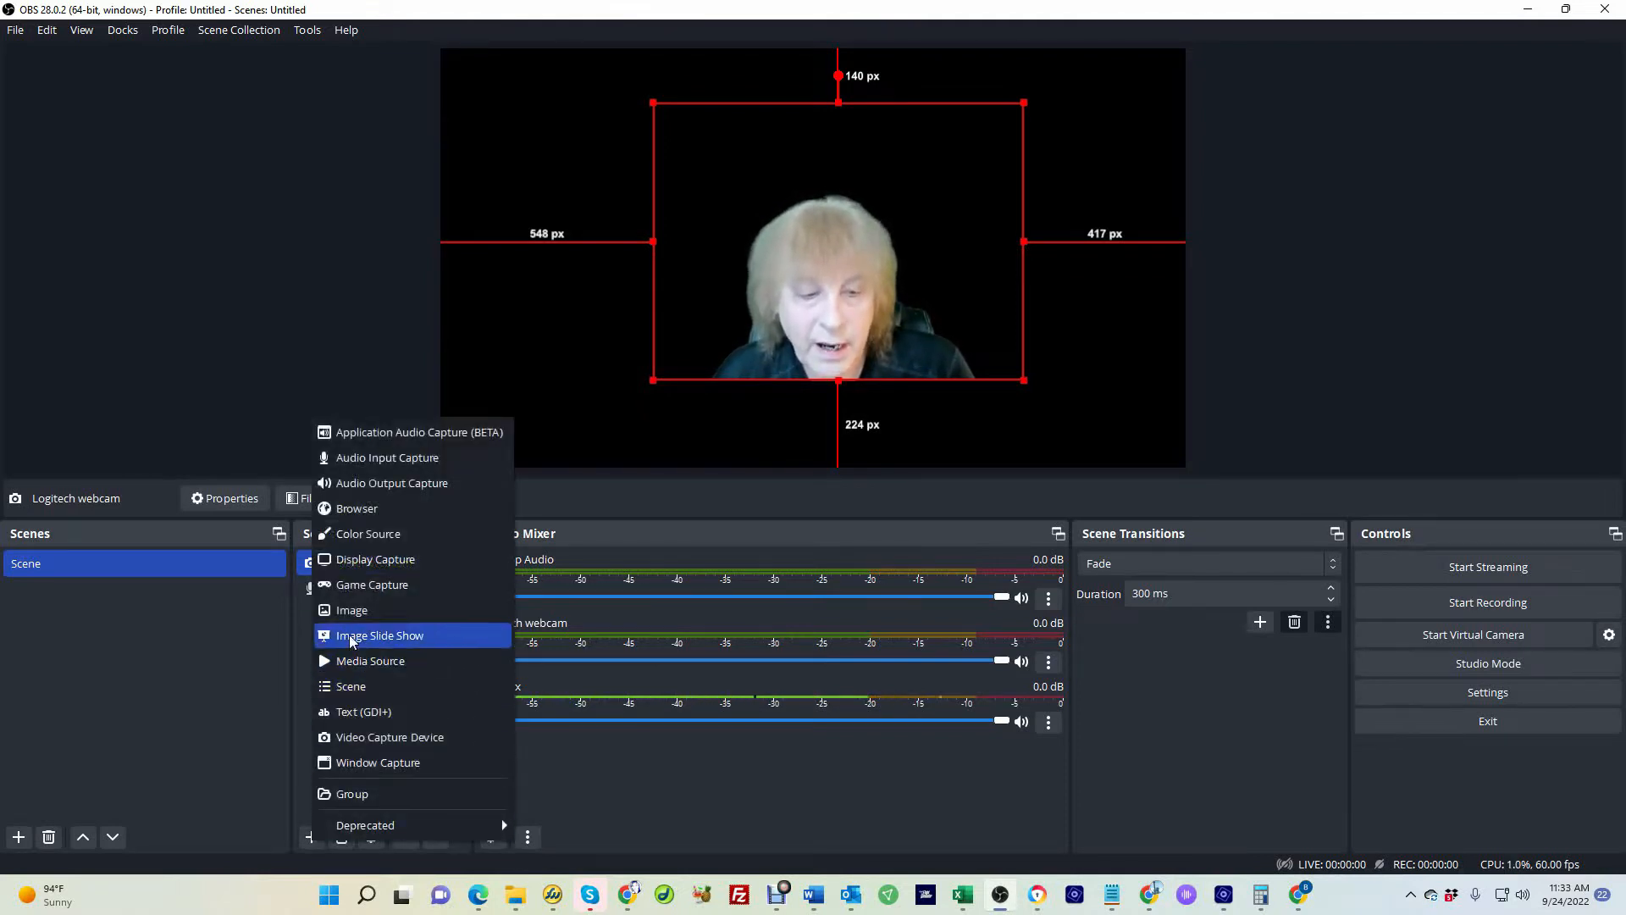
left_click(352, 610)
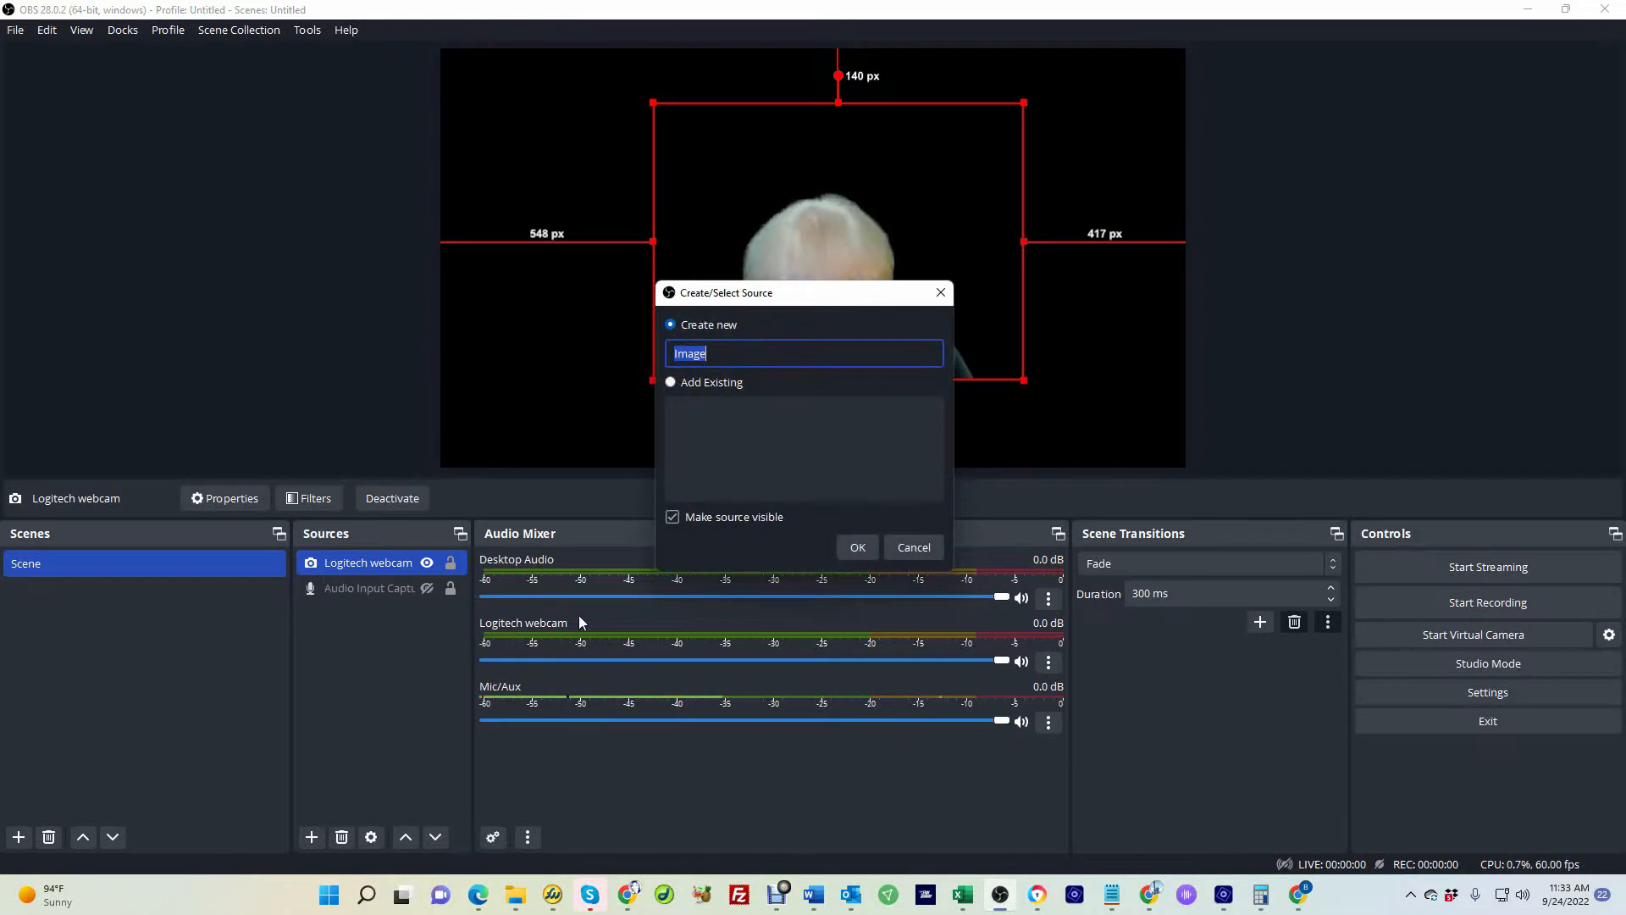
type("en Plan ")
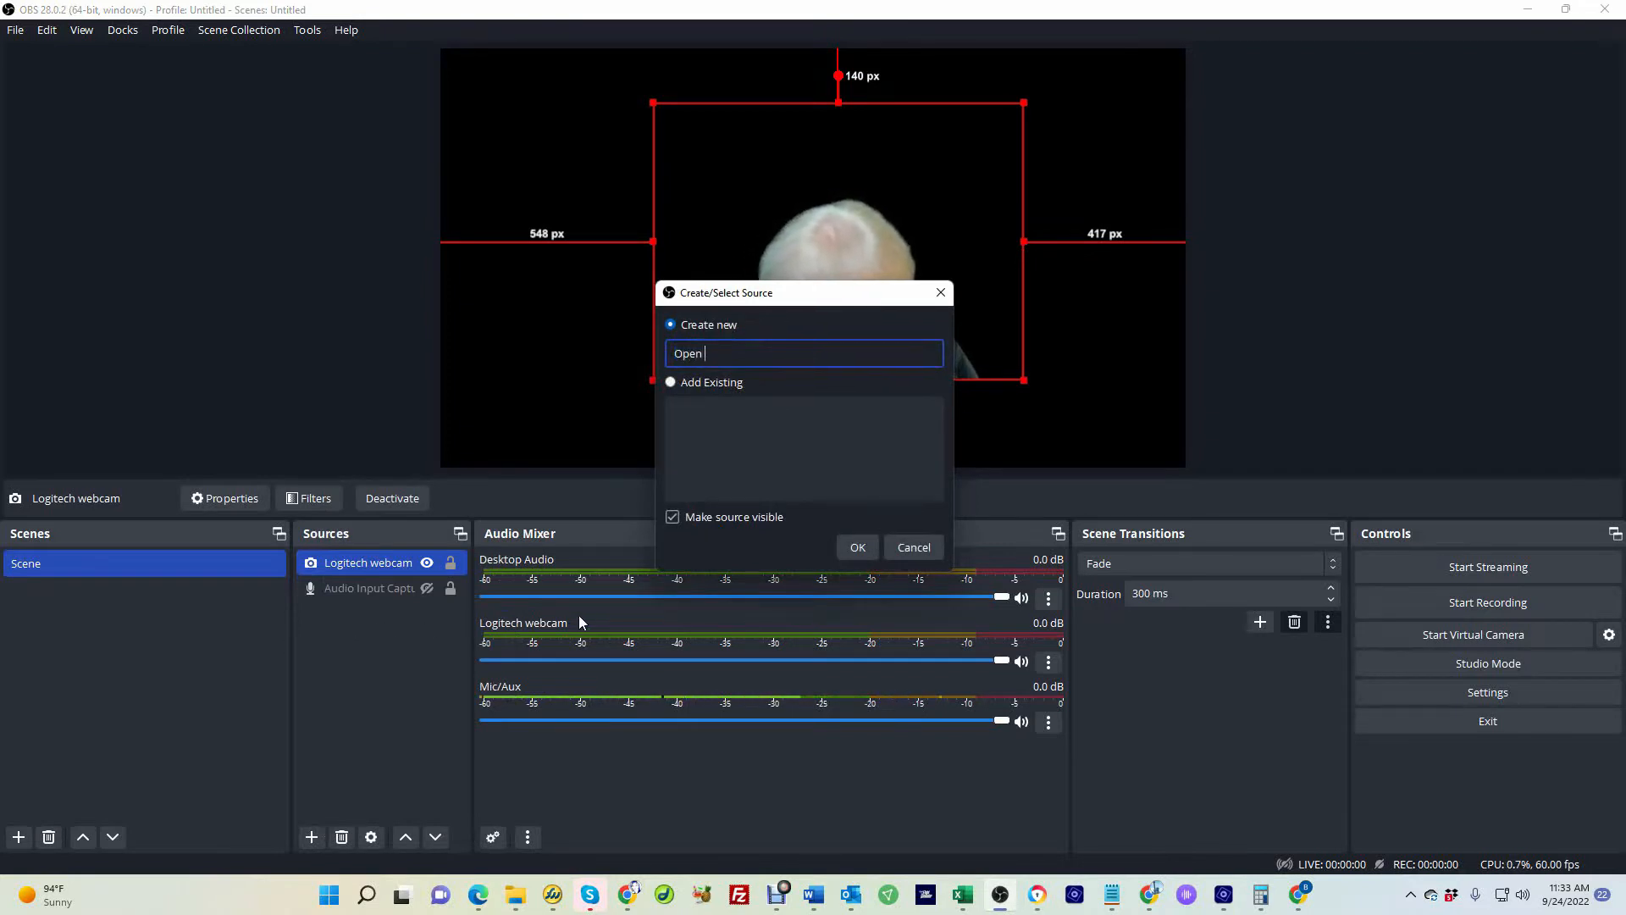
type("Office")
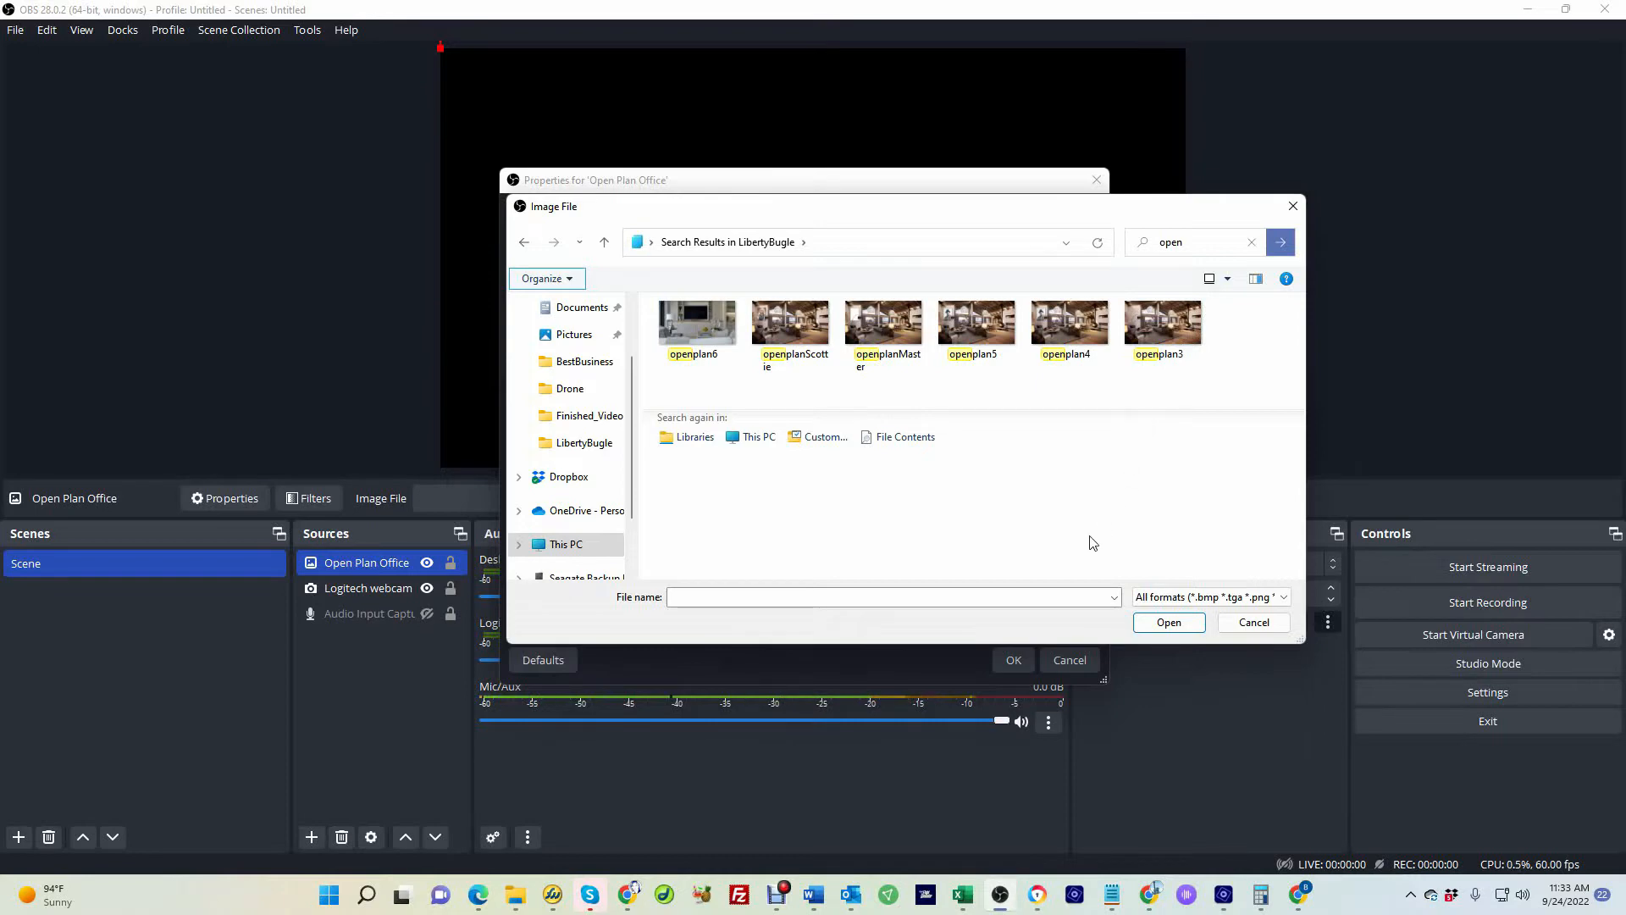
left_click(697, 326)
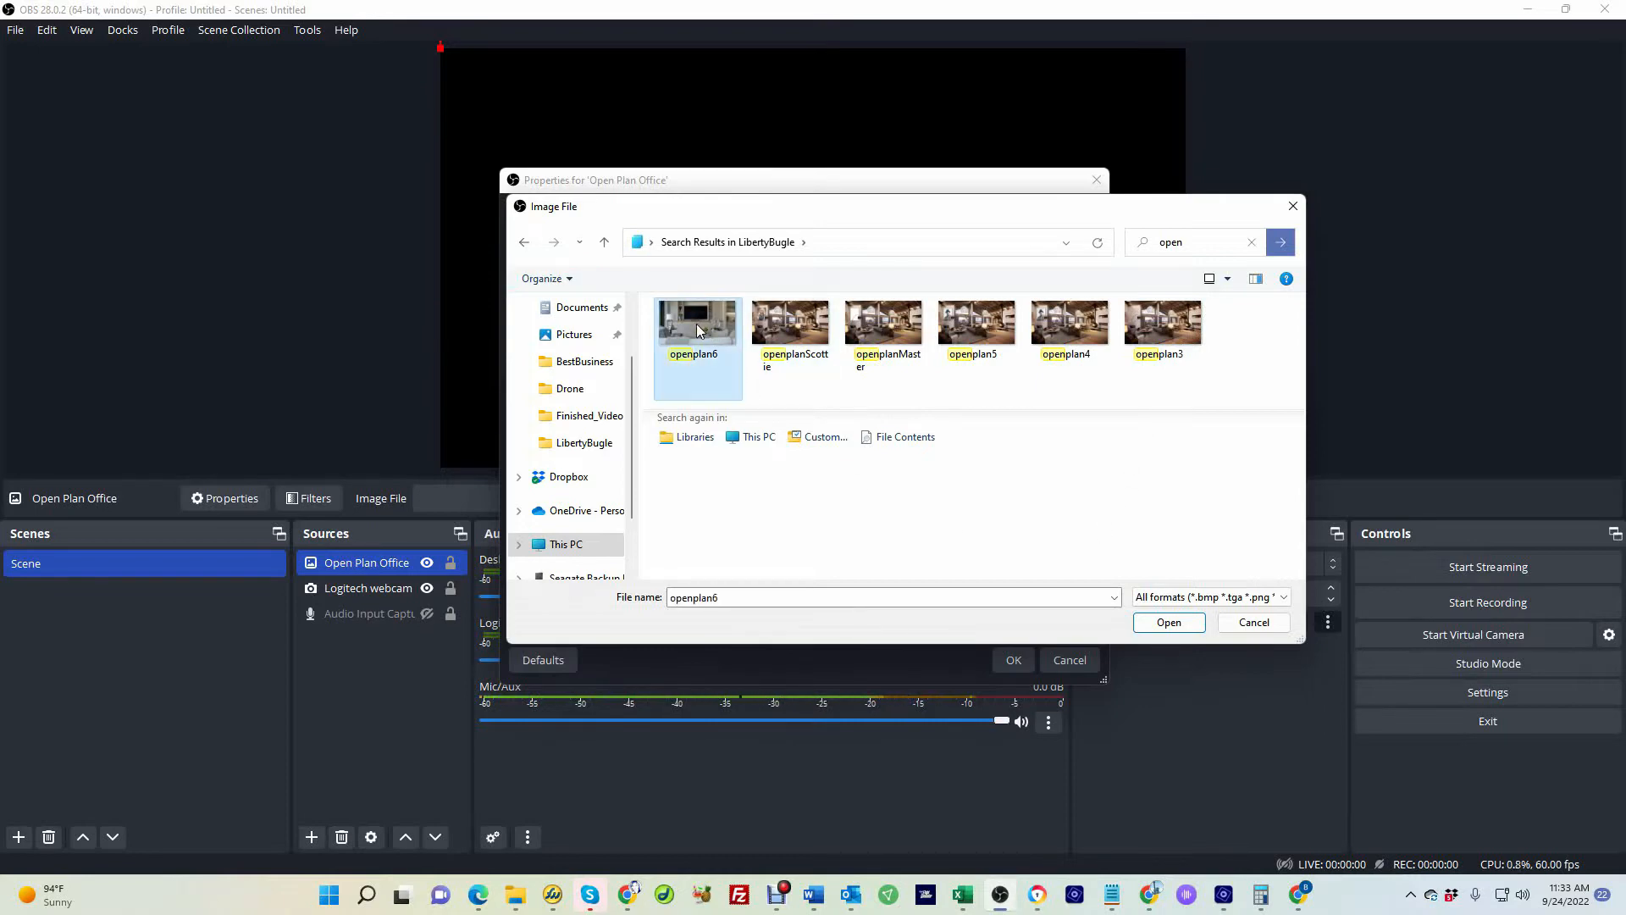
left_click(1169, 623)
left_click(1029, 663)
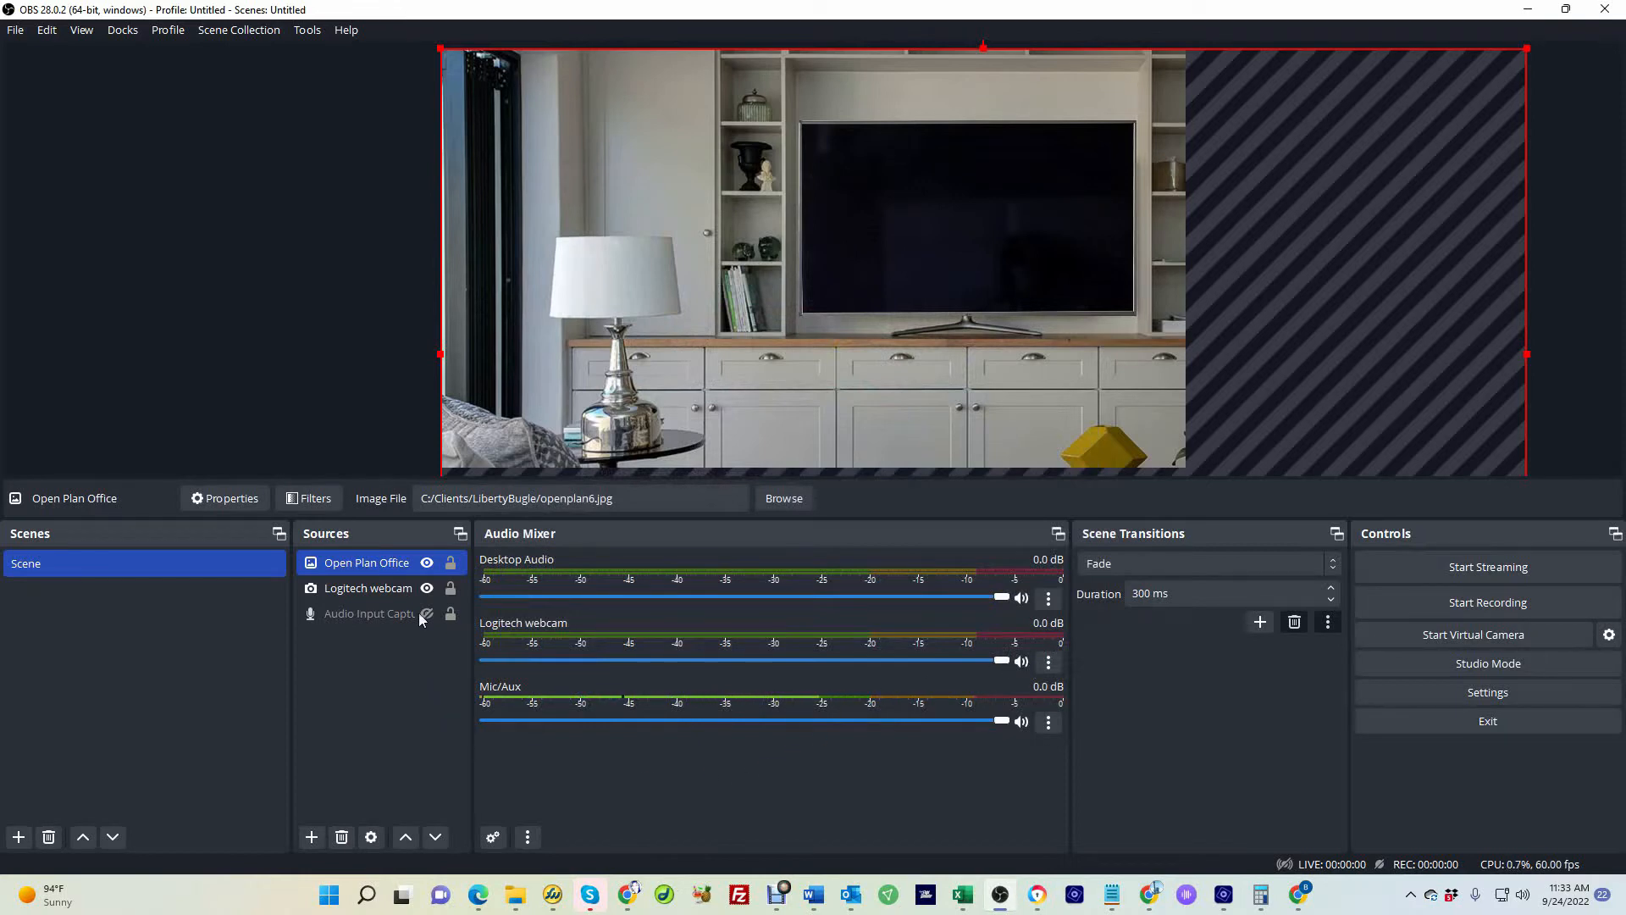
Reorder the sources so the Open Plan Office image sits below the webcam
left_click(371, 617, "ctrl")
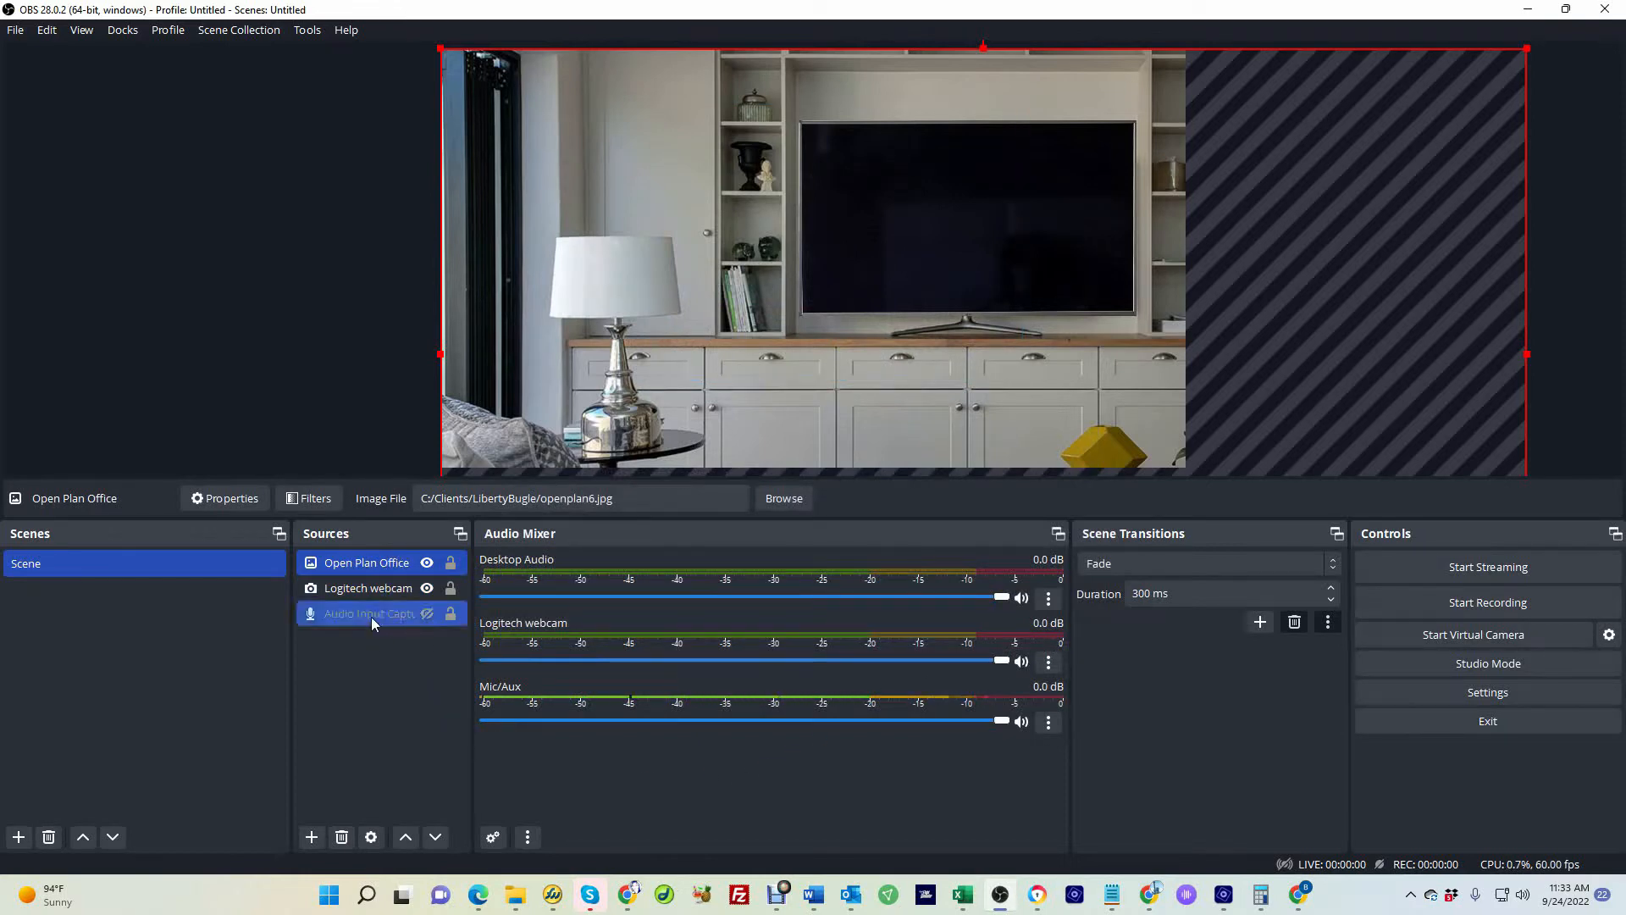
left_click(371, 617, "ctrl")
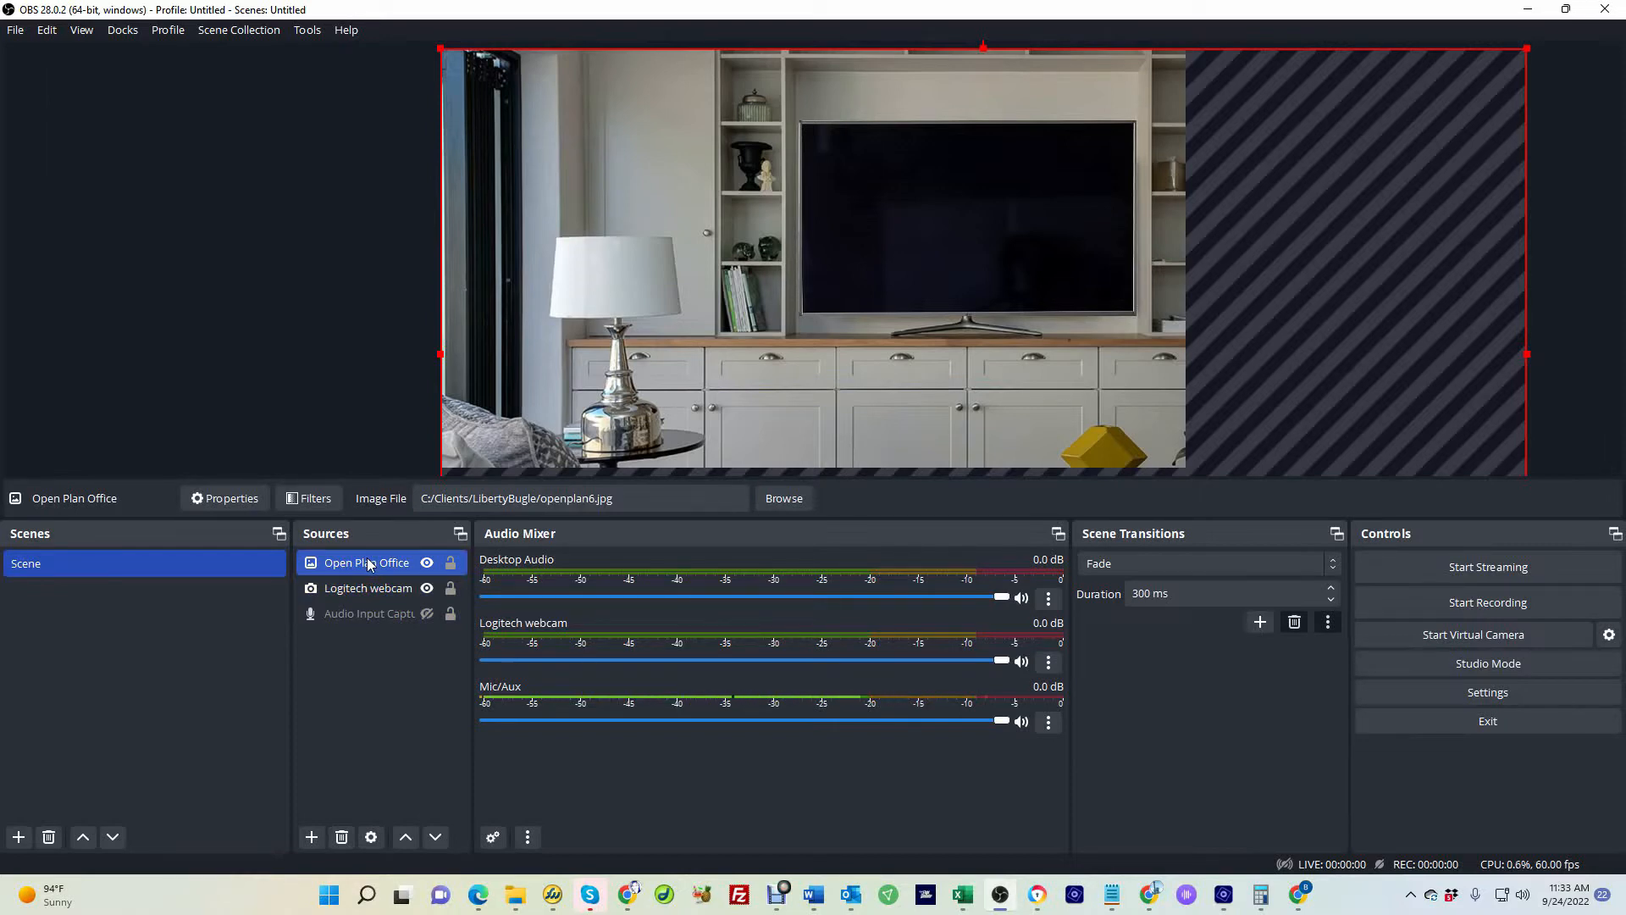
left_click(369, 588, "ctrl")
left_click(381, 565)
left_click_drag(380, 574, 380, 593)
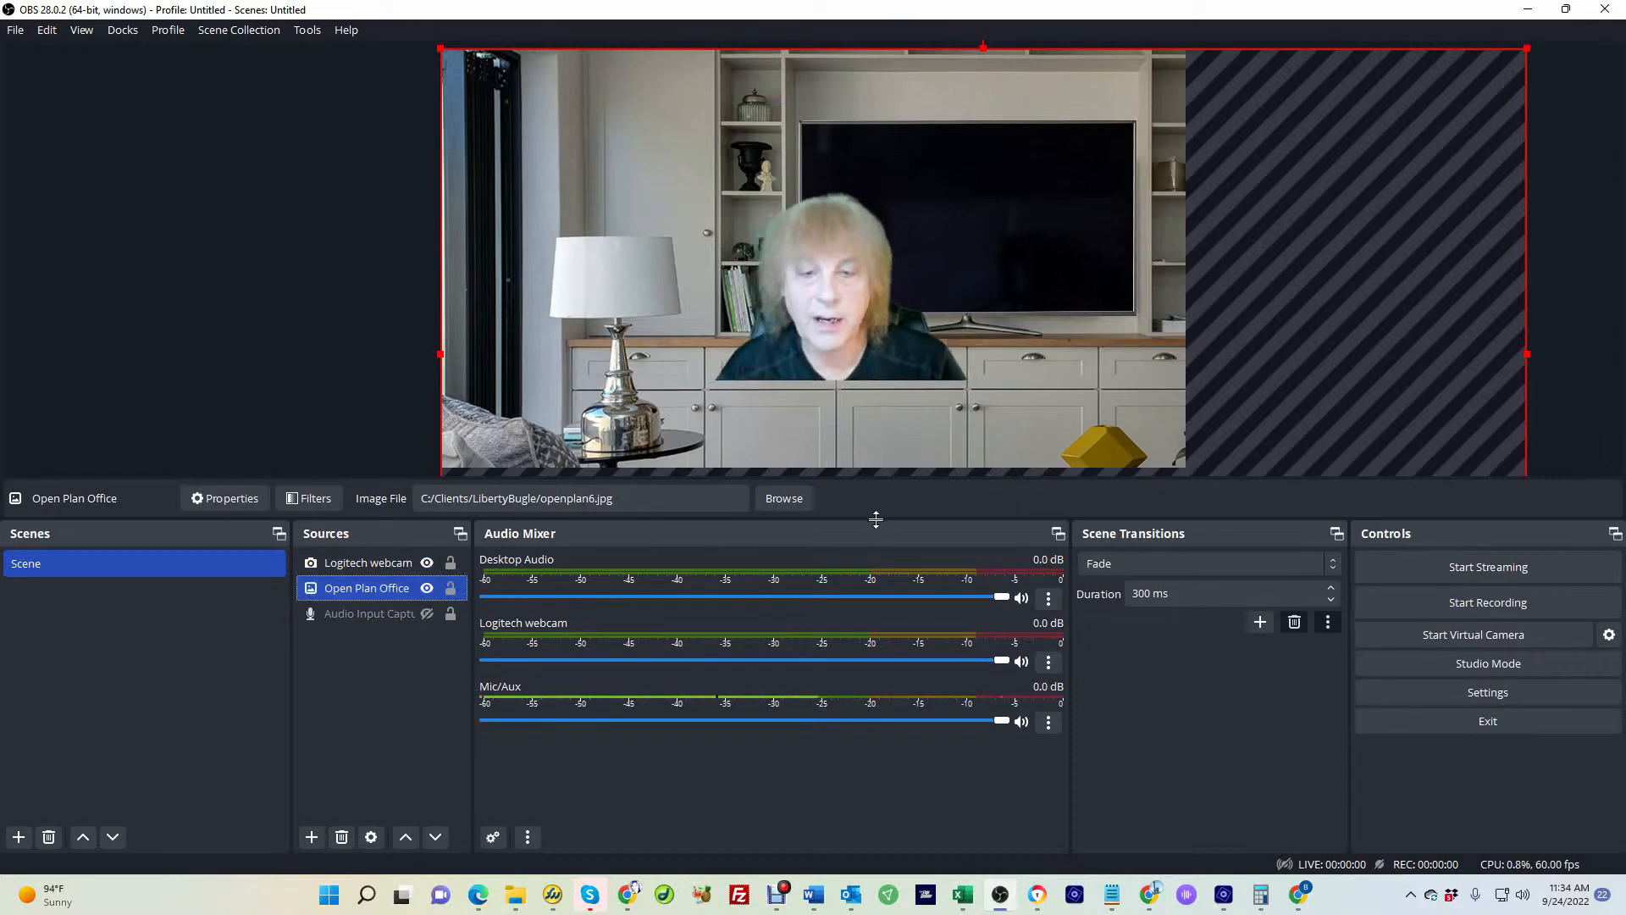
Shrink the webcam source and place it in the lower-left corner of the background
left_click(876, 268)
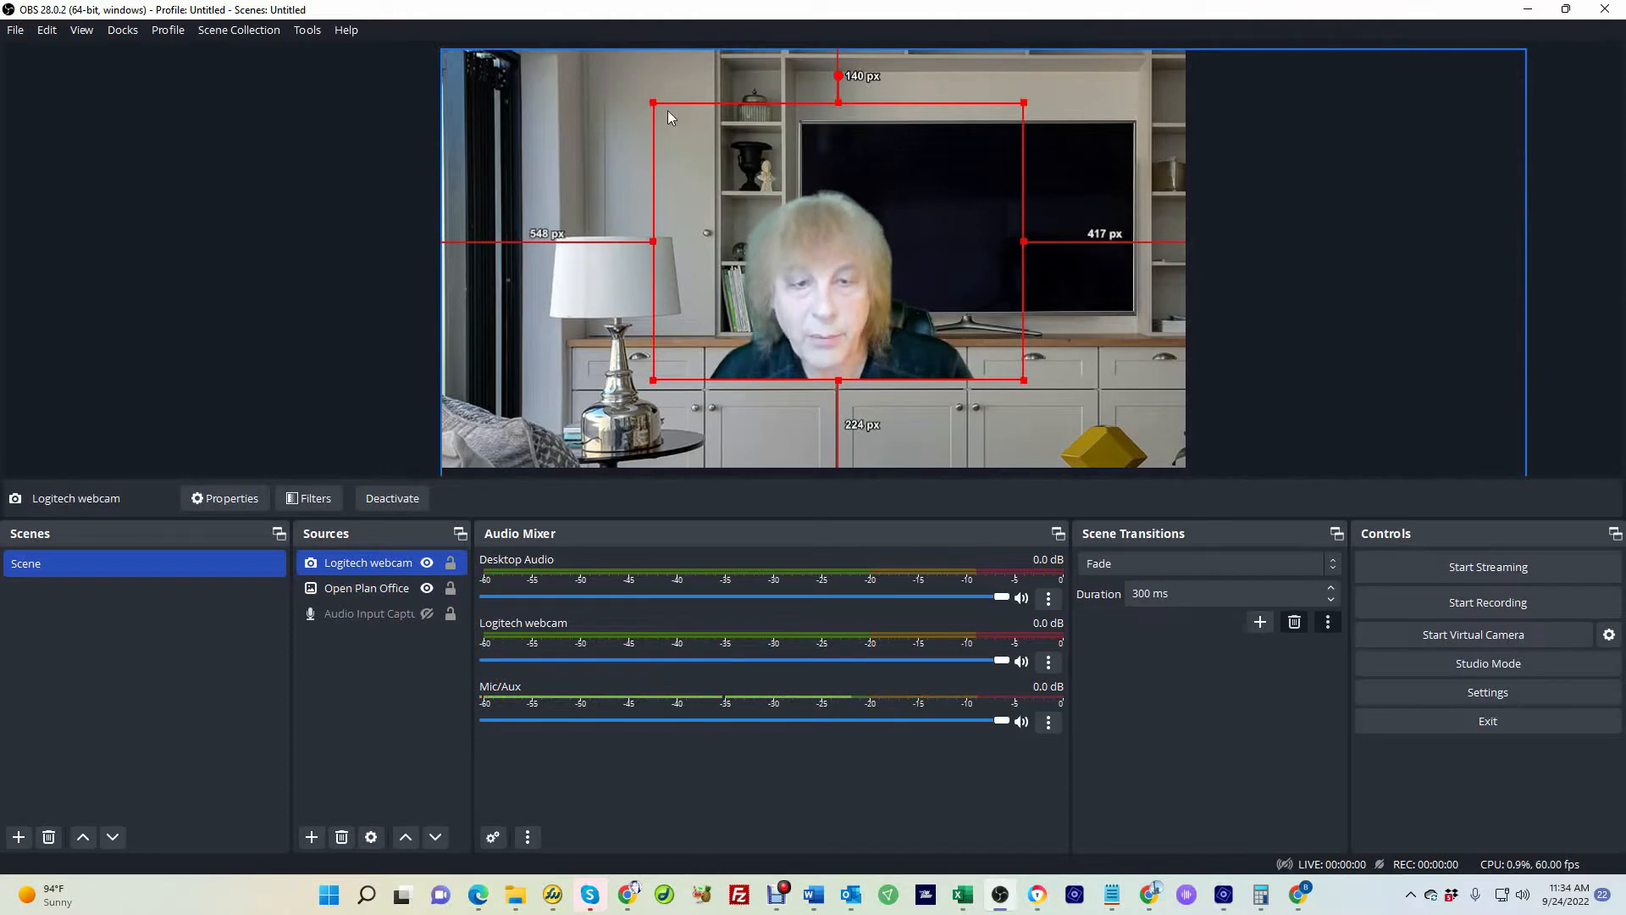
left_click_drag(806, 259, 1027, 341)
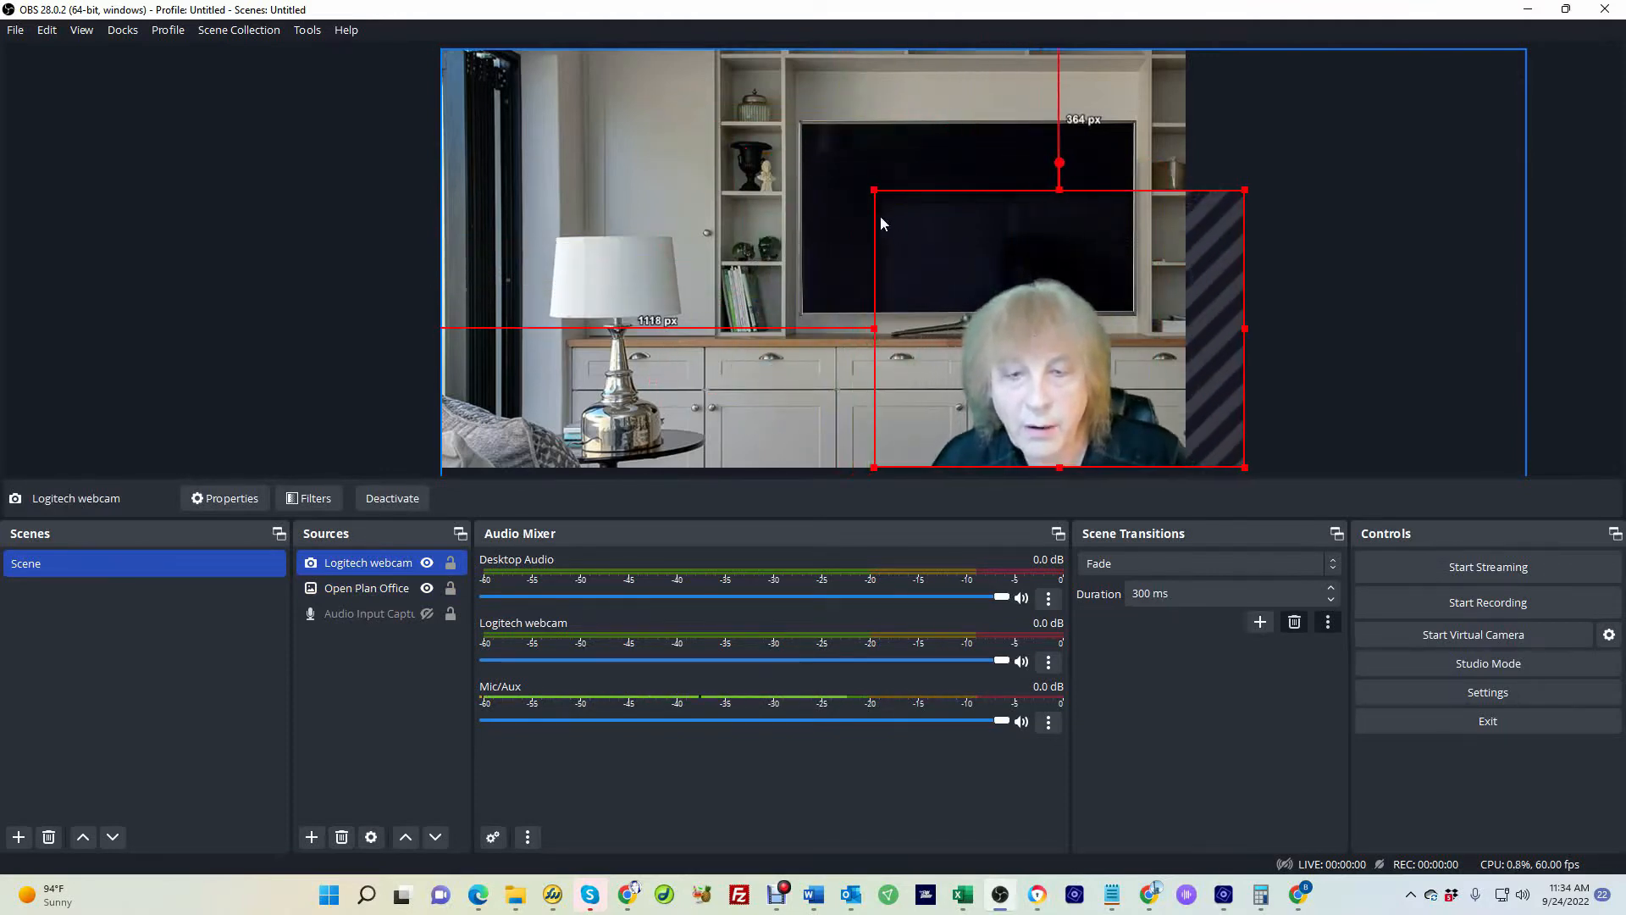
left_click_drag(873, 190, 960, 267)
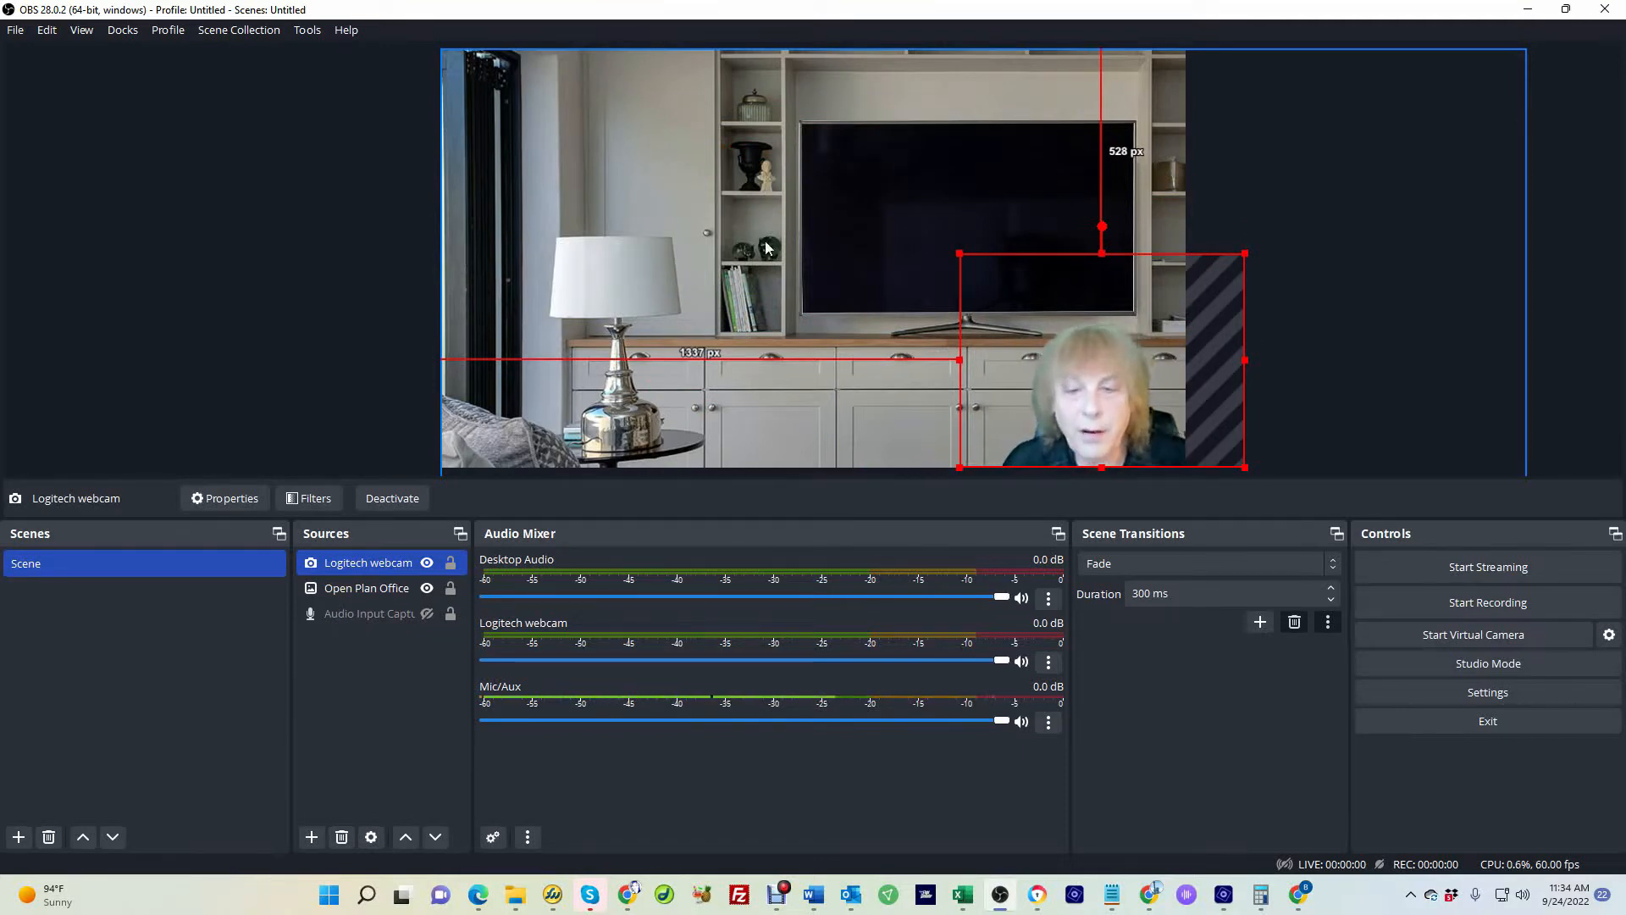
left_click_drag(1100, 391, 535, 393)
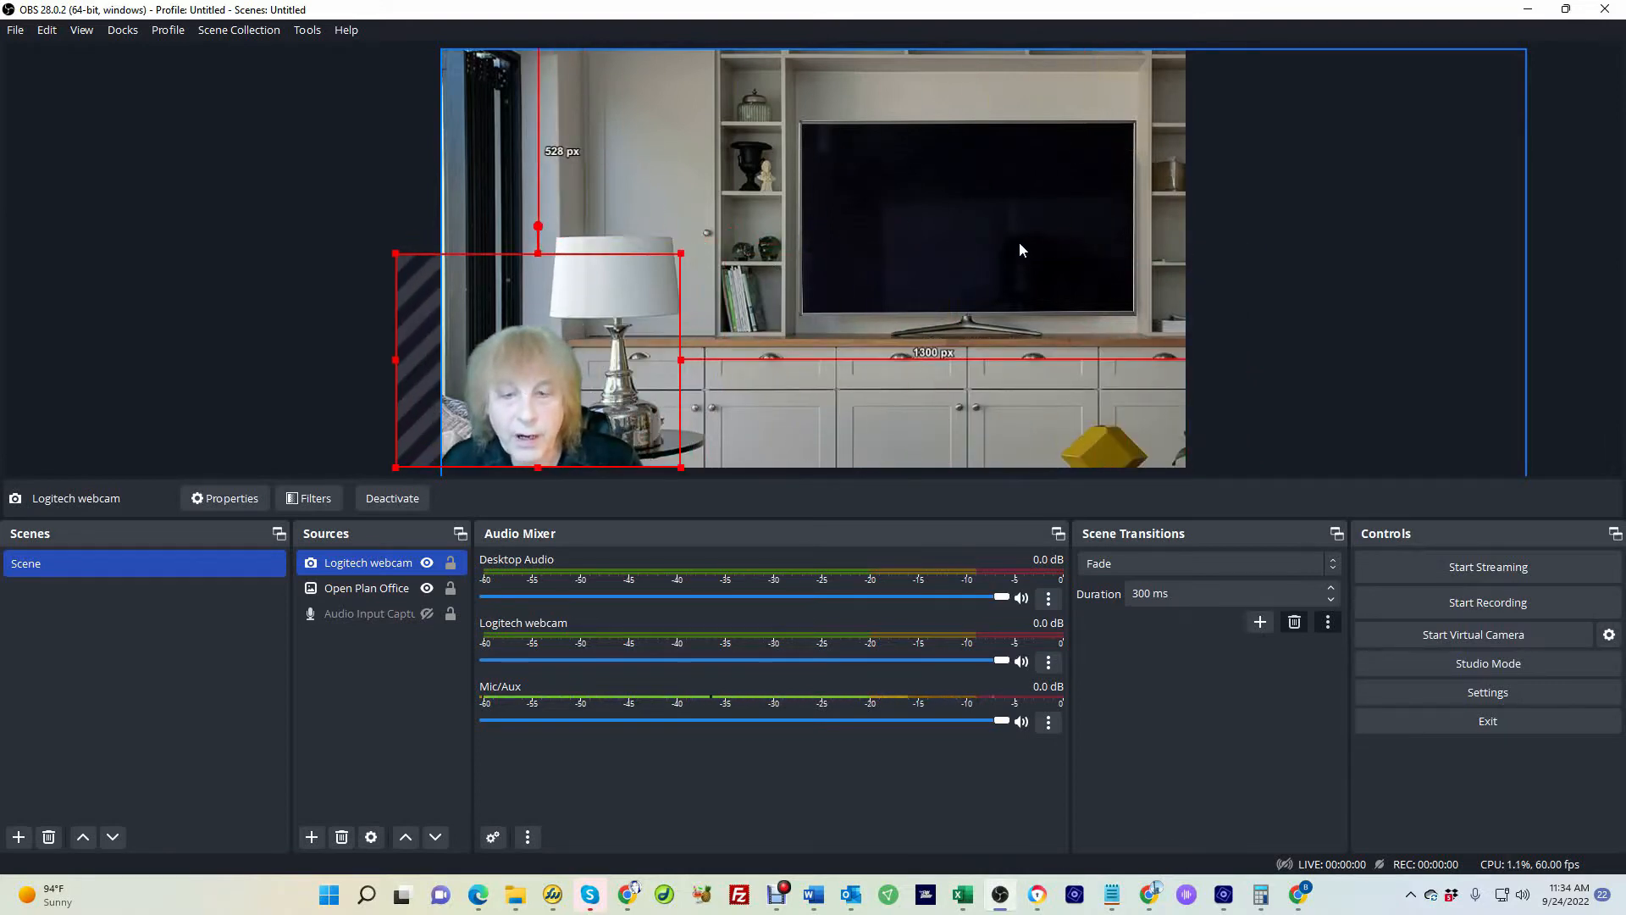
left_click_drag(578, 383, 579, 383)
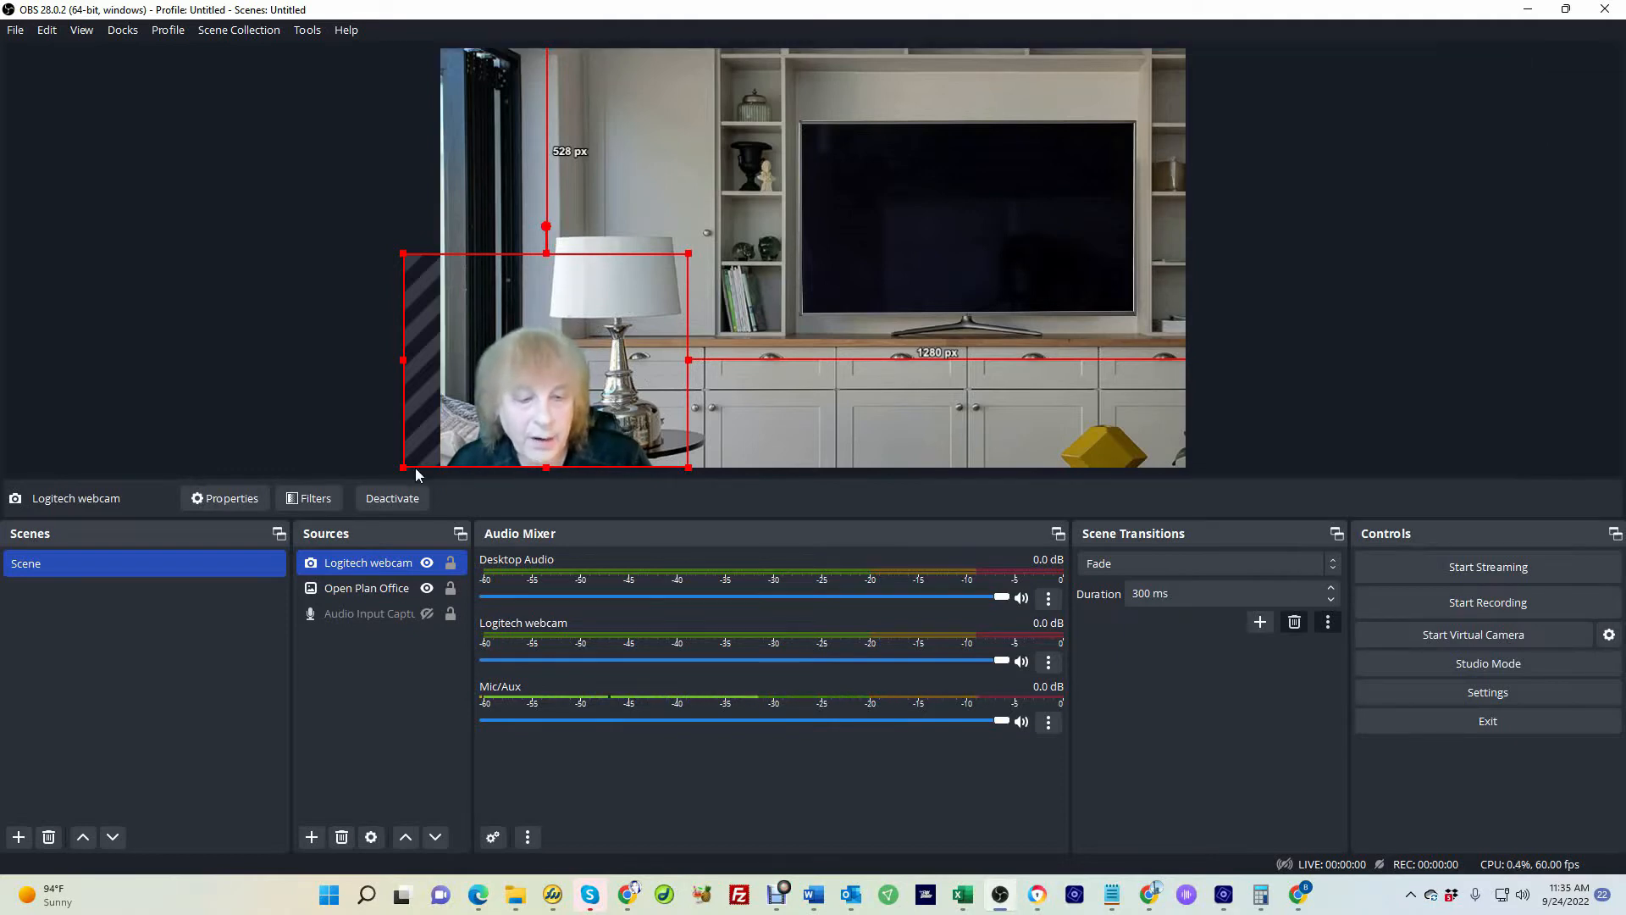
Open the webcam's transform settings and crop 100 px from the top
right_click(369, 565)
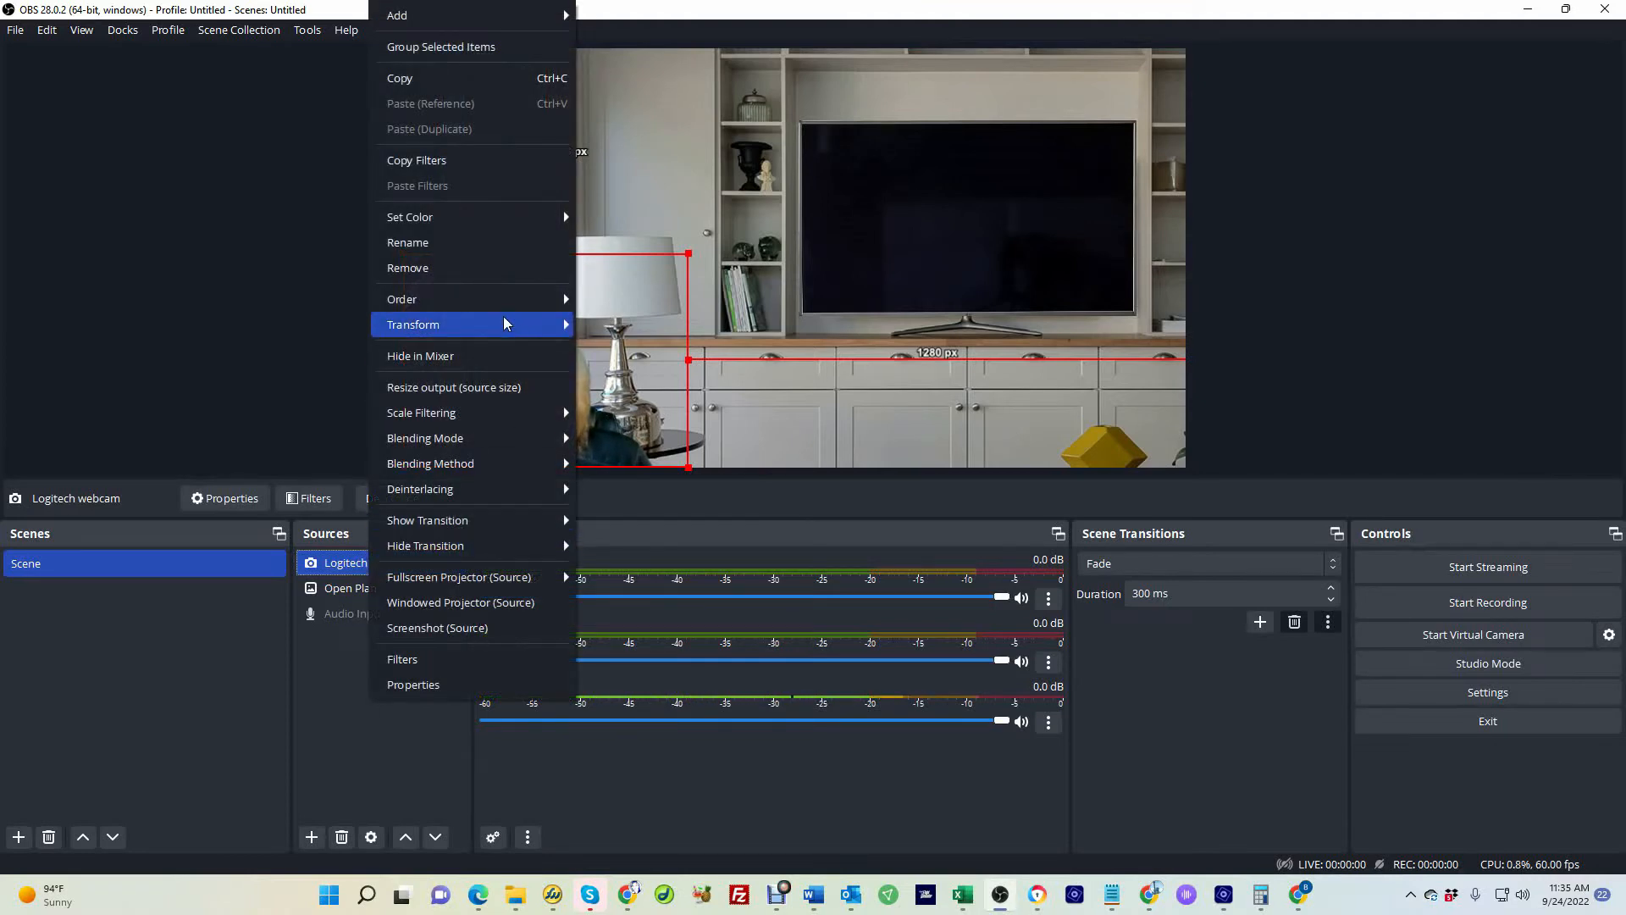
mouse_move(443, 332)
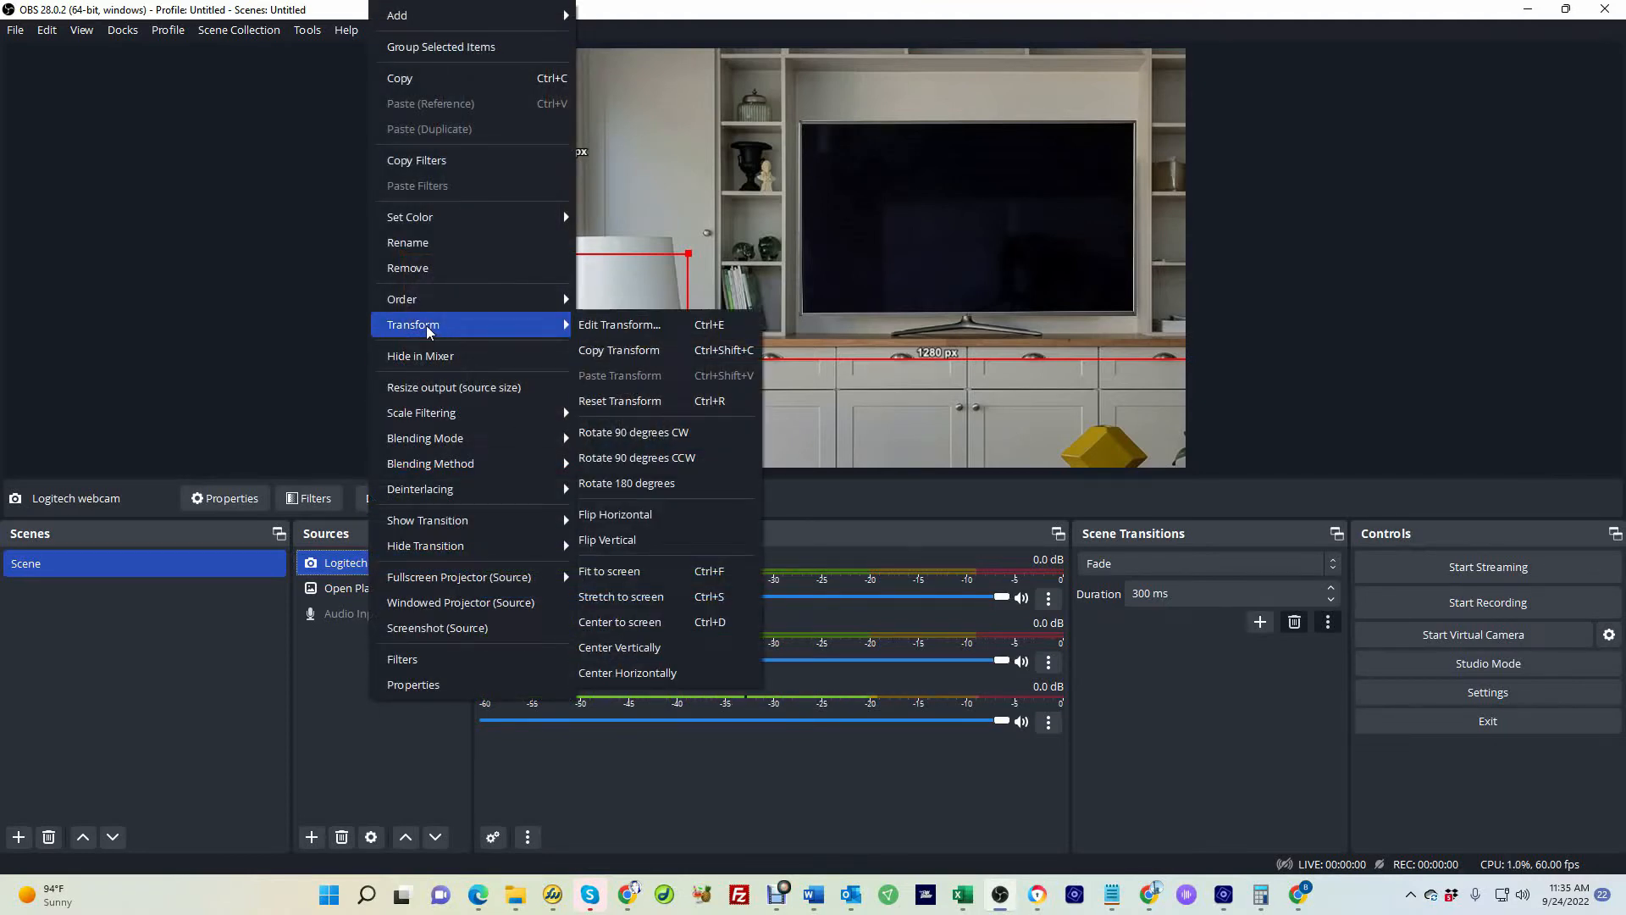
left_click(622, 326)
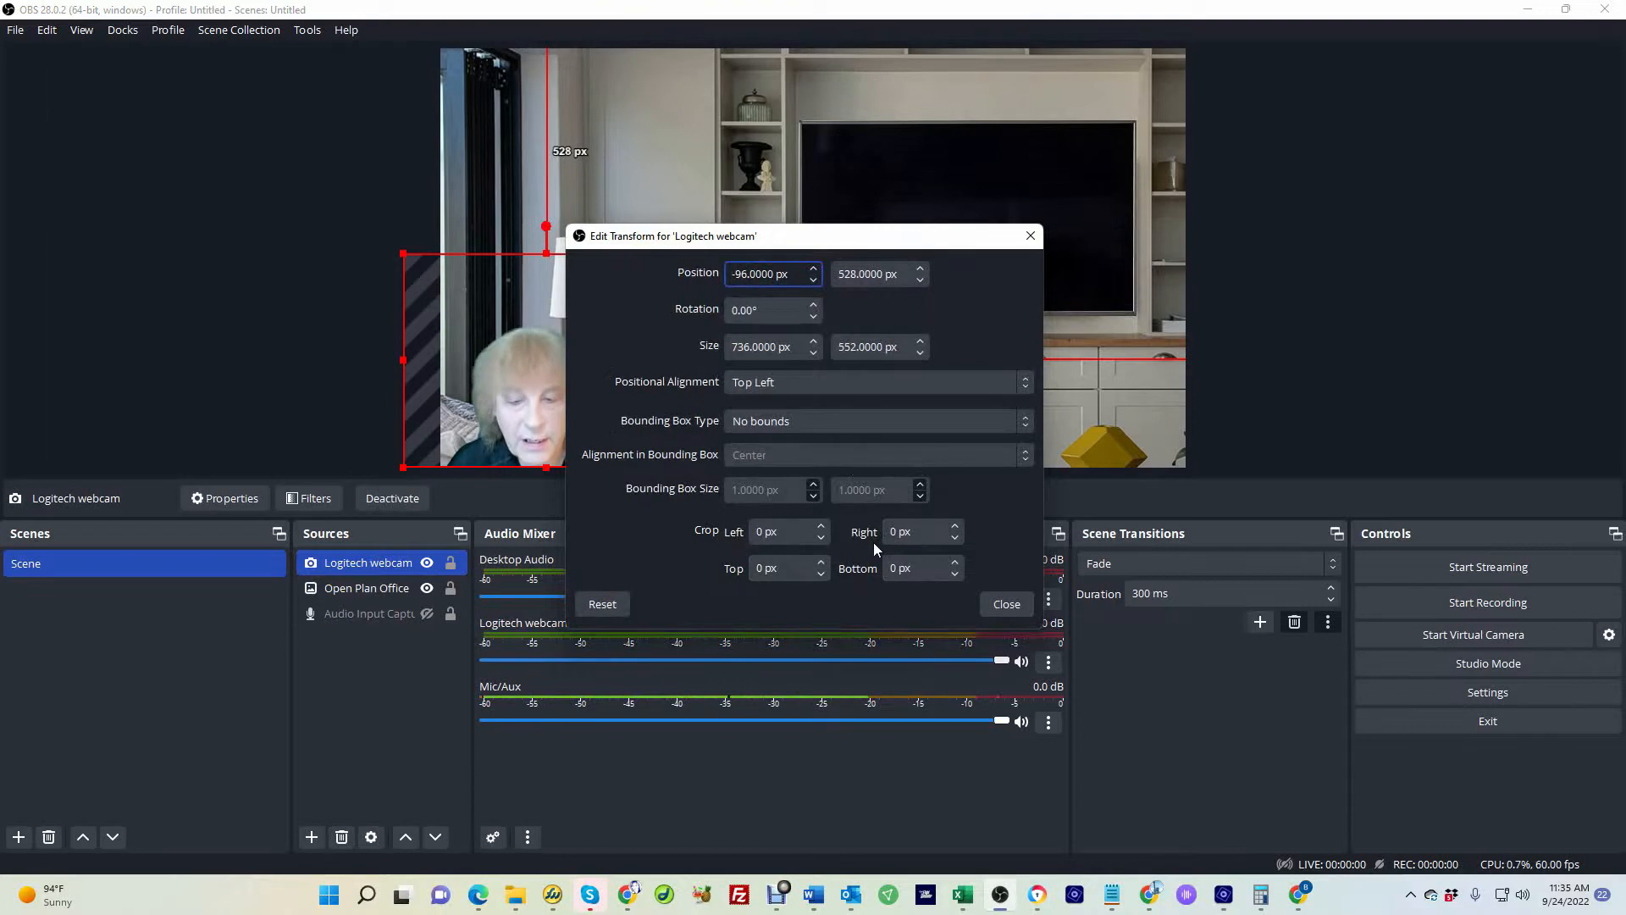
left_click(757, 568)
left_click(758, 568)
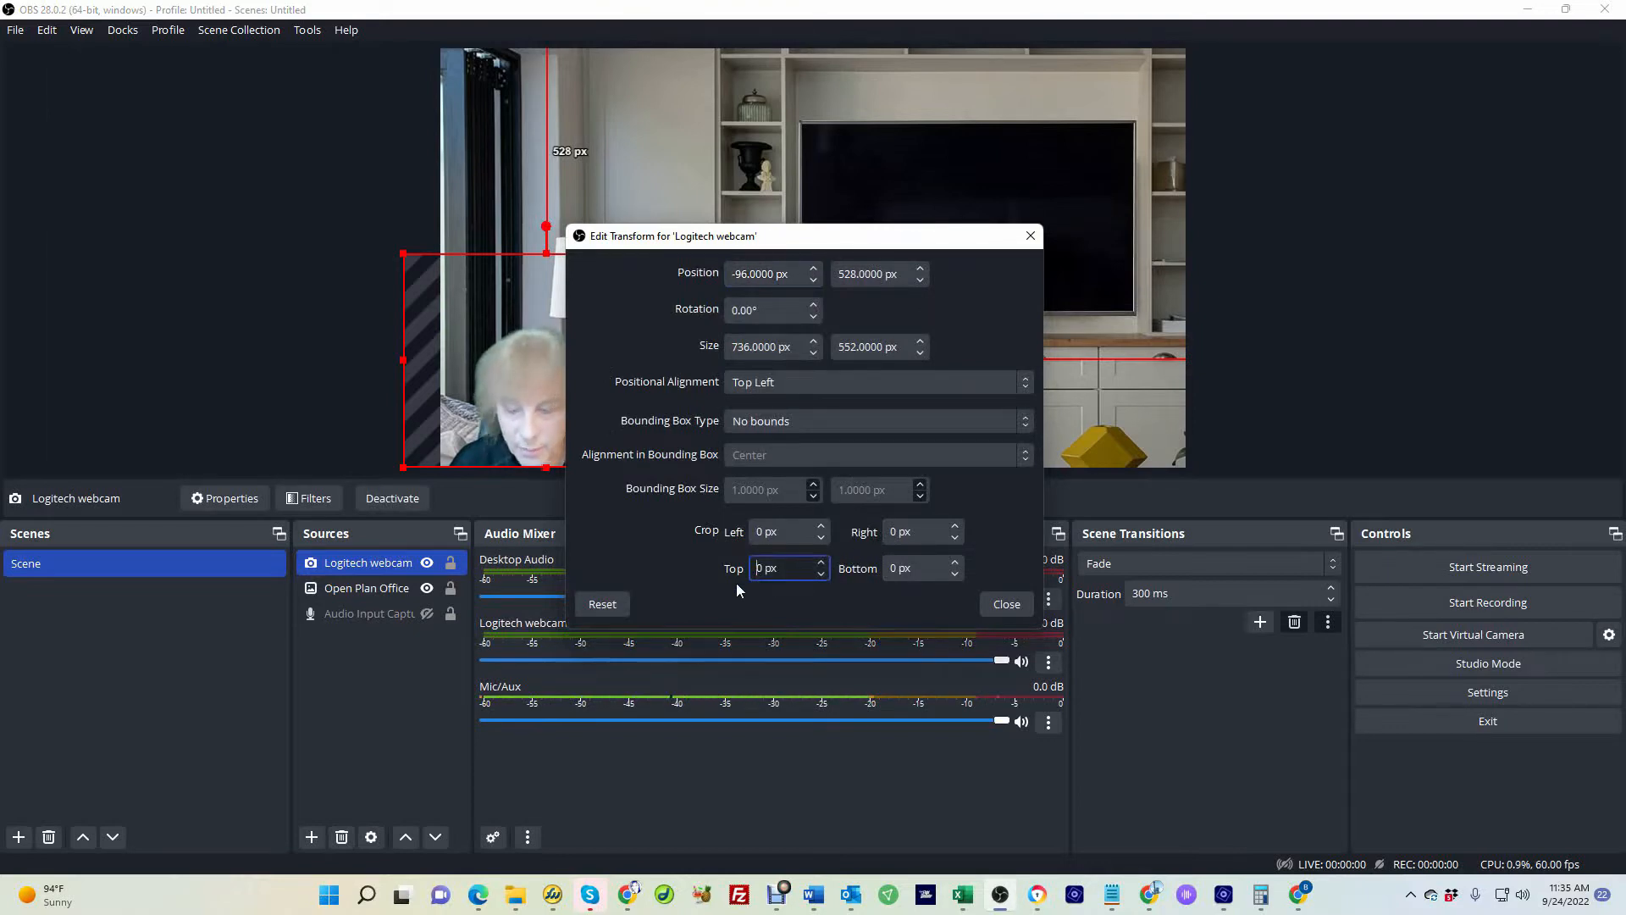
type("10")
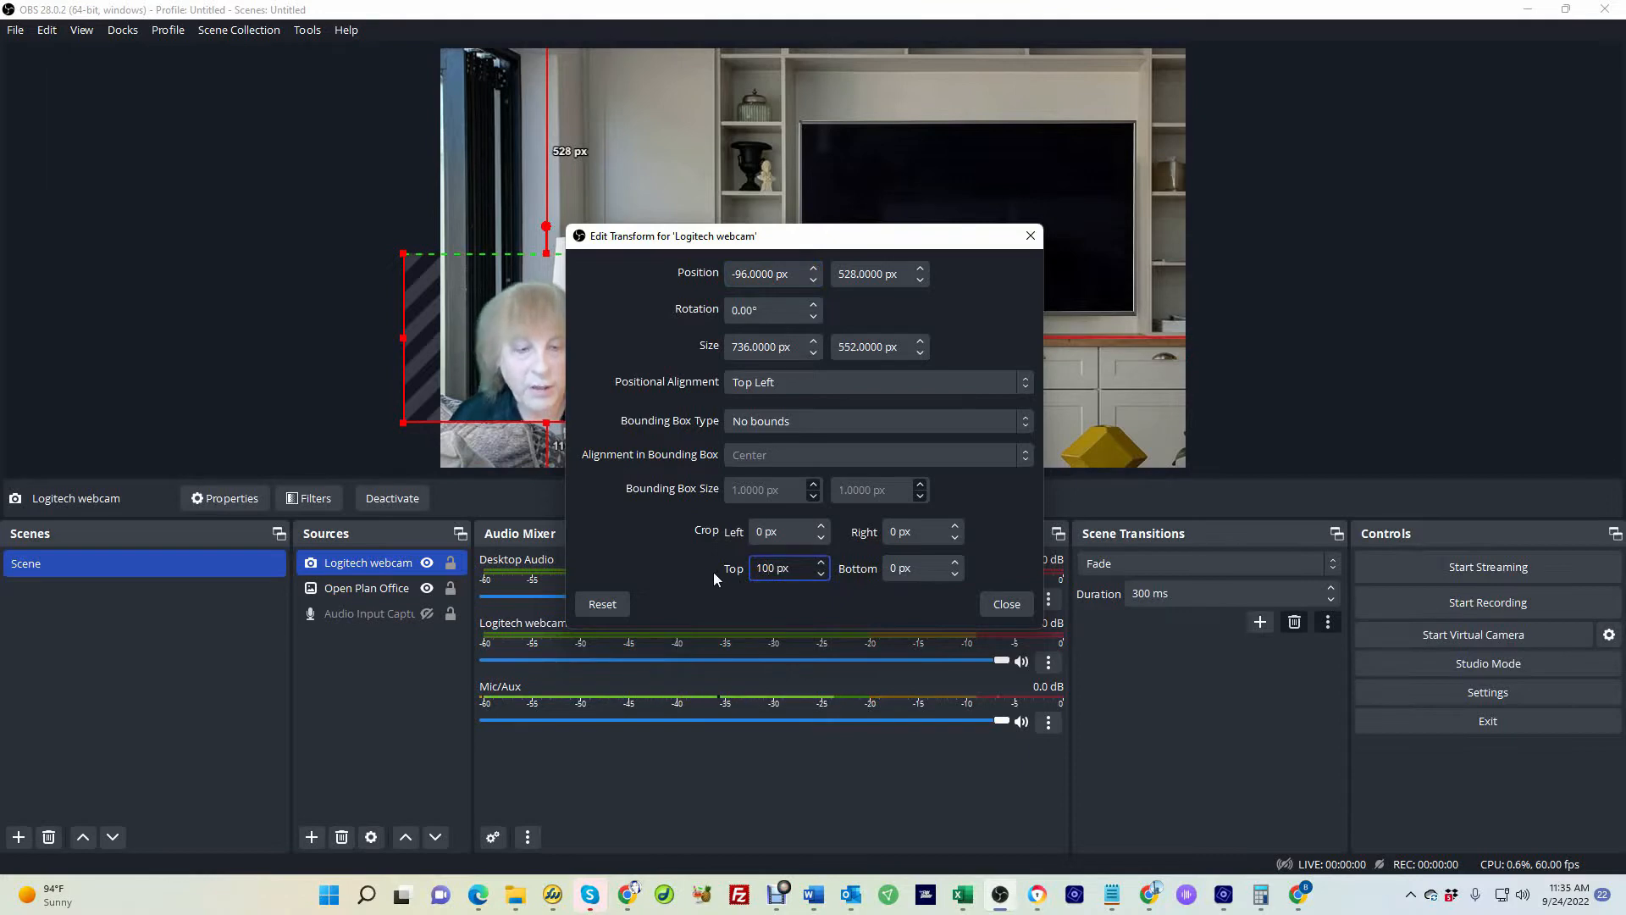
Crop 20 px from the webcam's left edge in the transform settings and close them
left_click_drag(731, 227, 952, 220)
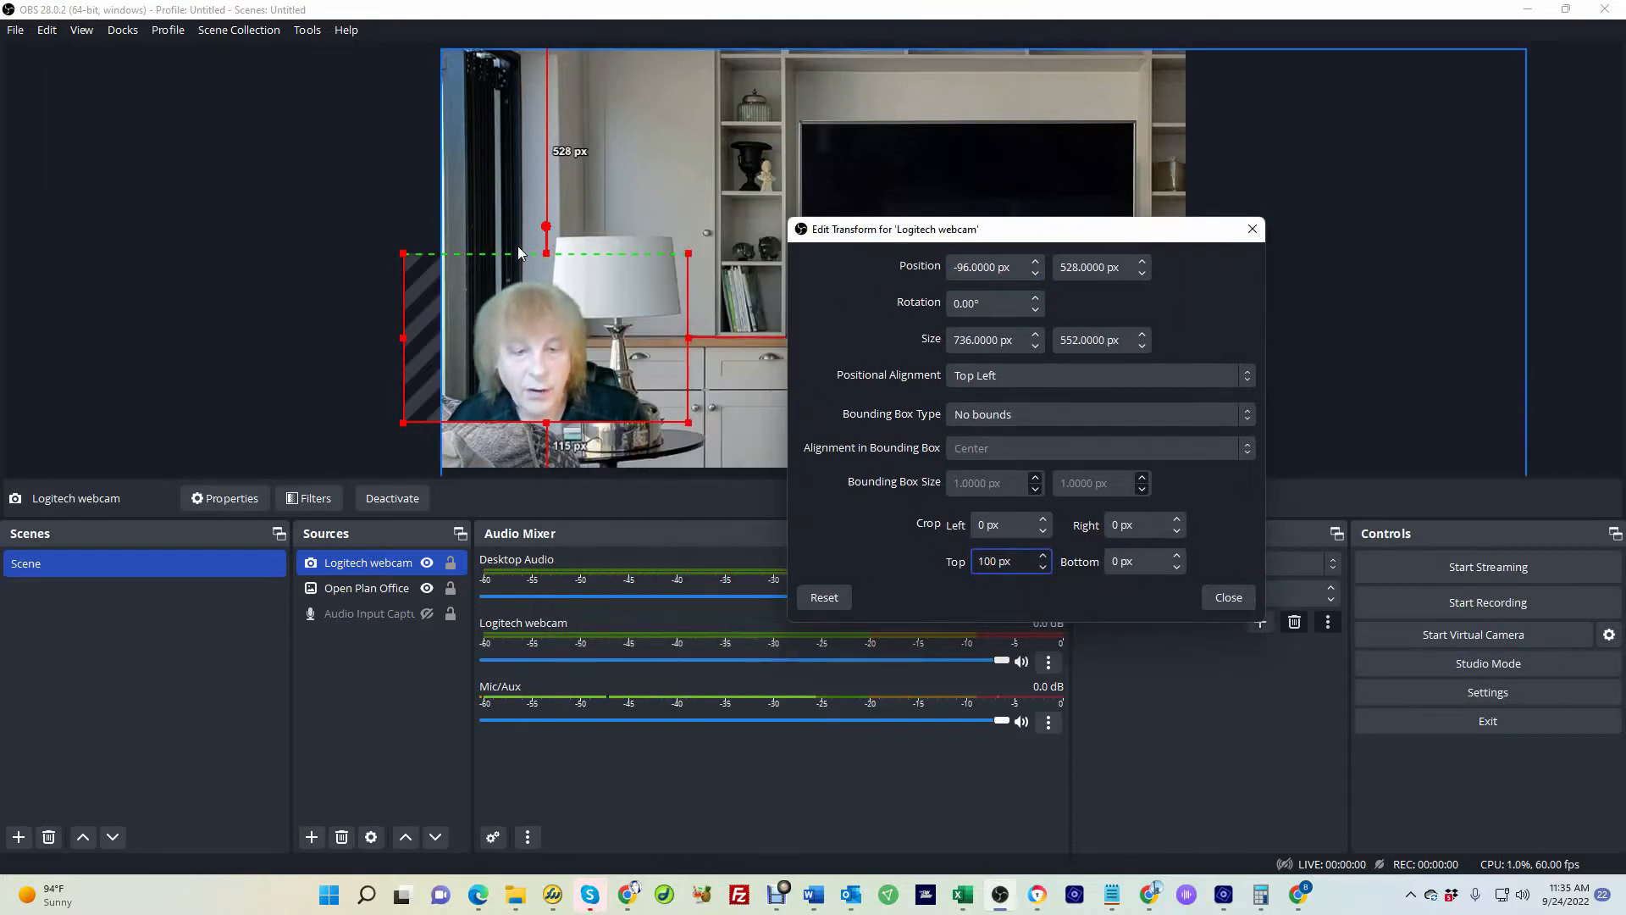
left_click(981, 525)
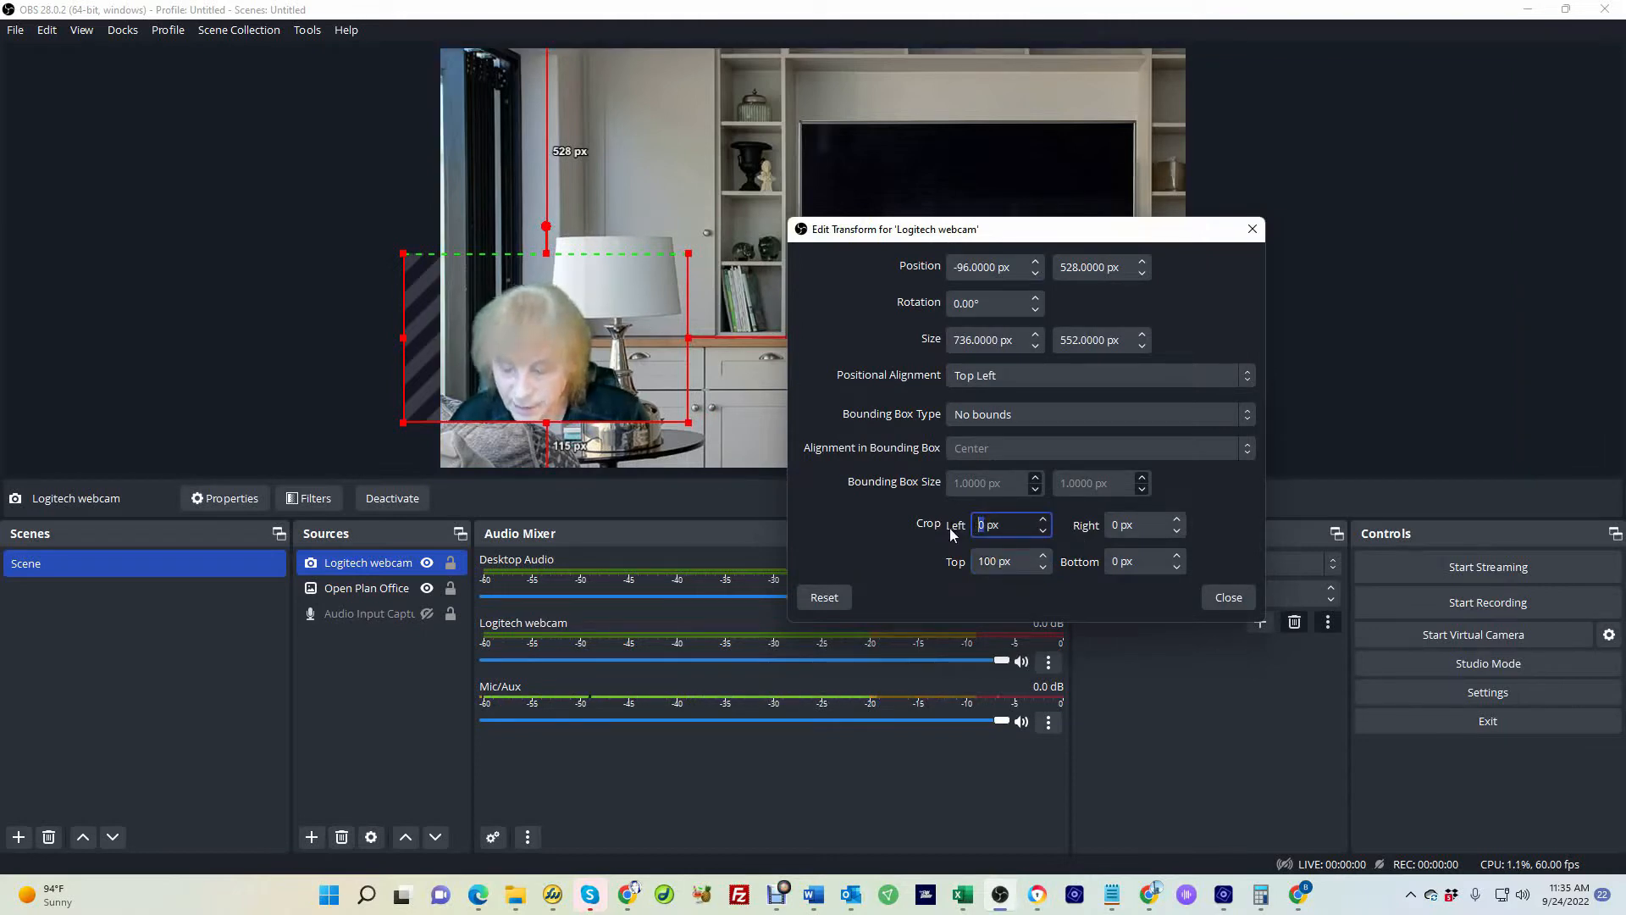
type("20")
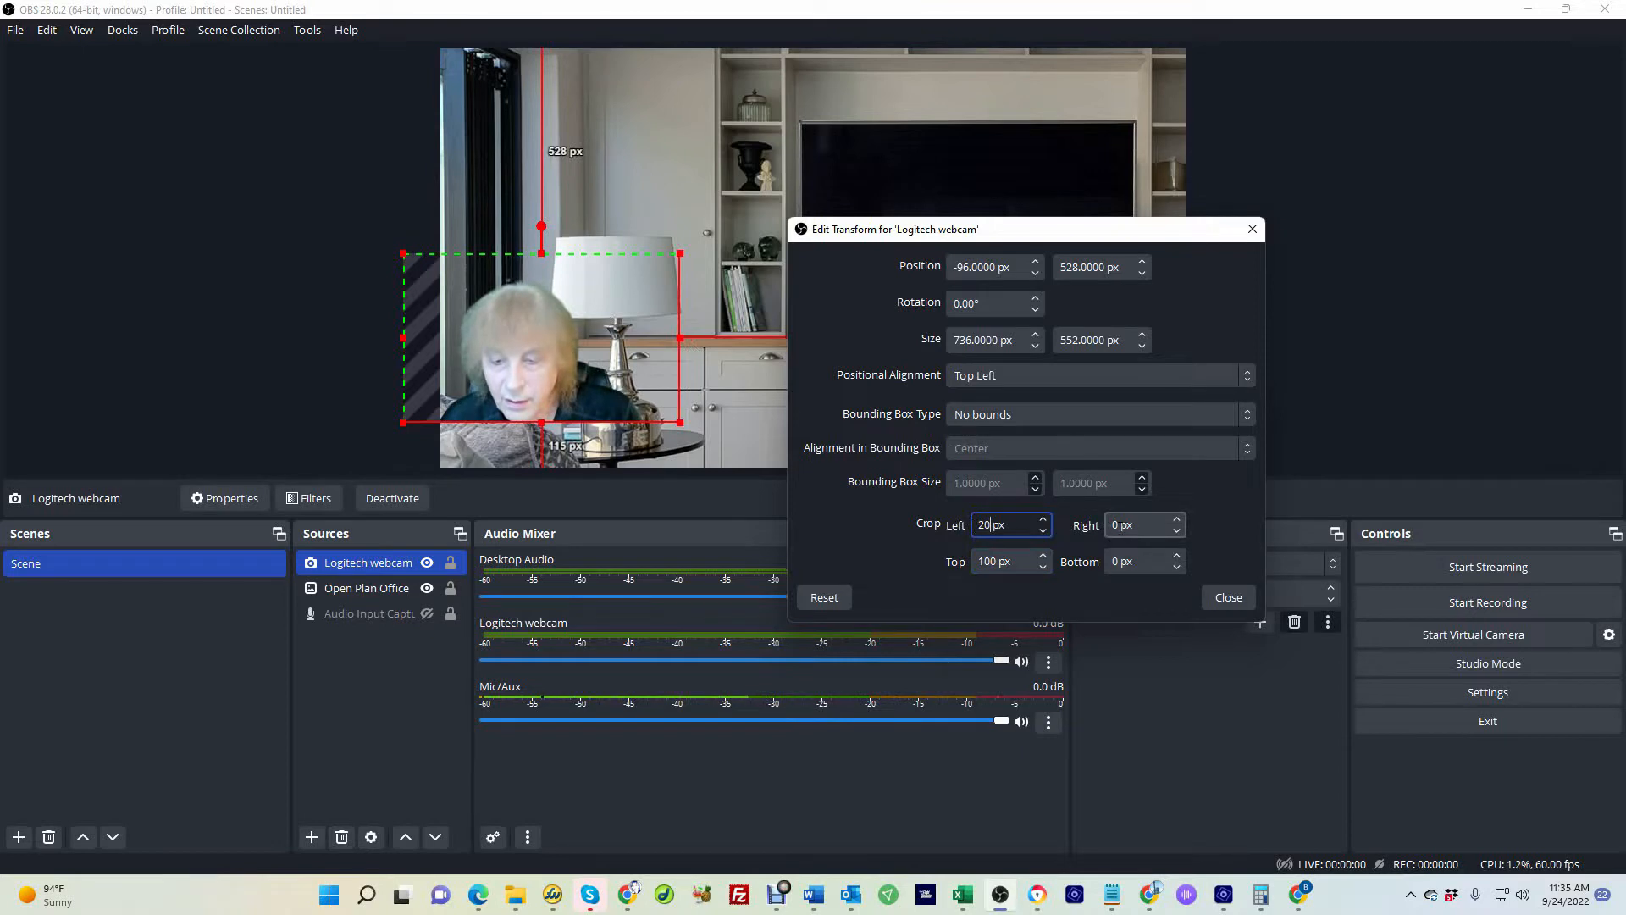
left_click_drag(1120, 530, 1052, 531)
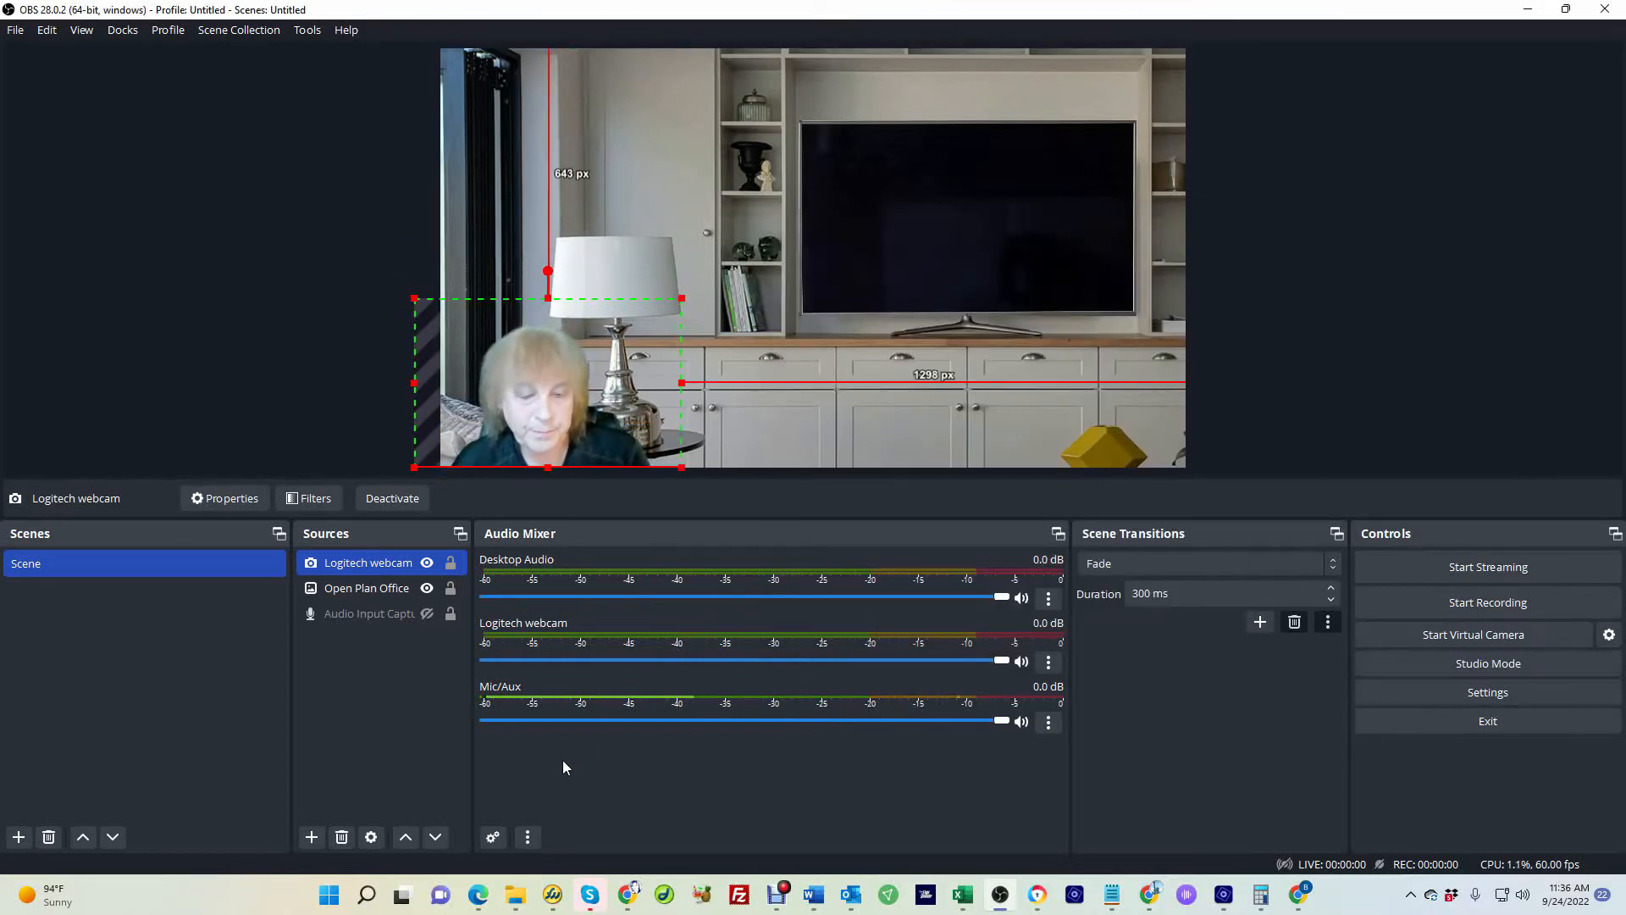
Add a Media Source named Boating using the boating on canyon lake video file
left_click(312, 837)
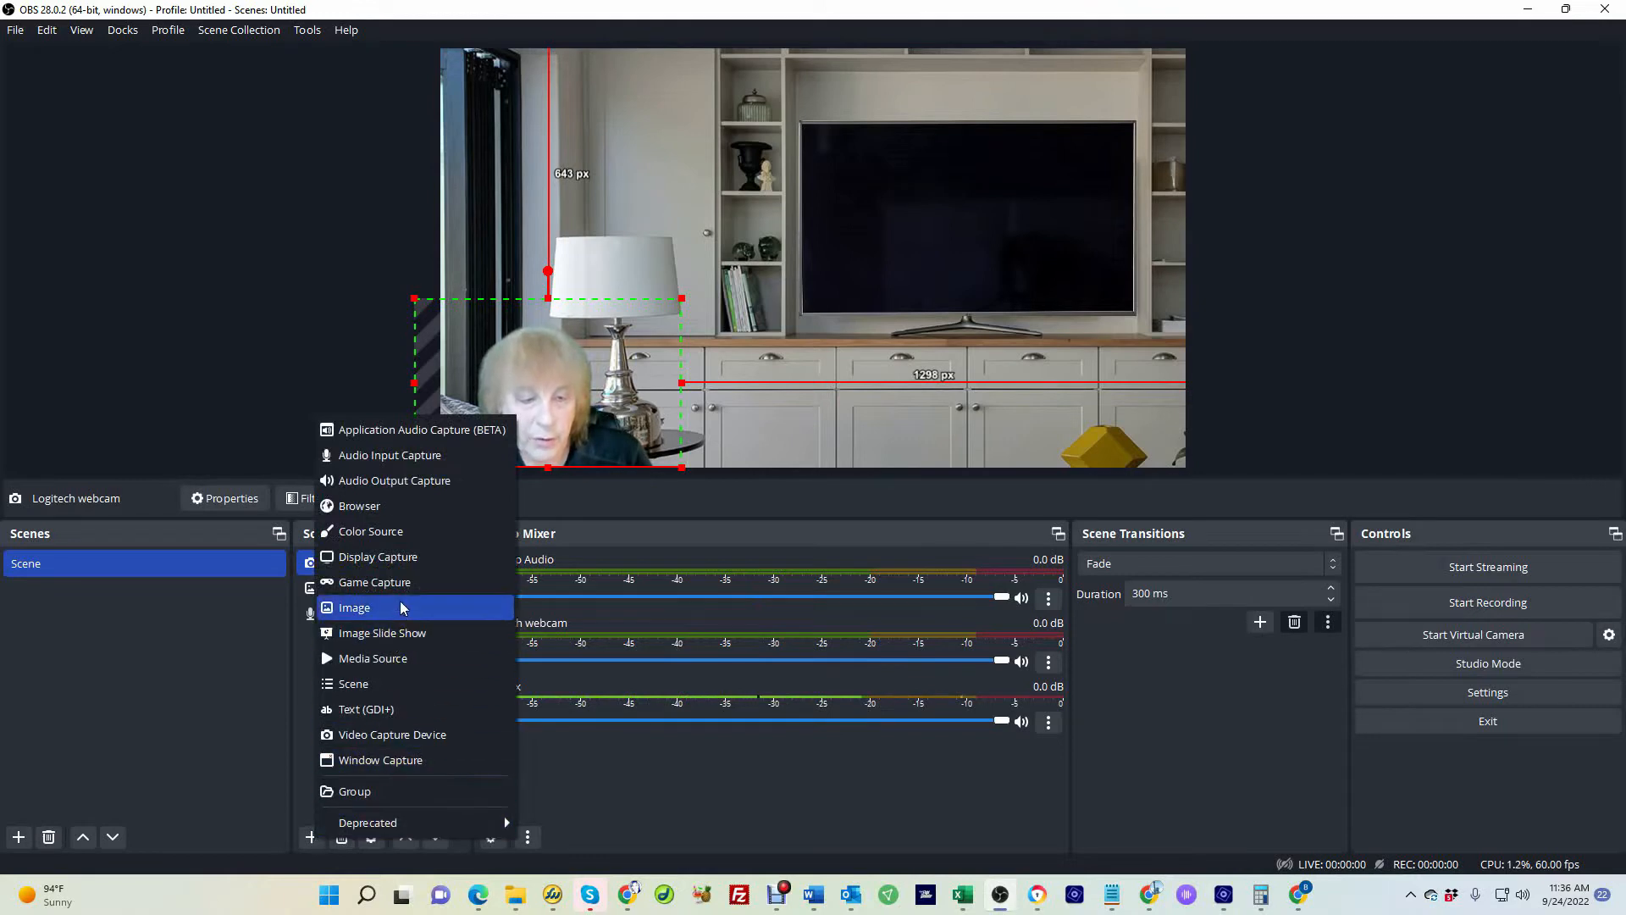
left_click(394, 658)
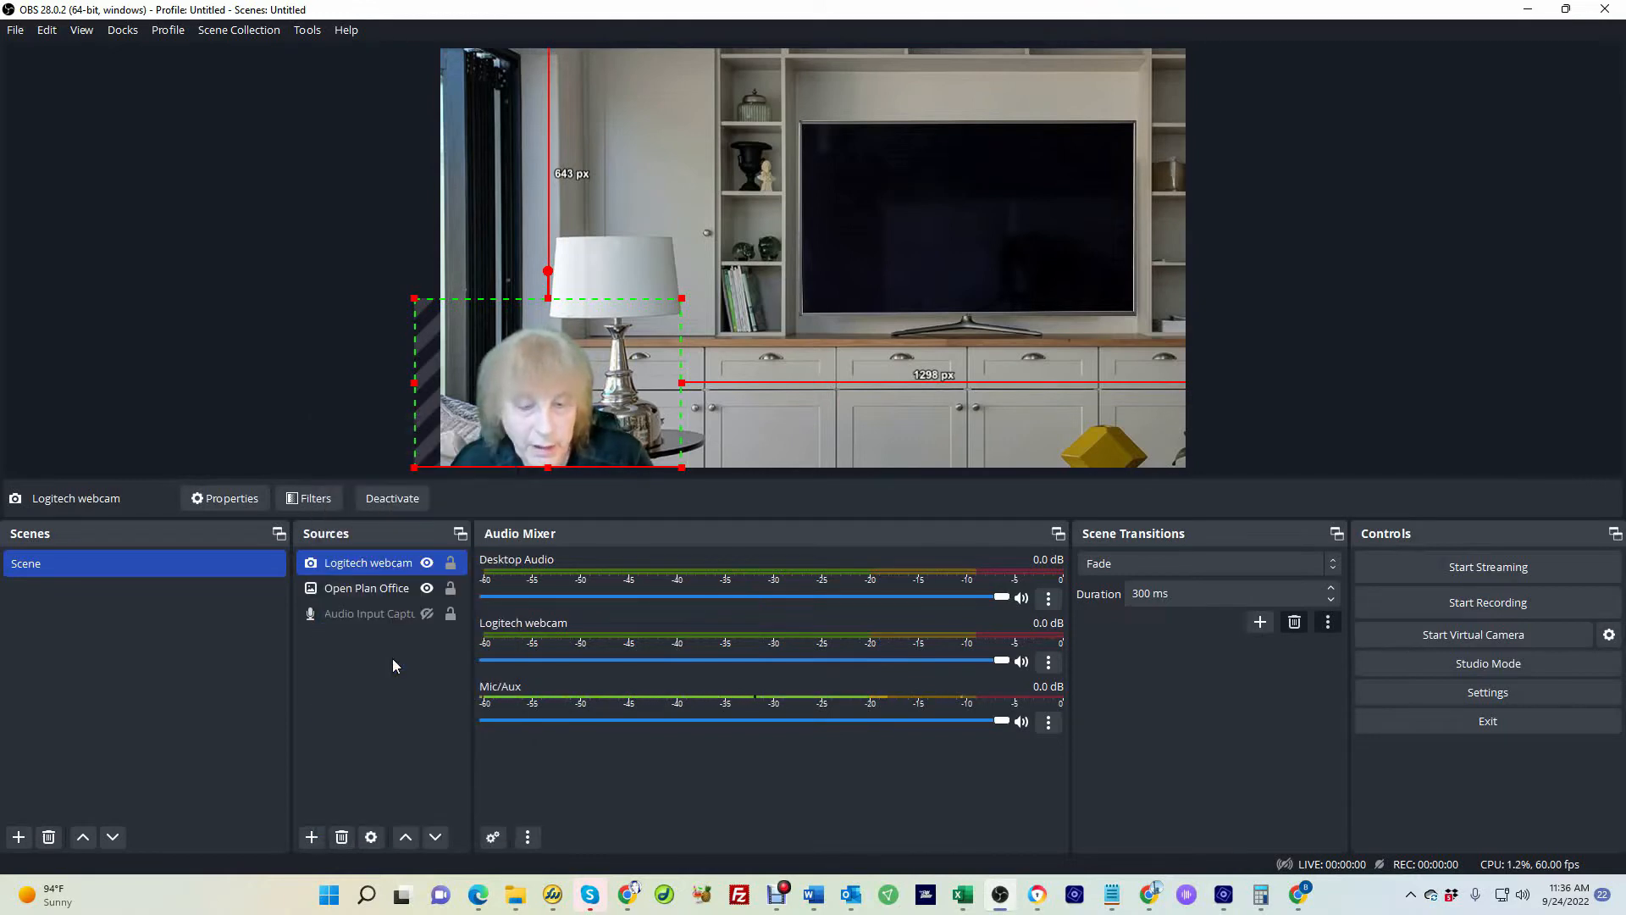
type("Boati")
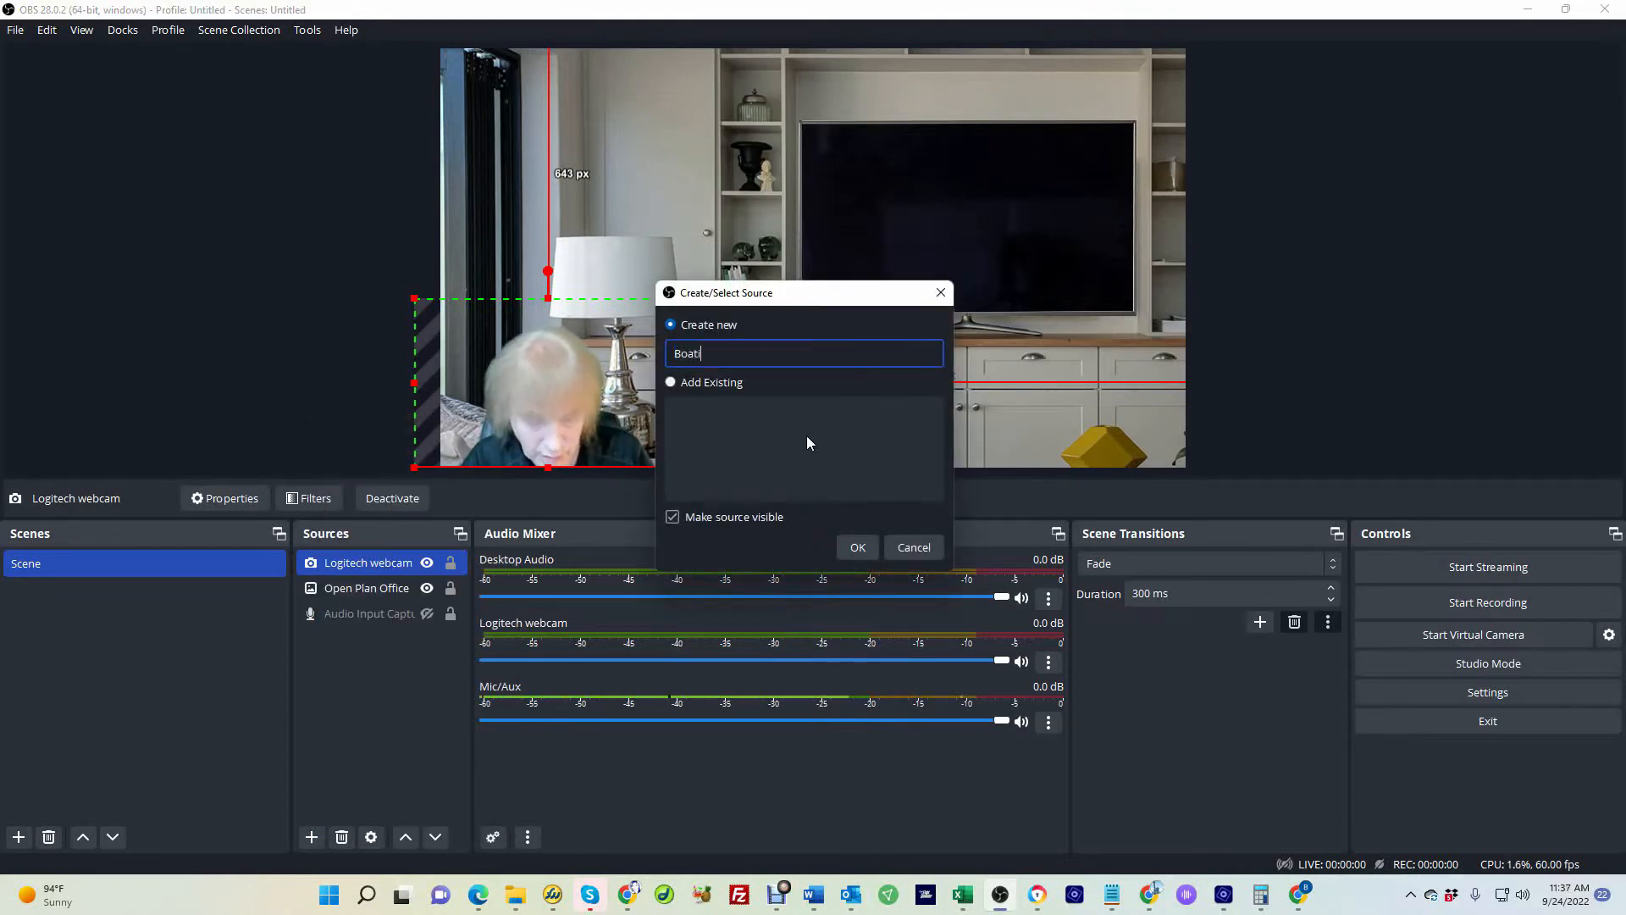
type("ng")
left_click(857, 549)
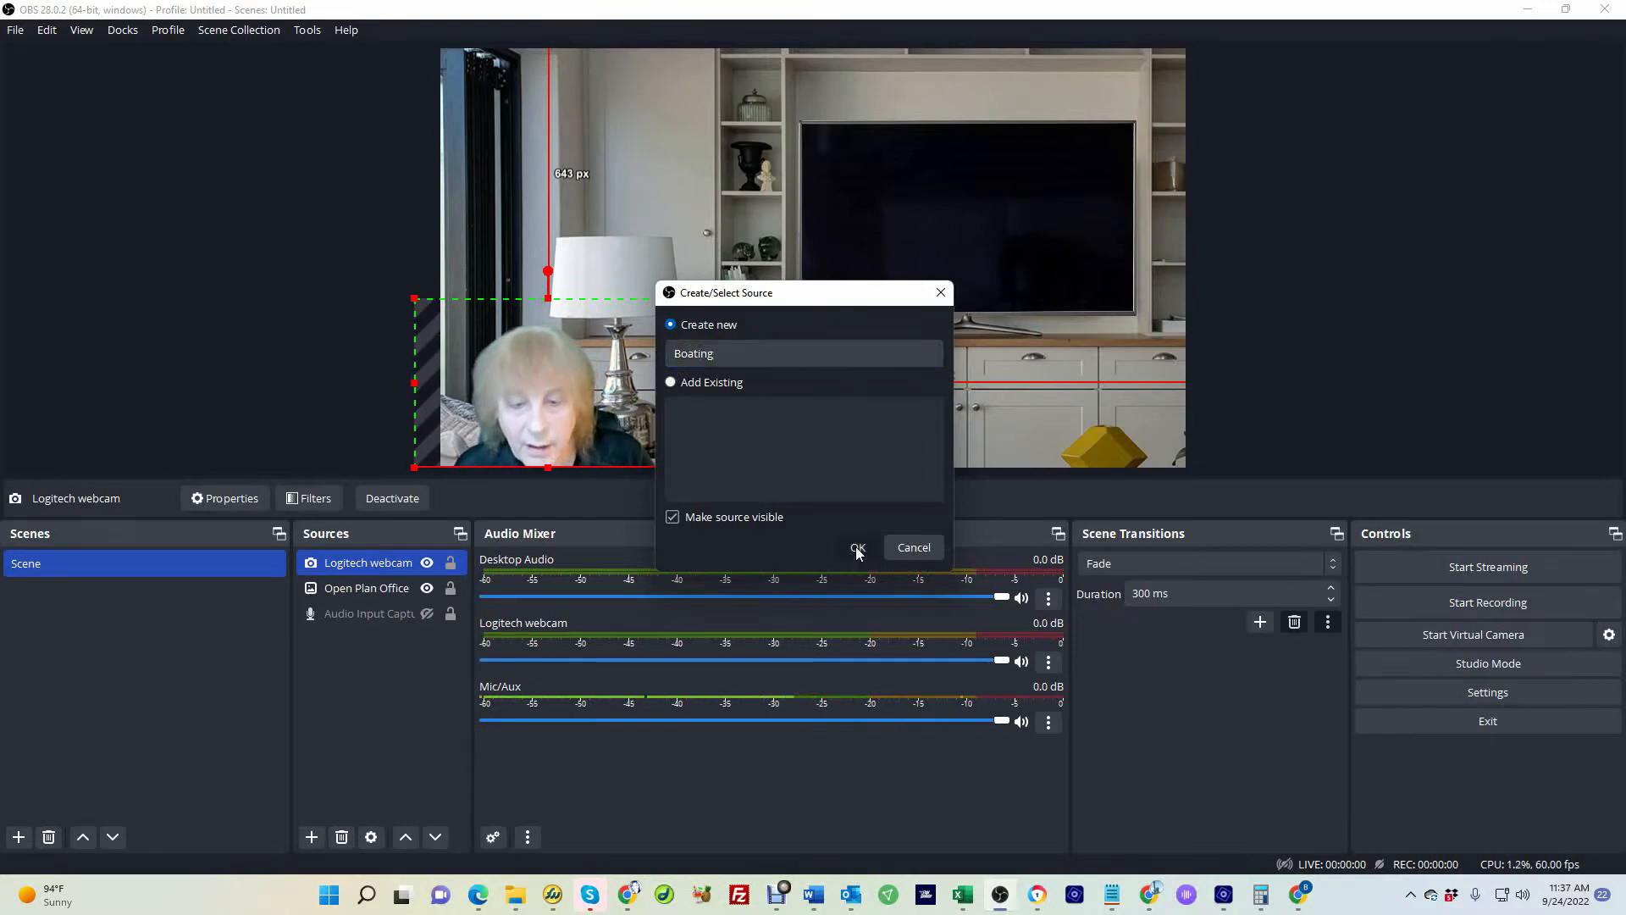
left_click(1049, 472)
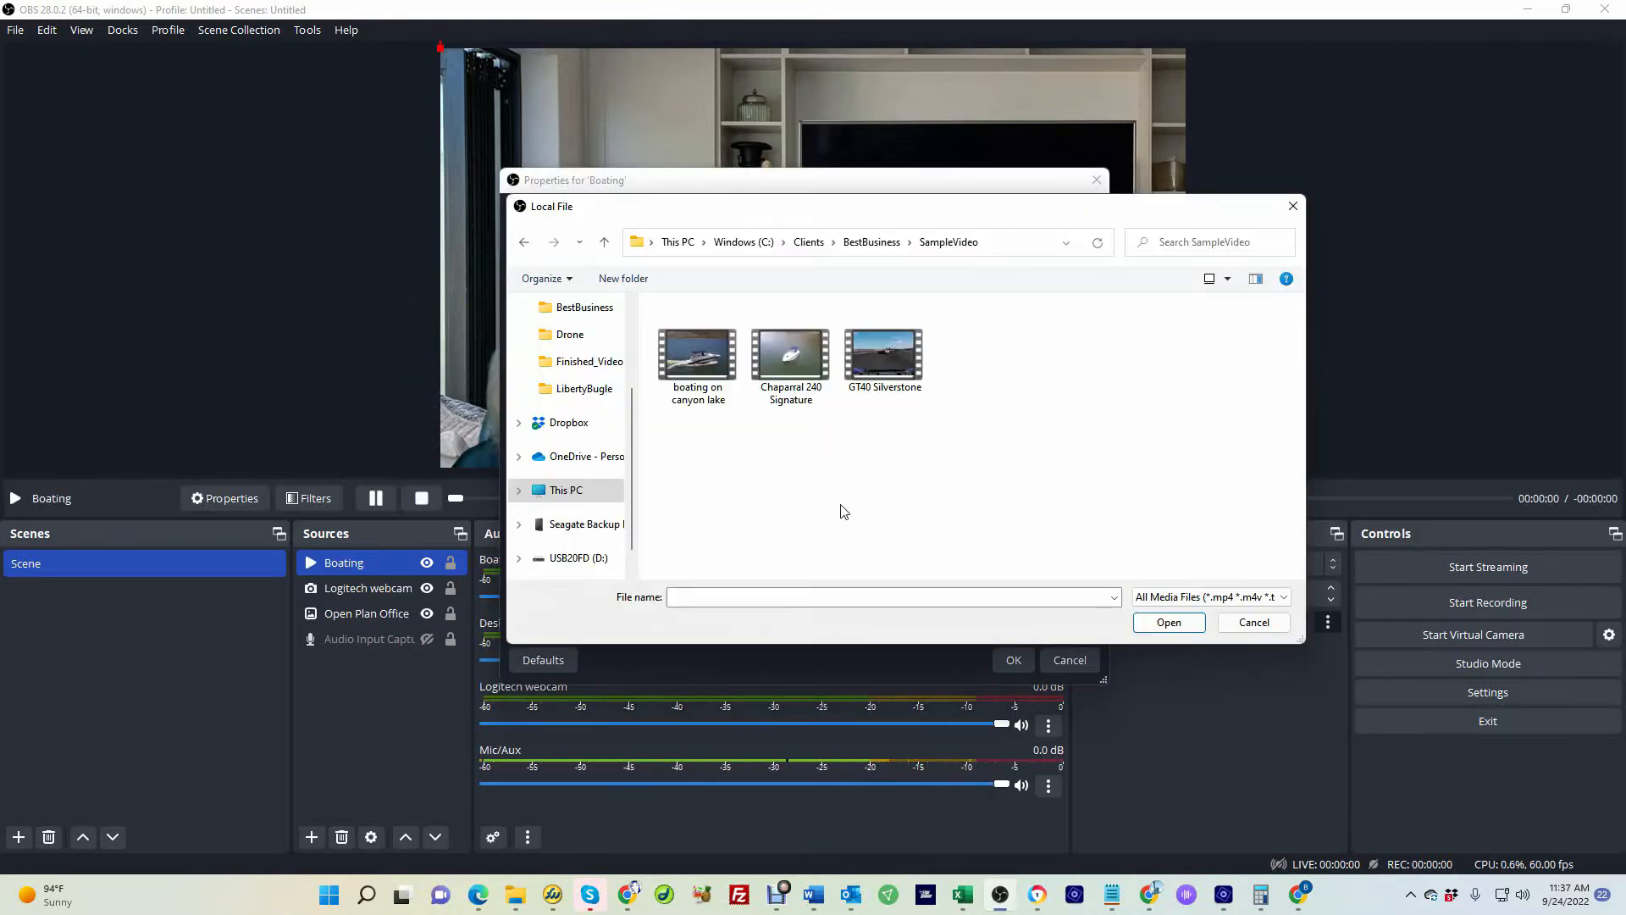
left_click(685, 352)
left_click(1163, 631)
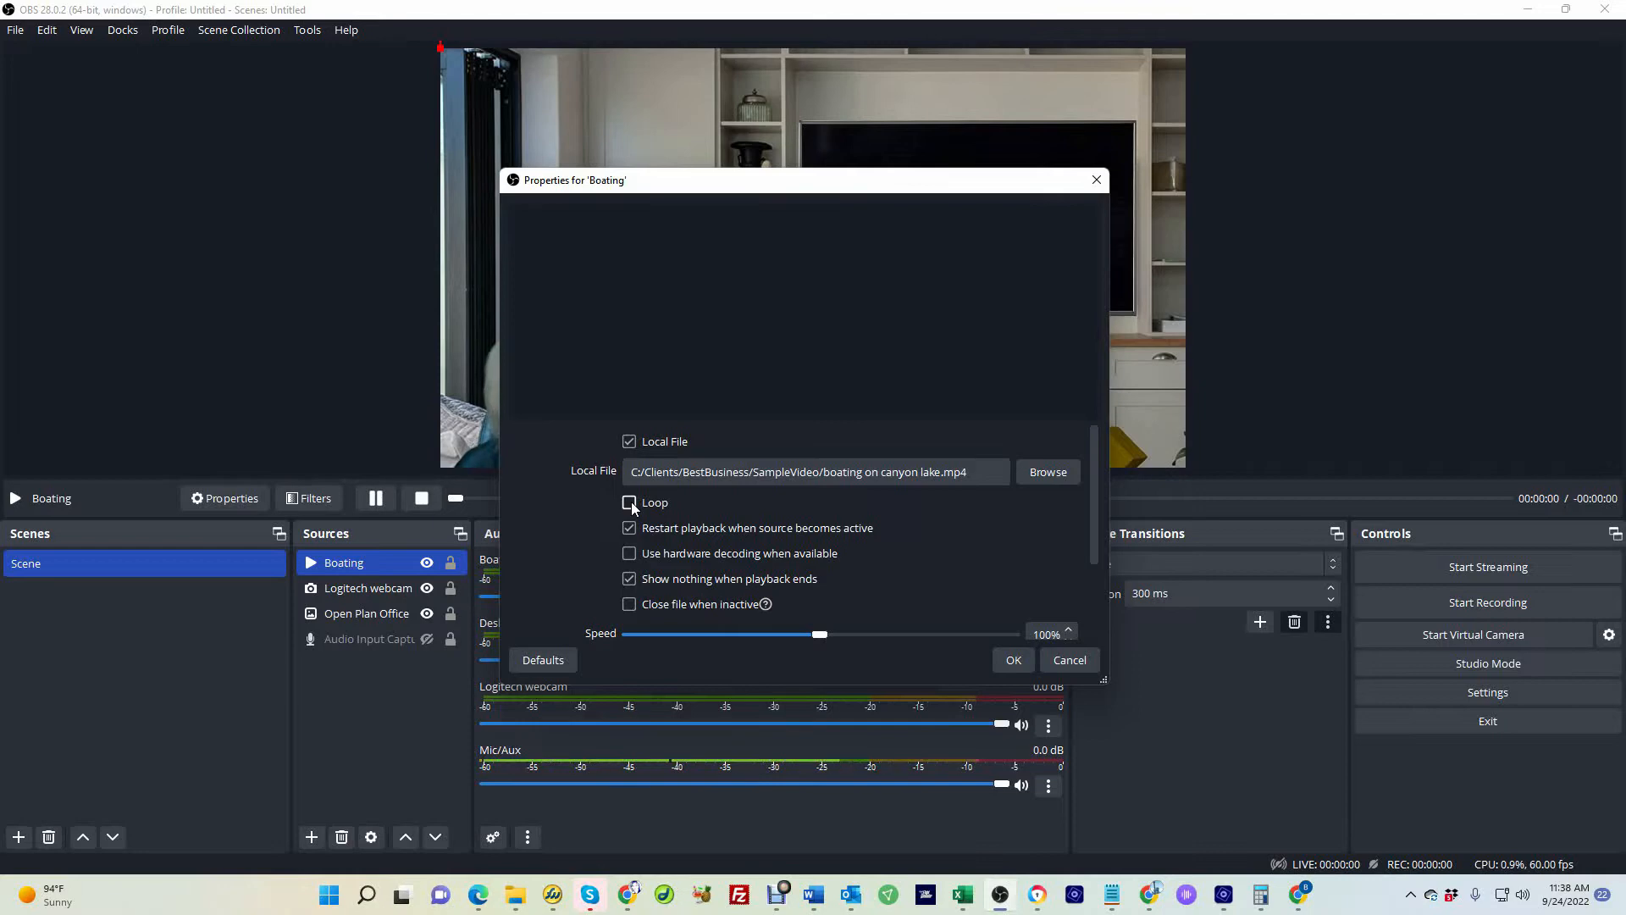
left_click(1014, 660)
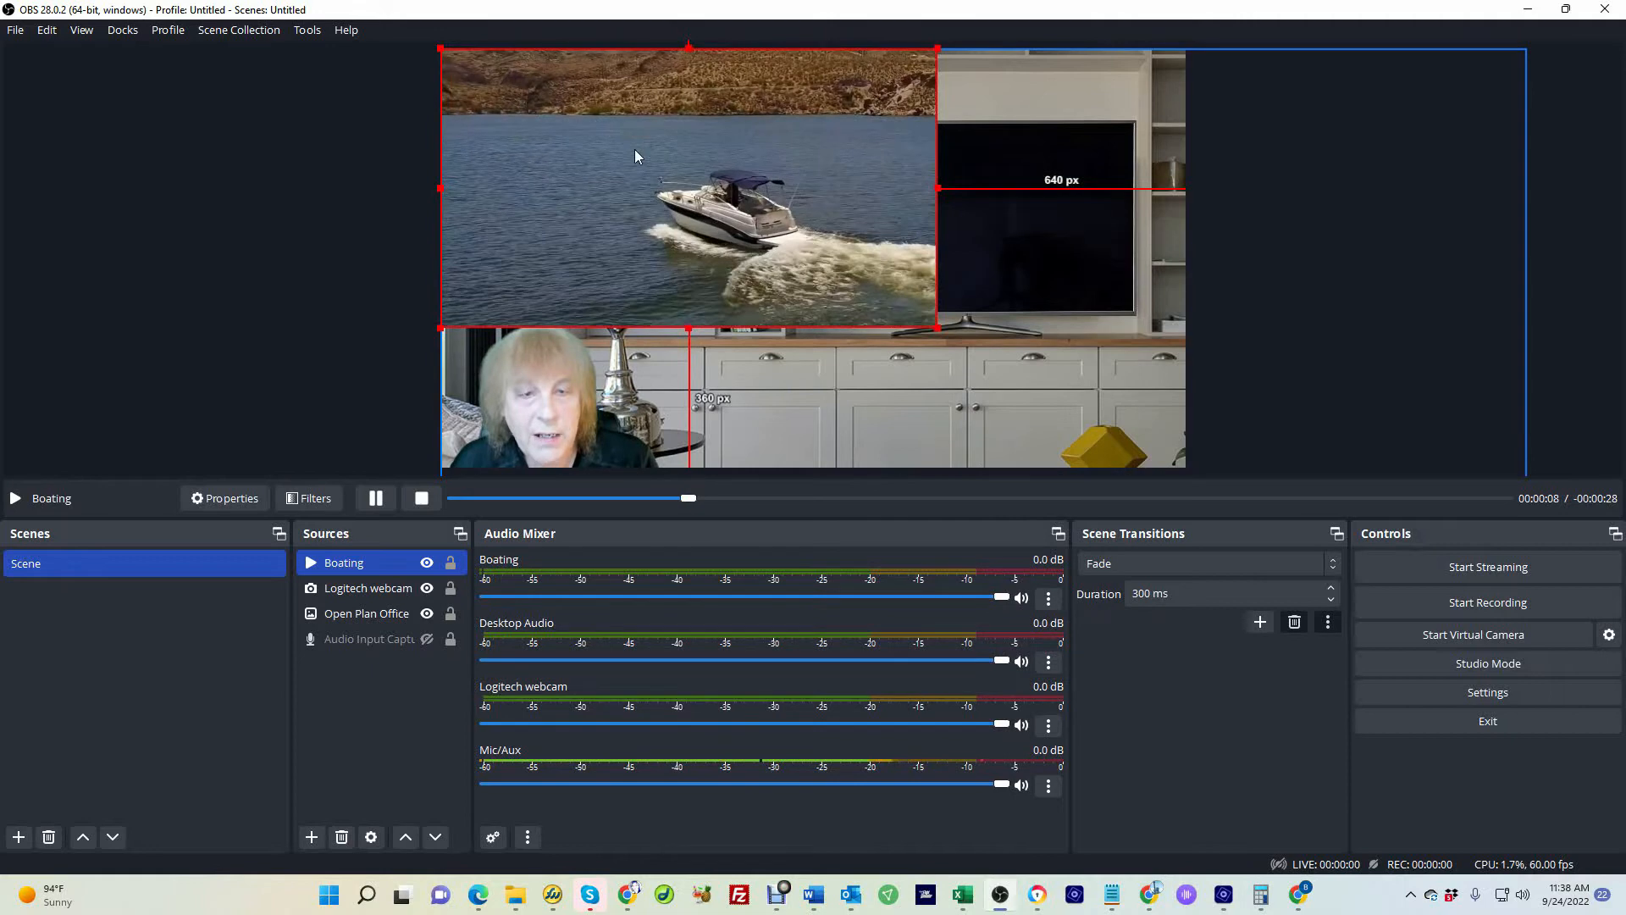
Resize and position the Boating video so it fits inside the TV screen of the office background
left_click_drag(635, 151, 739, 203)
left_click_drag(1017, 362, 871, 272)
left_click_drag(738, 185, 1020, 238)
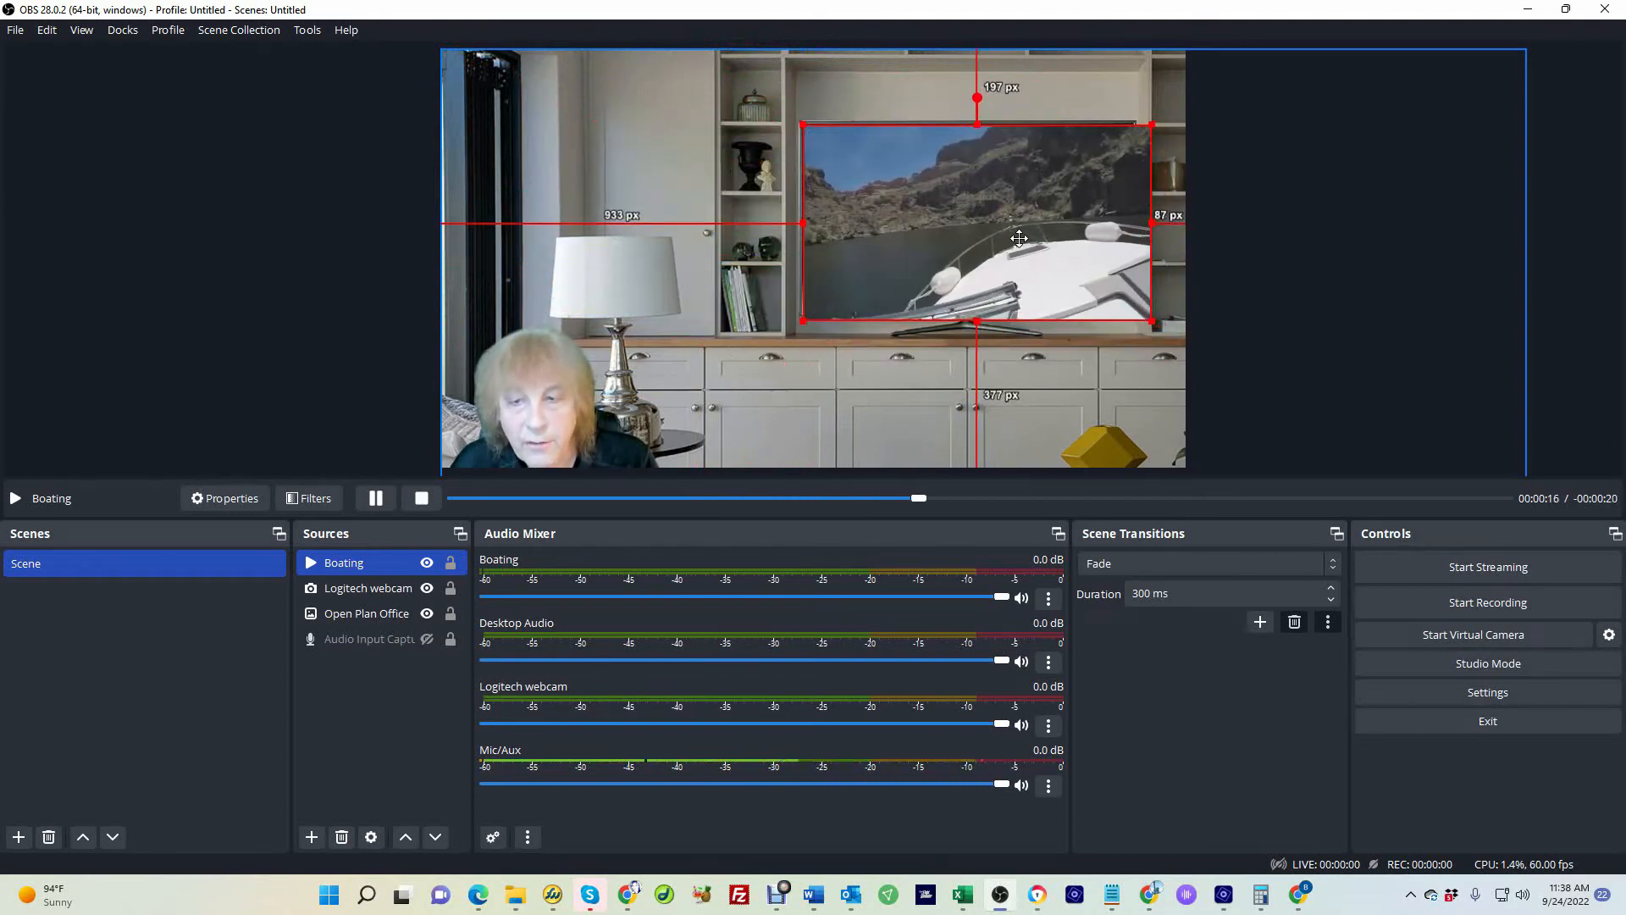
left_click_drag(1151, 321, 1129, 309)
left_click_drag(1010, 271, 1011, 271)
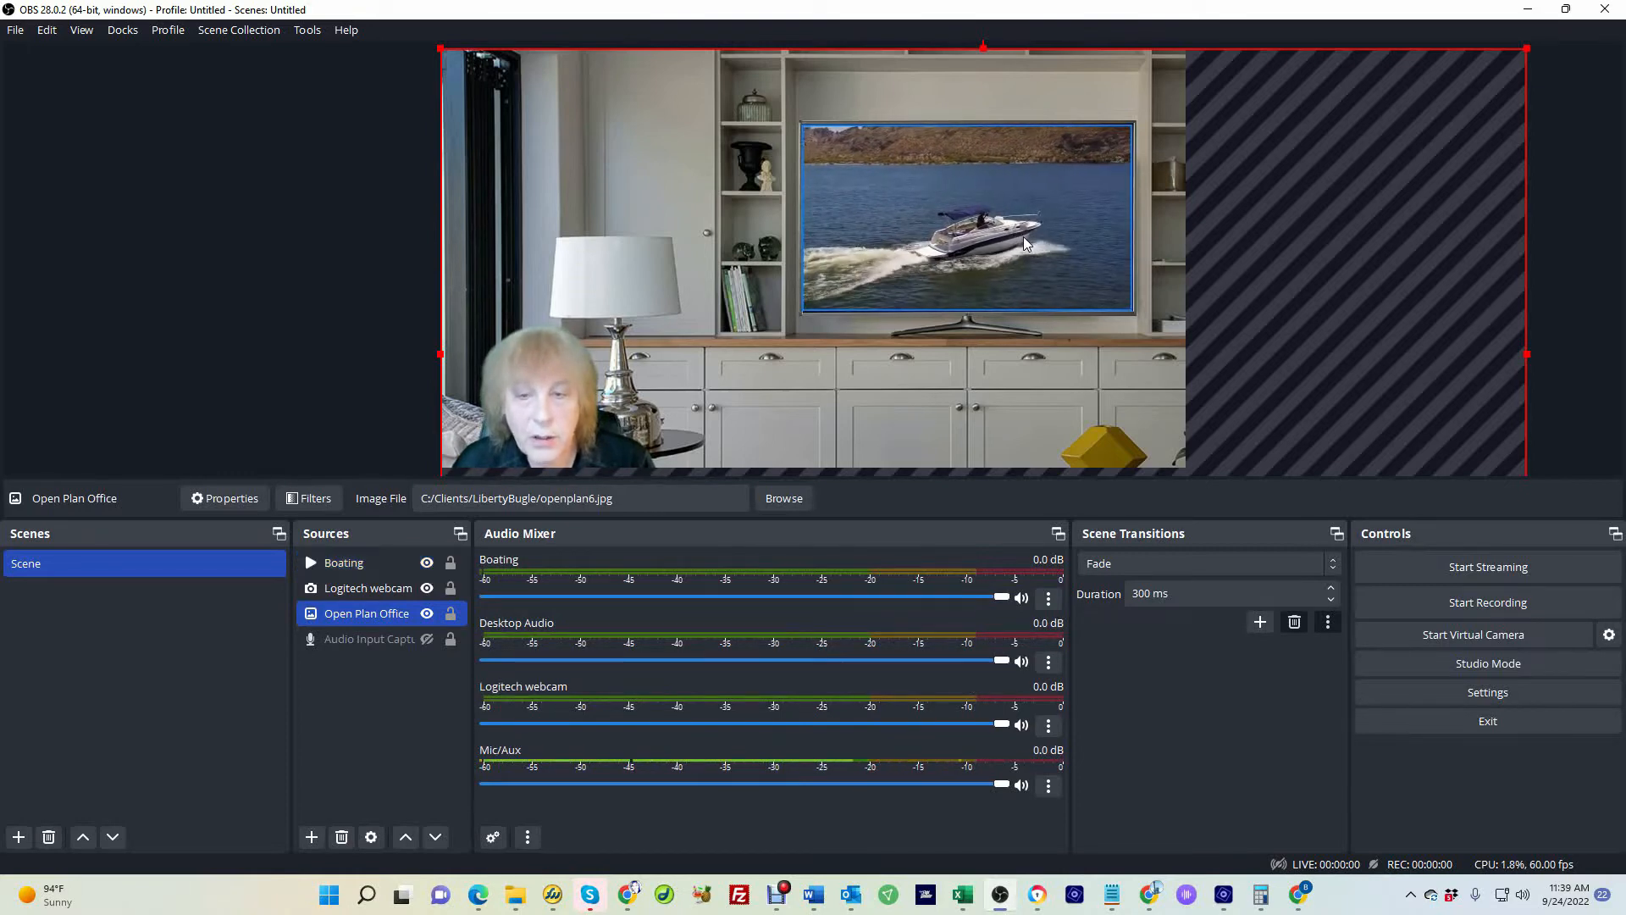
Hide the Boating source and add a Media Source named Motor Racing using the GT40 Silverstone video
left_click(426, 564)
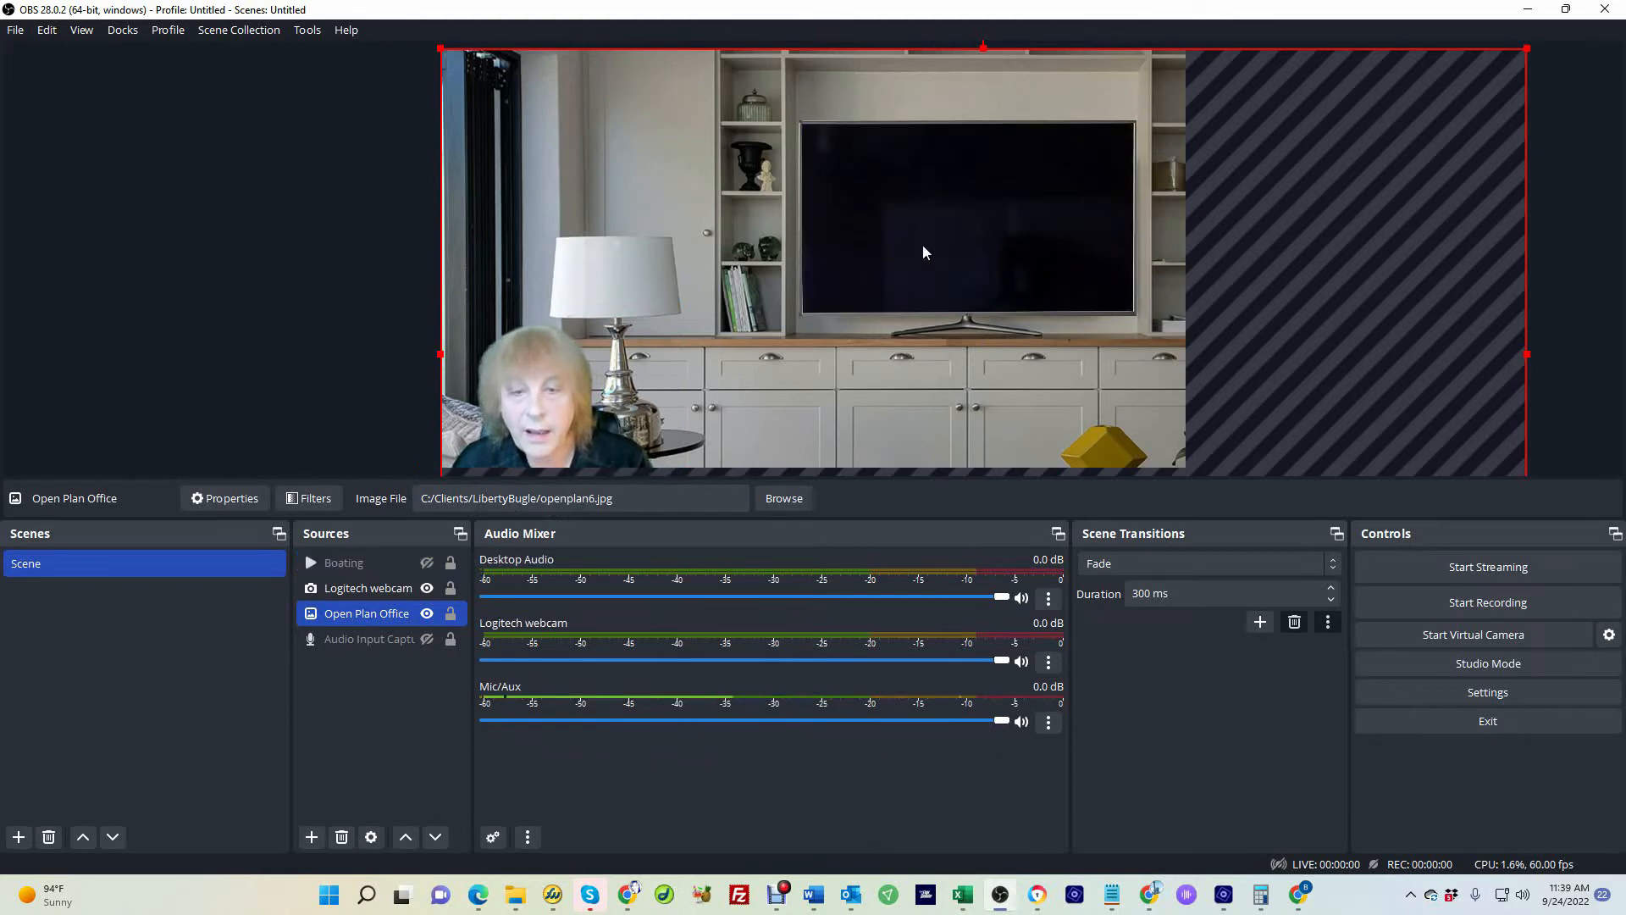
left_click(312, 837)
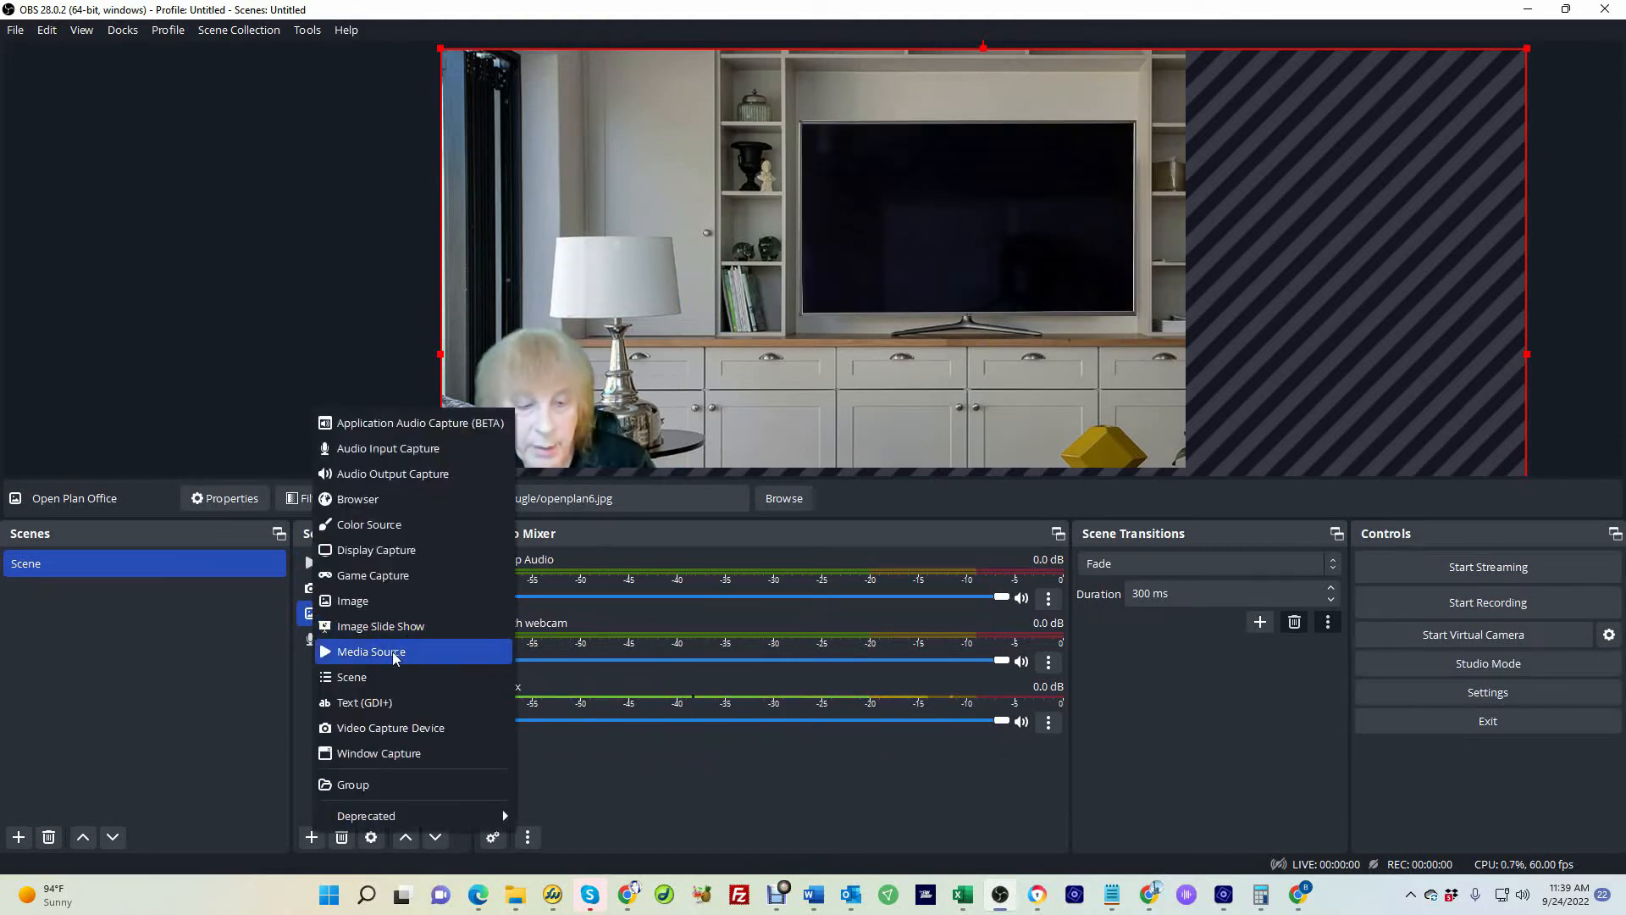
left_click(365, 752)
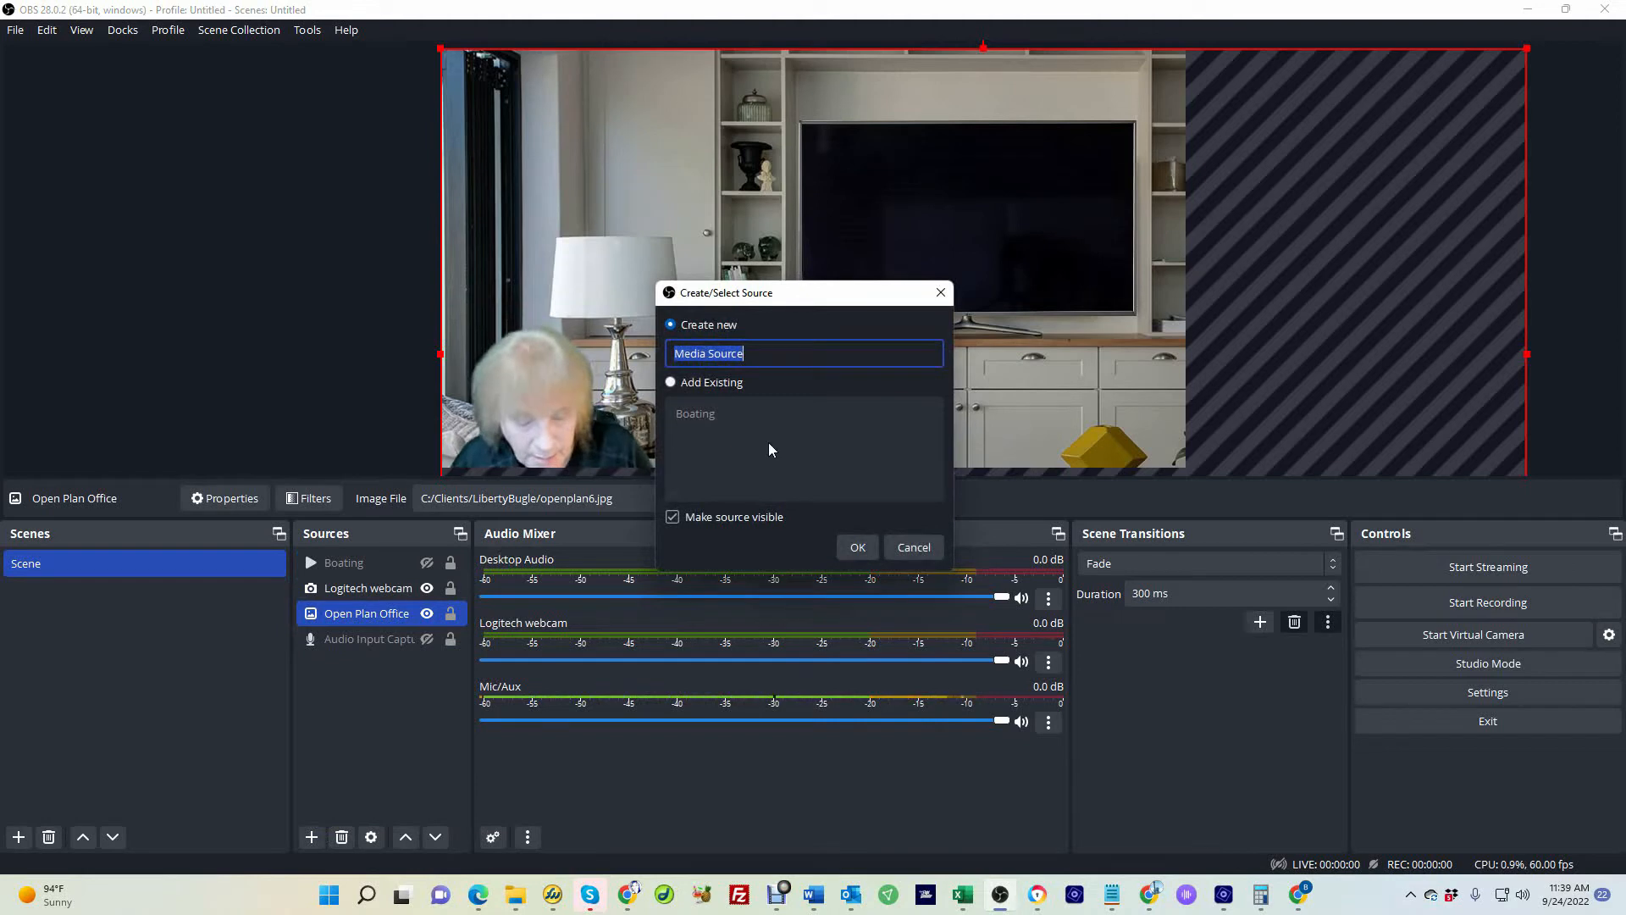
type("Motor Ro")
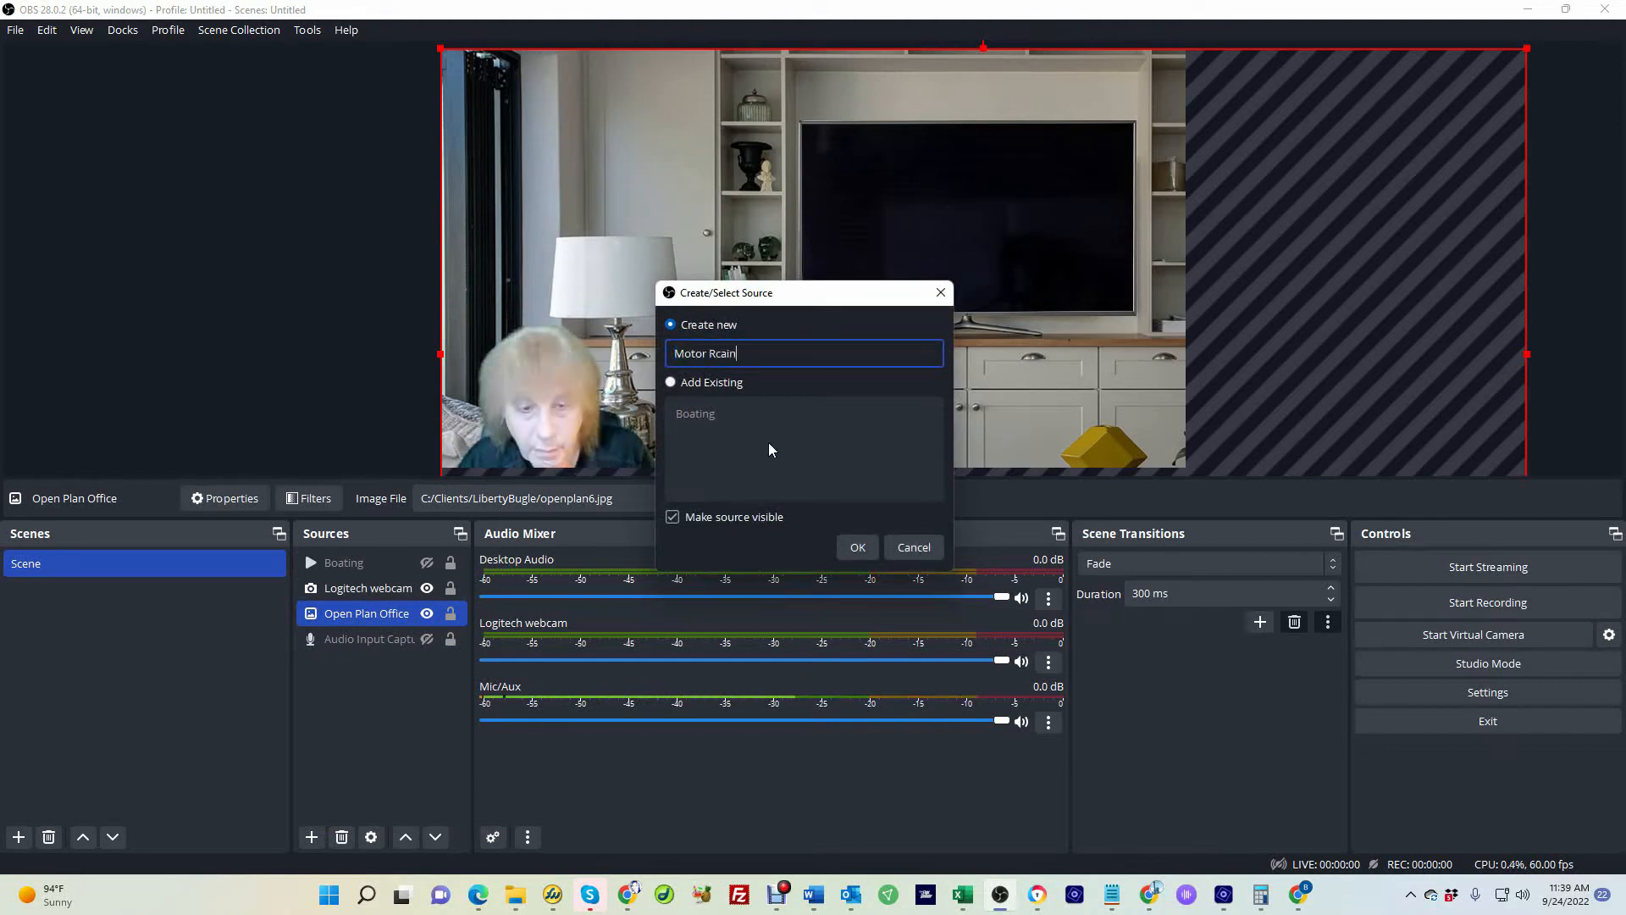
type("cing")
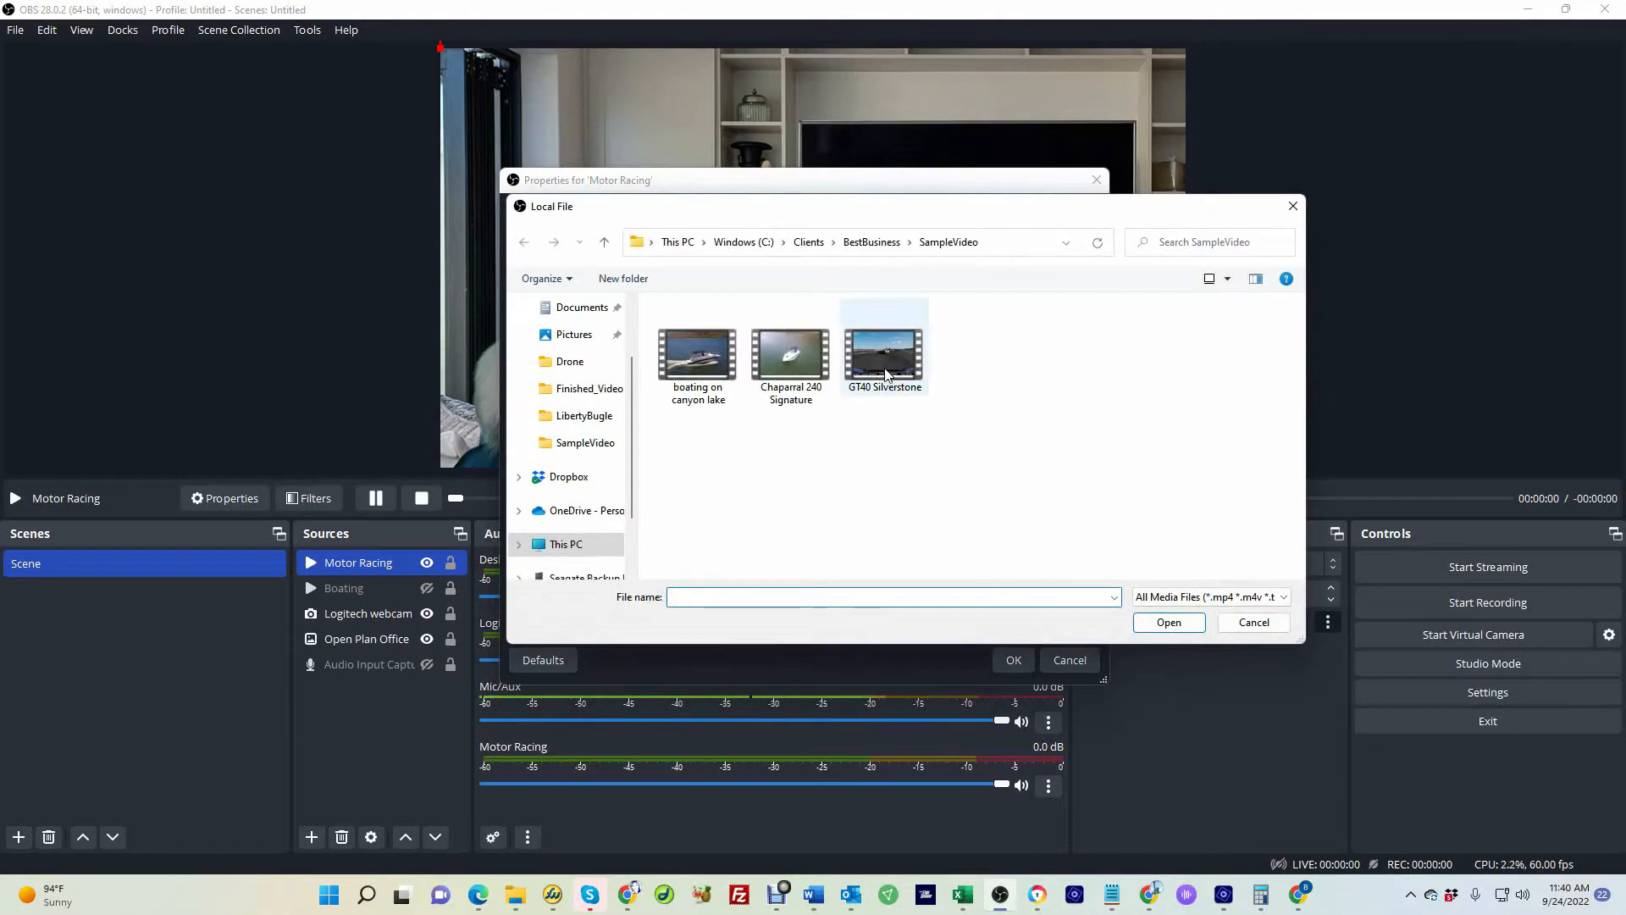
left_click(883, 364)
left_click(1173, 623)
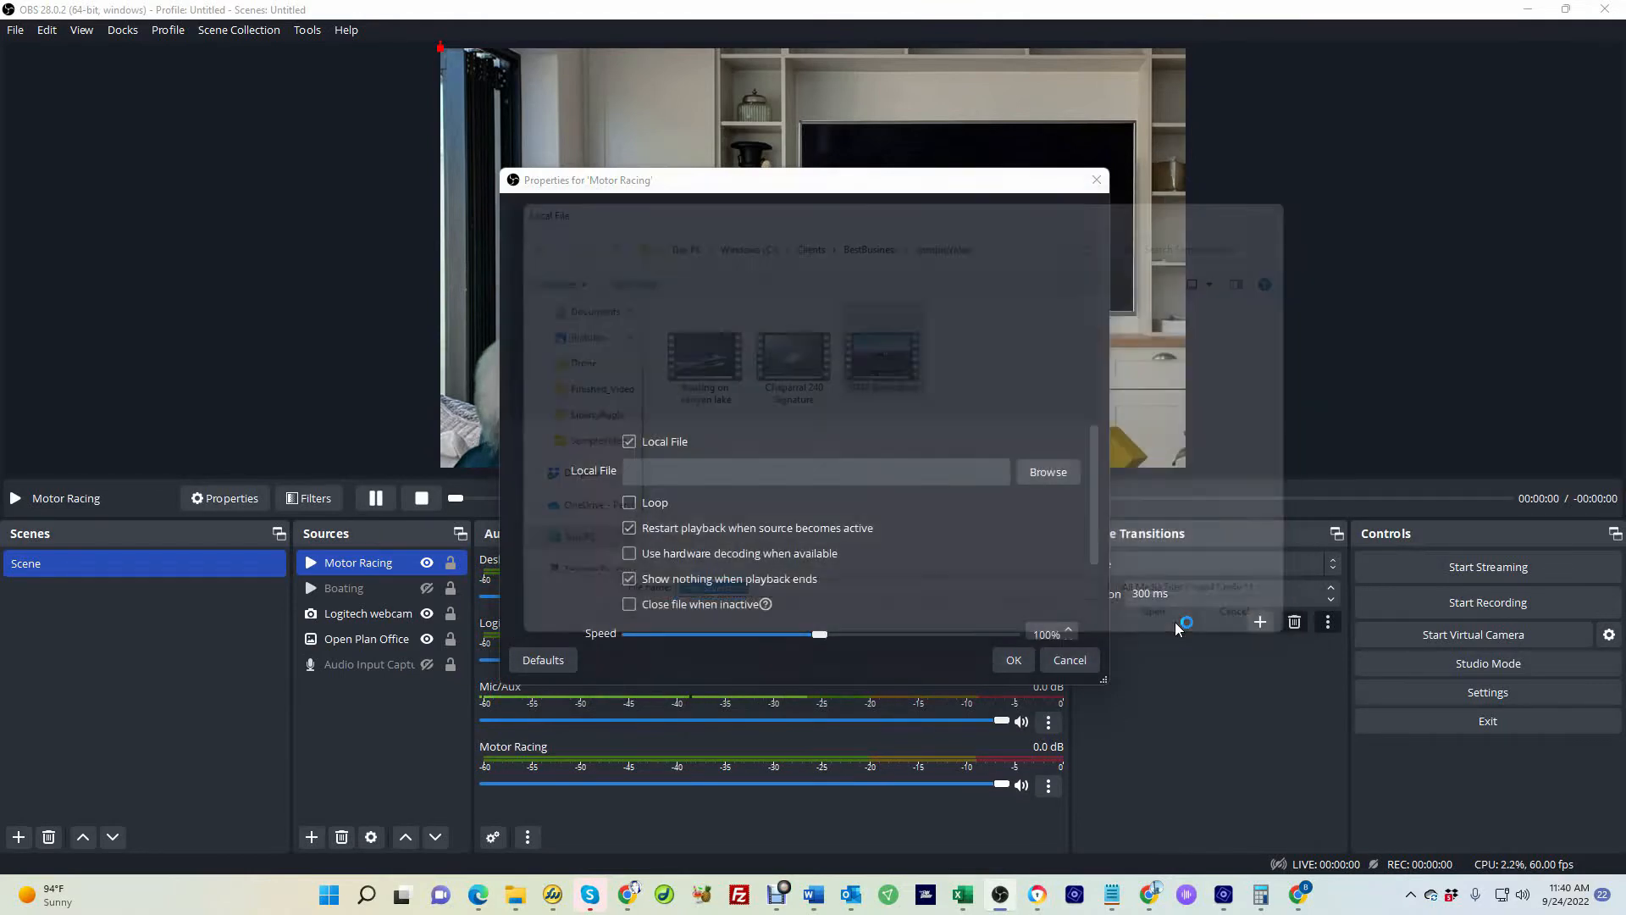
left_click(1019, 660)
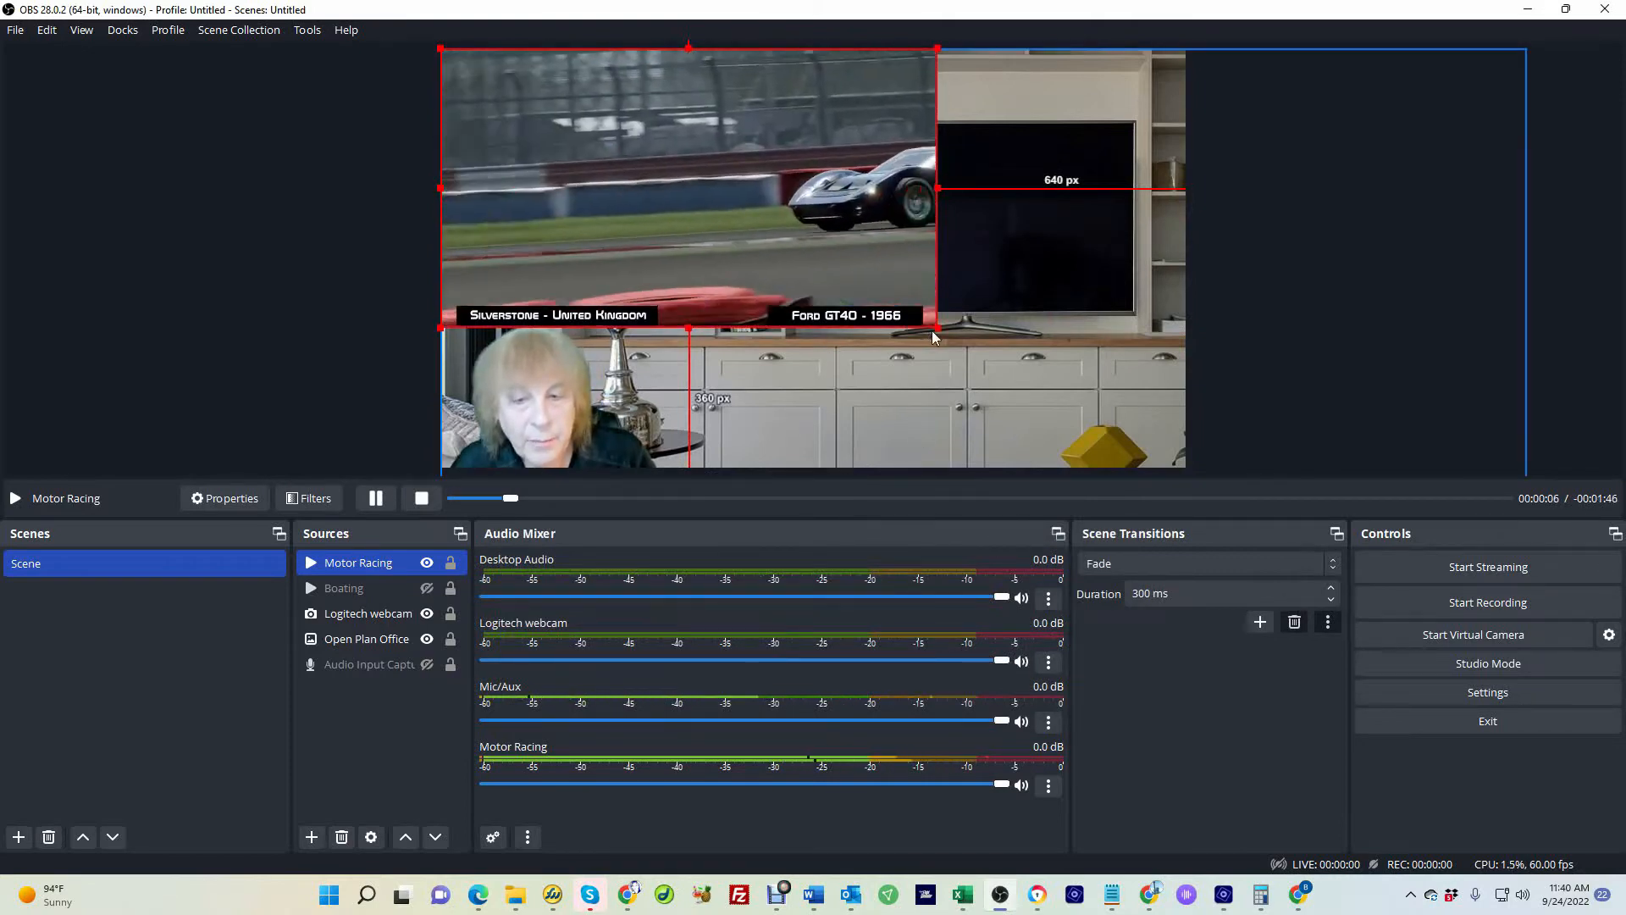
Resize and position the Motor Racing video to fit inside the TV screen
left_click_drag(937, 328, 828, 271)
left_click_drag(526, 128, 880, 204)
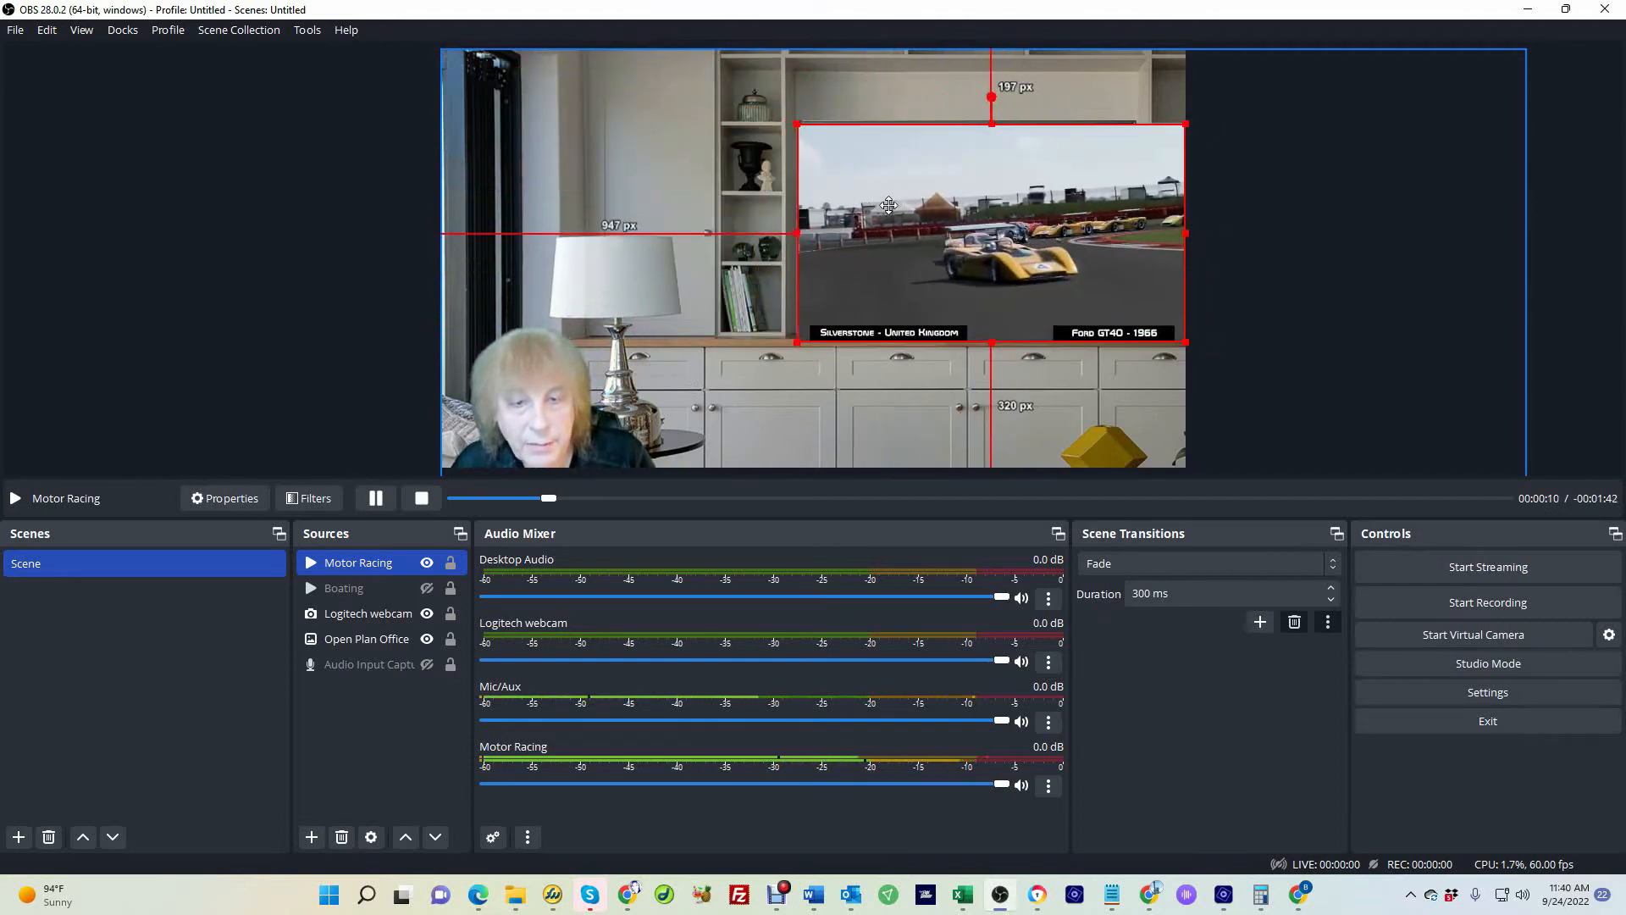
left_click_drag(1184, 342, 1136, 313)
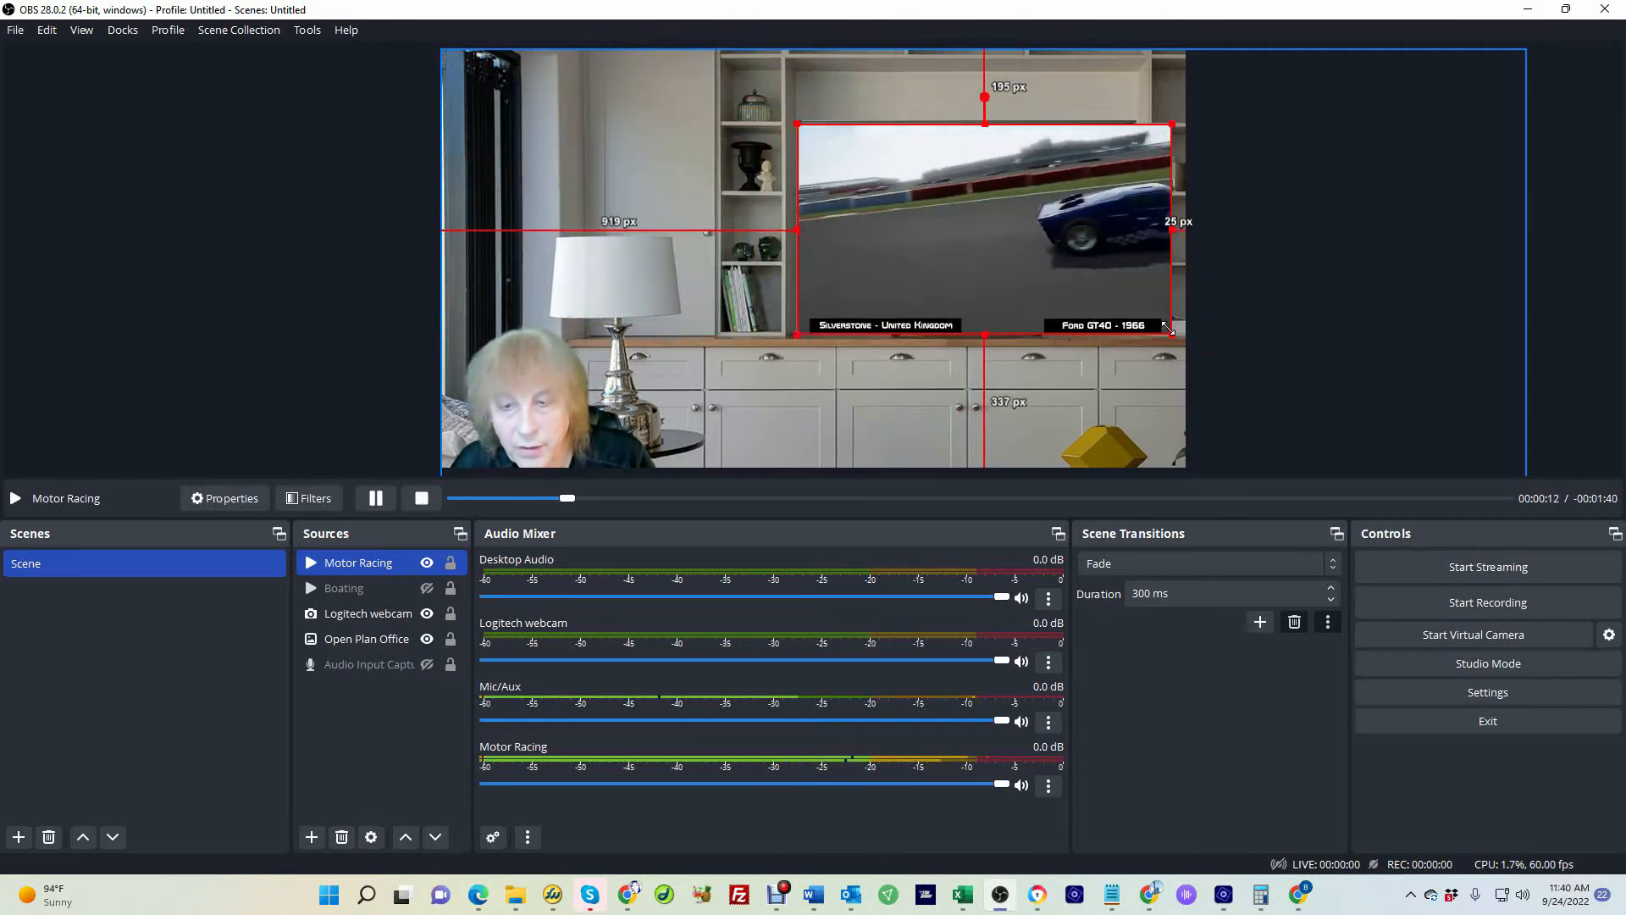
Toggle the Boating and Motor Racing sources' visibility to switch between the two videos on the TV
left_click(373, 639)
left_click(427, 564)
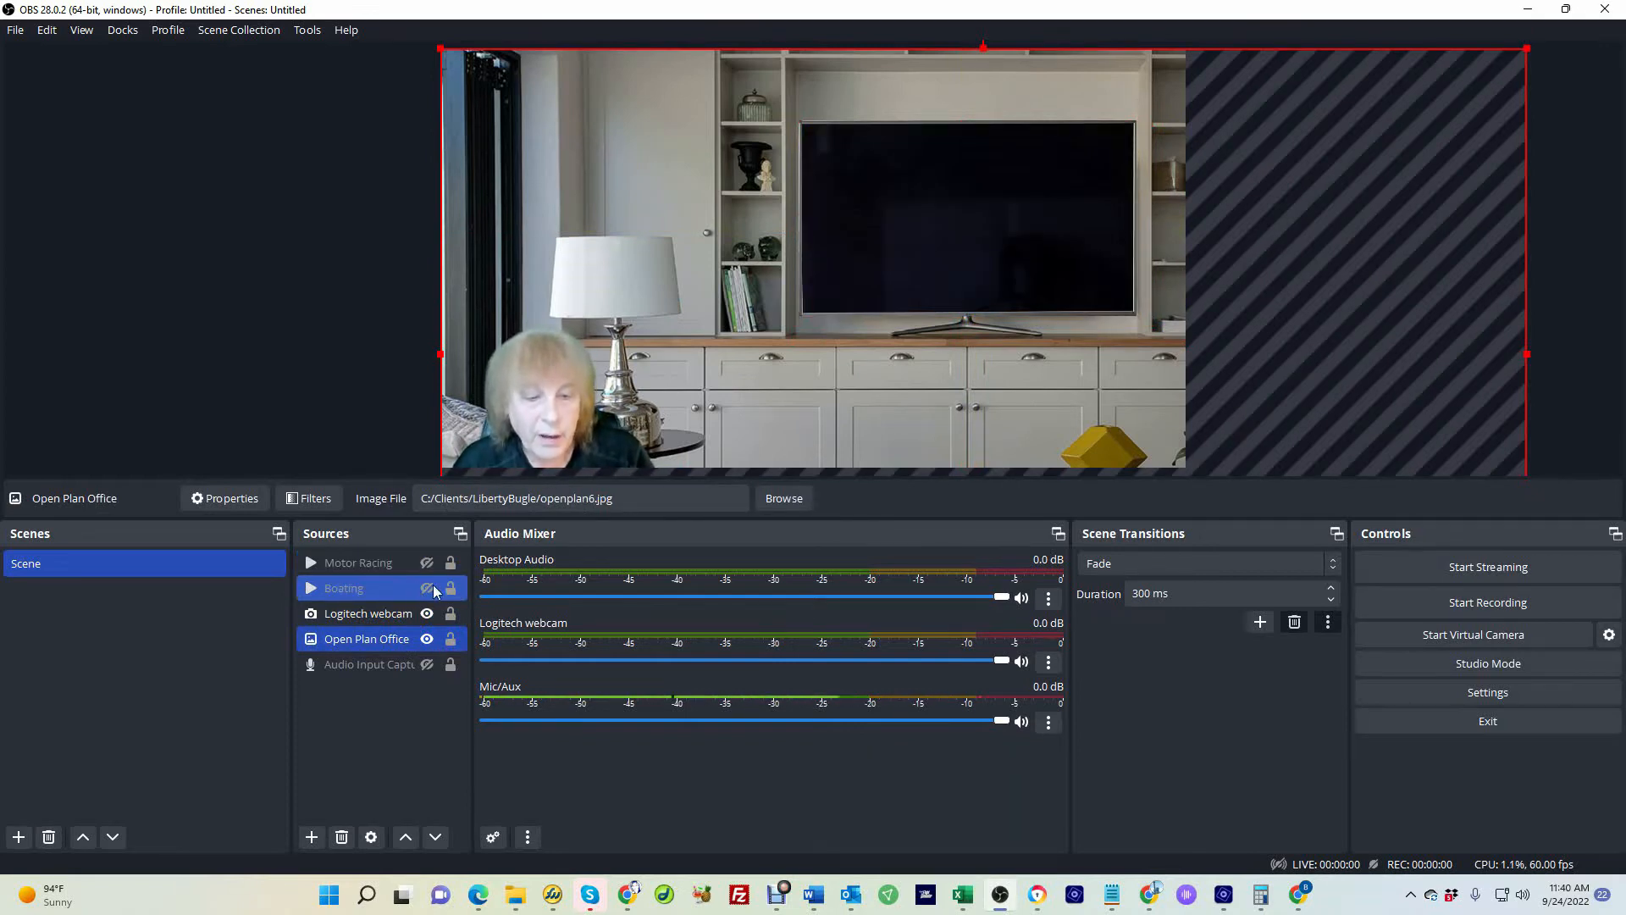
left_click(433, 586)
left_click(433, 586)
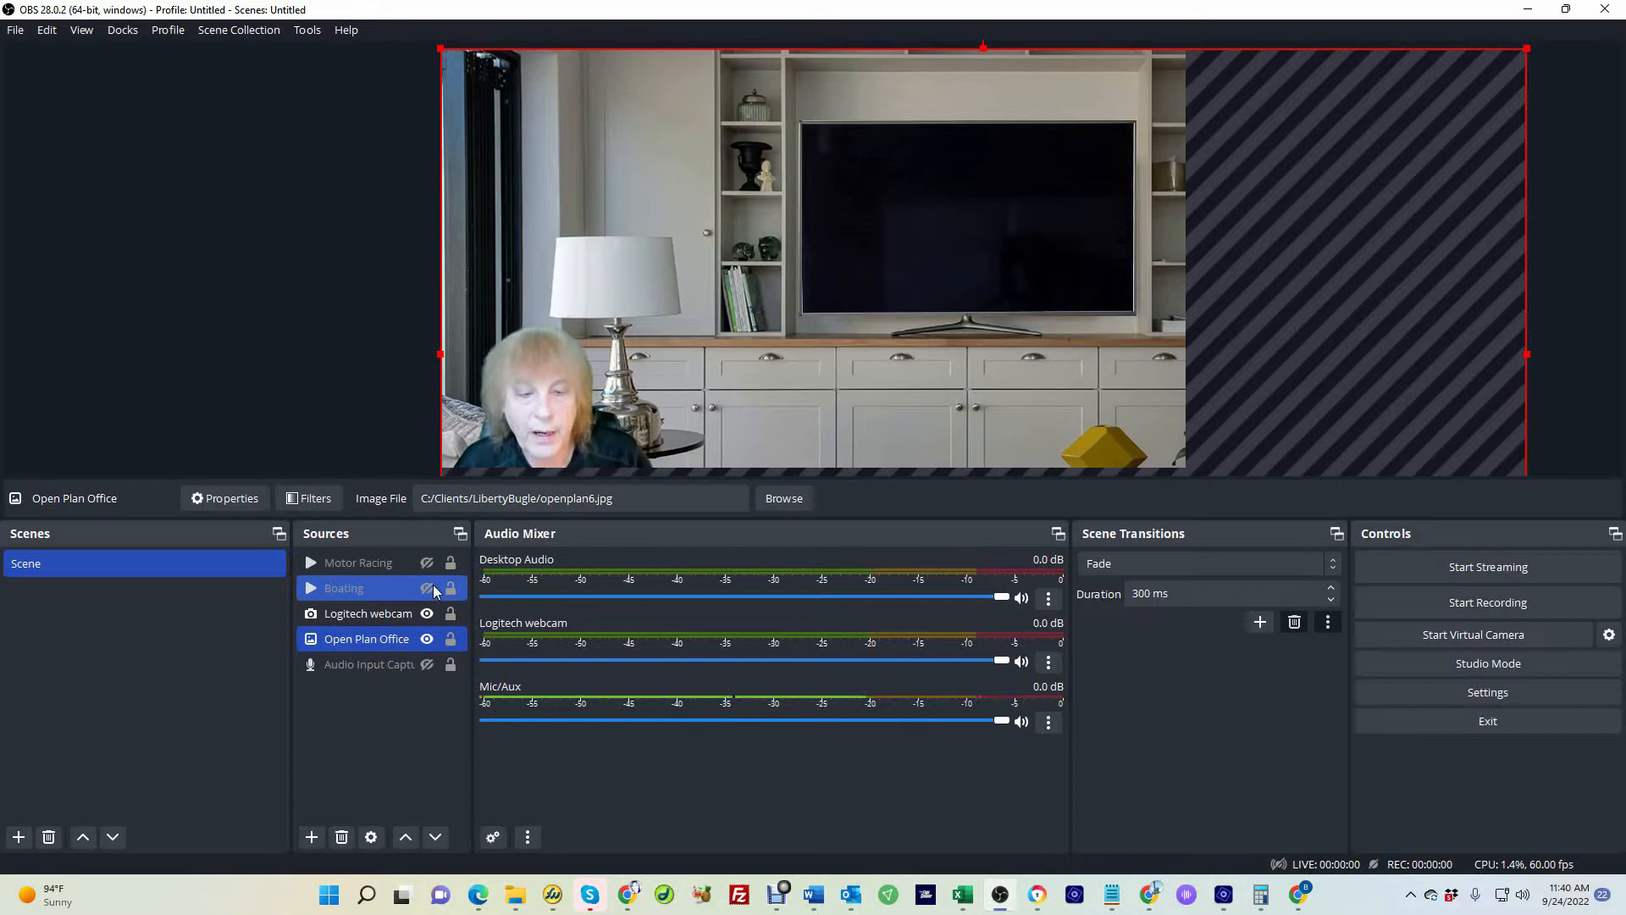
left_click(428, 589)
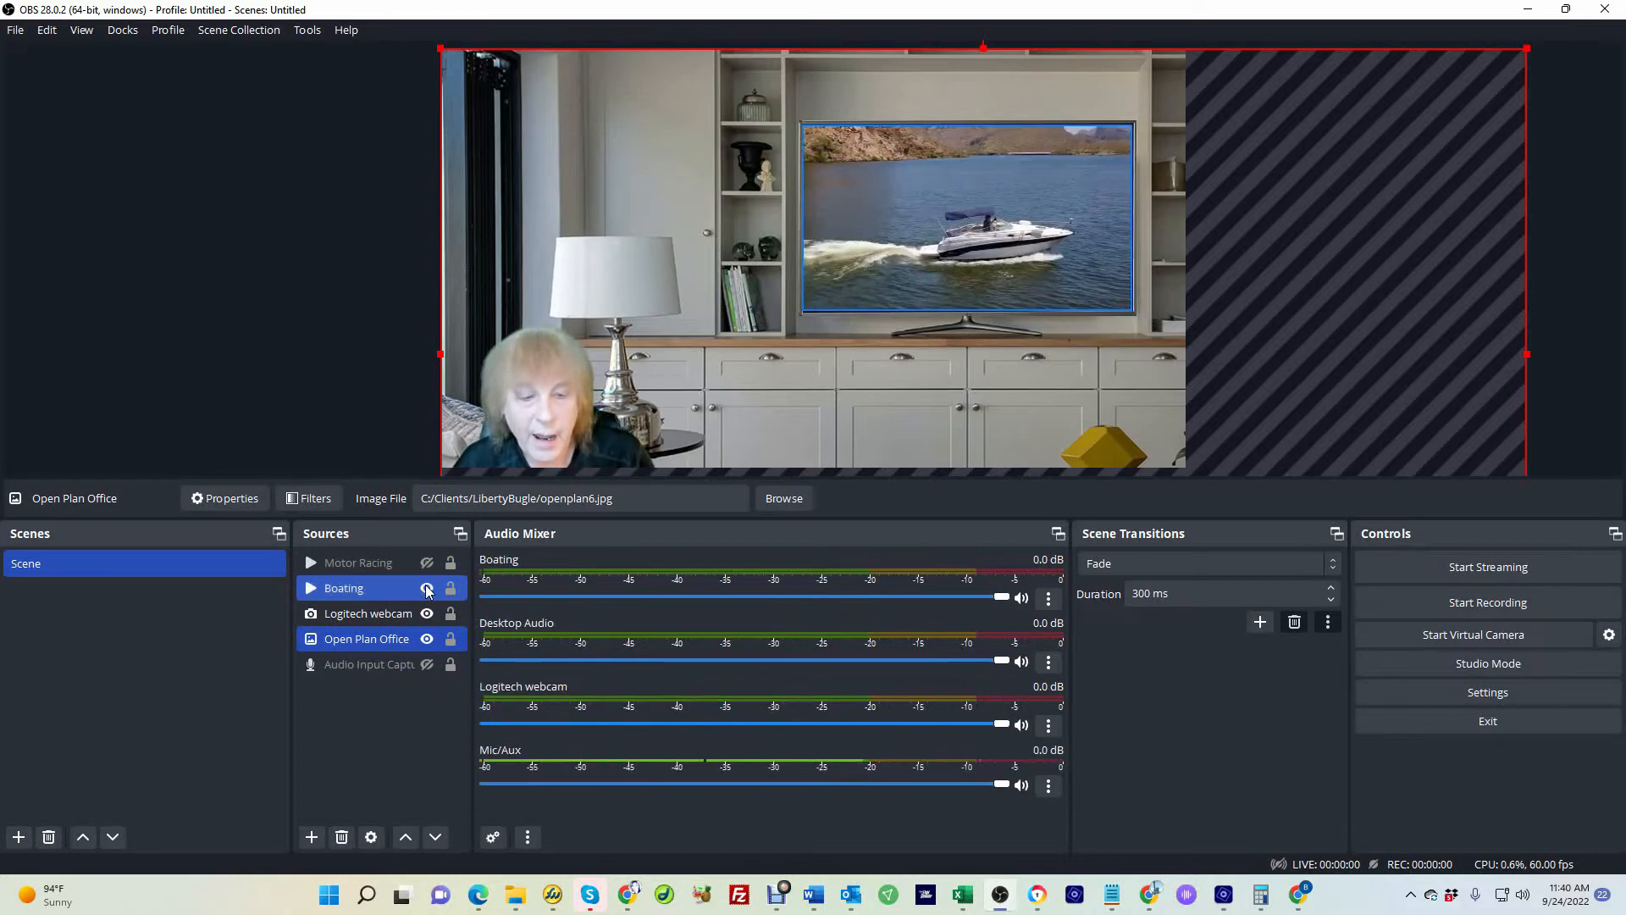
left_click(427, 589)
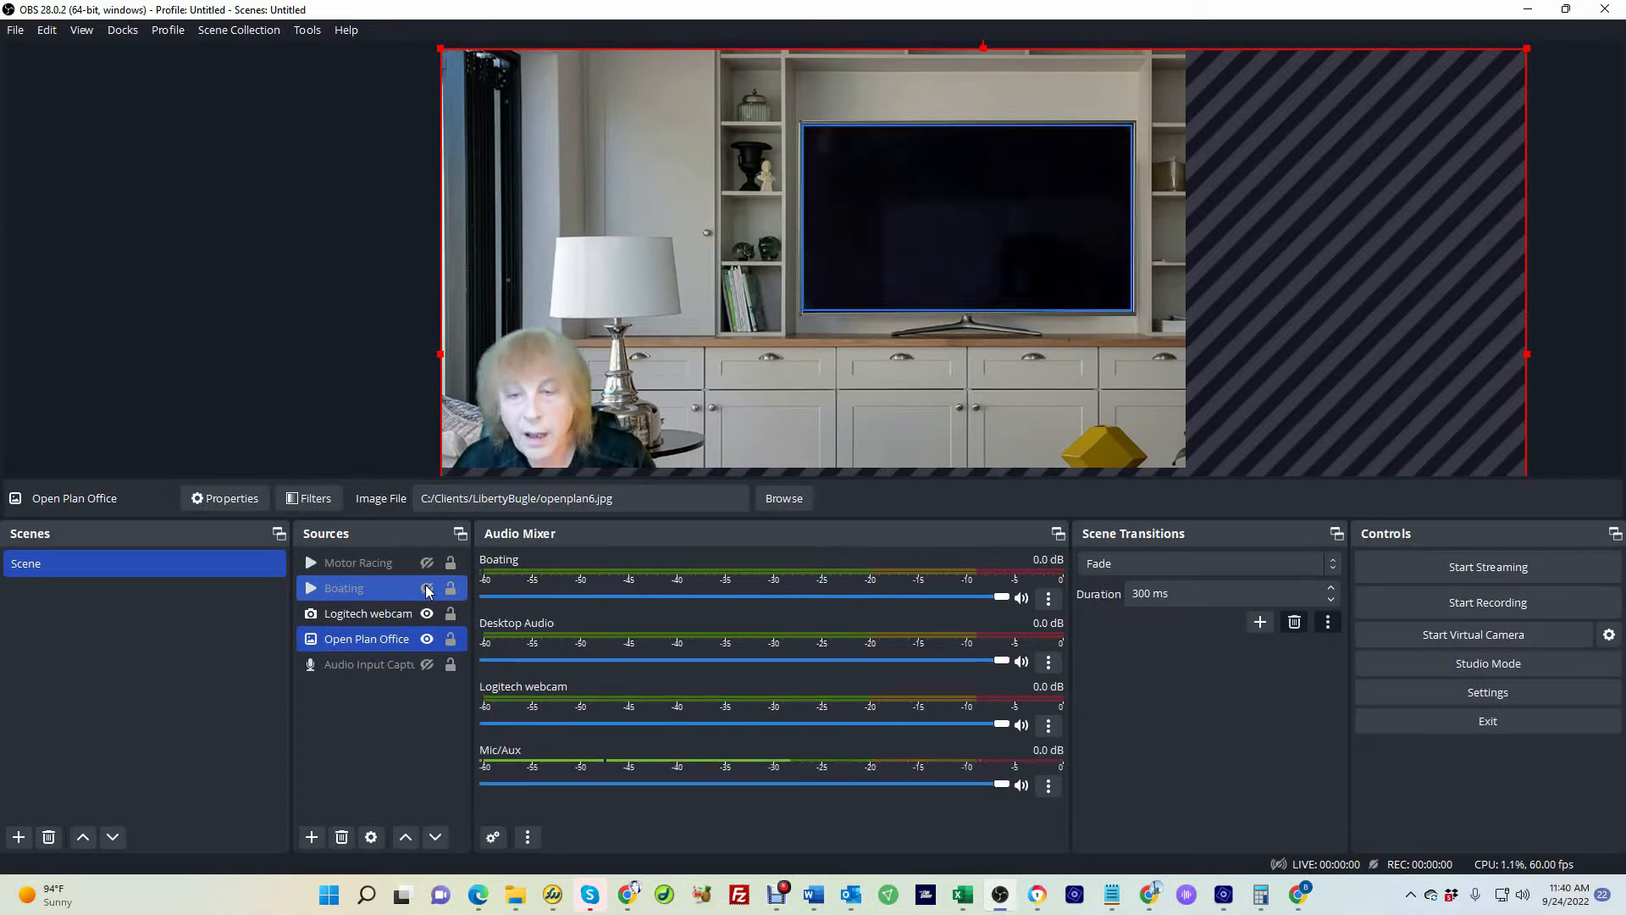
left_click(427, 564)
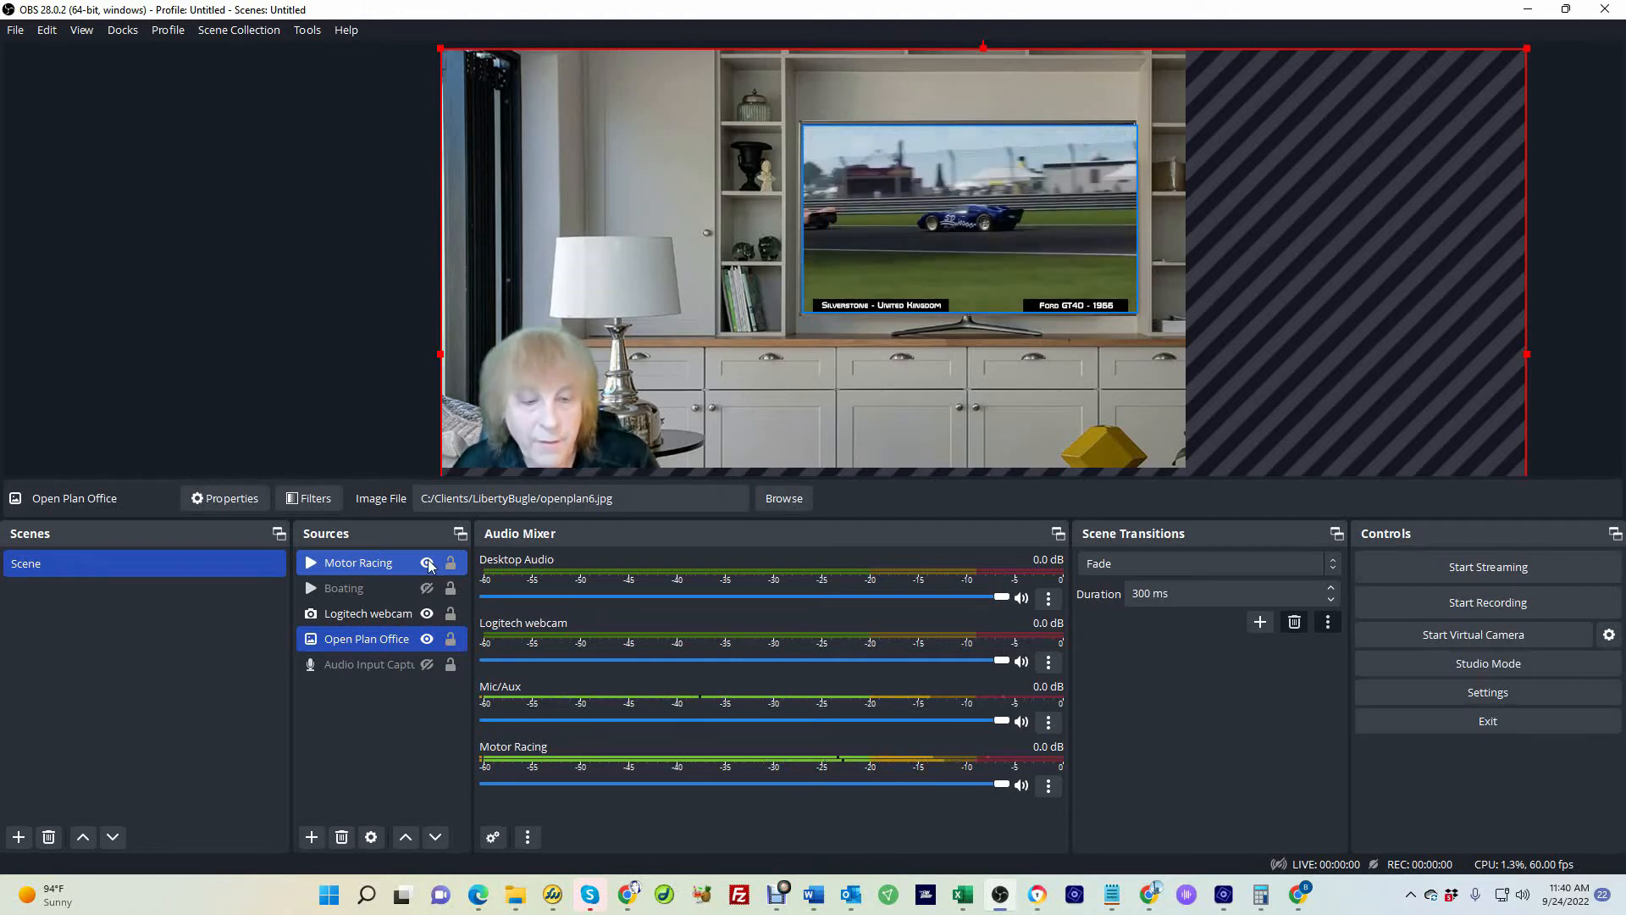
Move Motor Racing below the webcam in the source order and enlarge it to fill the whole canvas
left_click(993, 208)
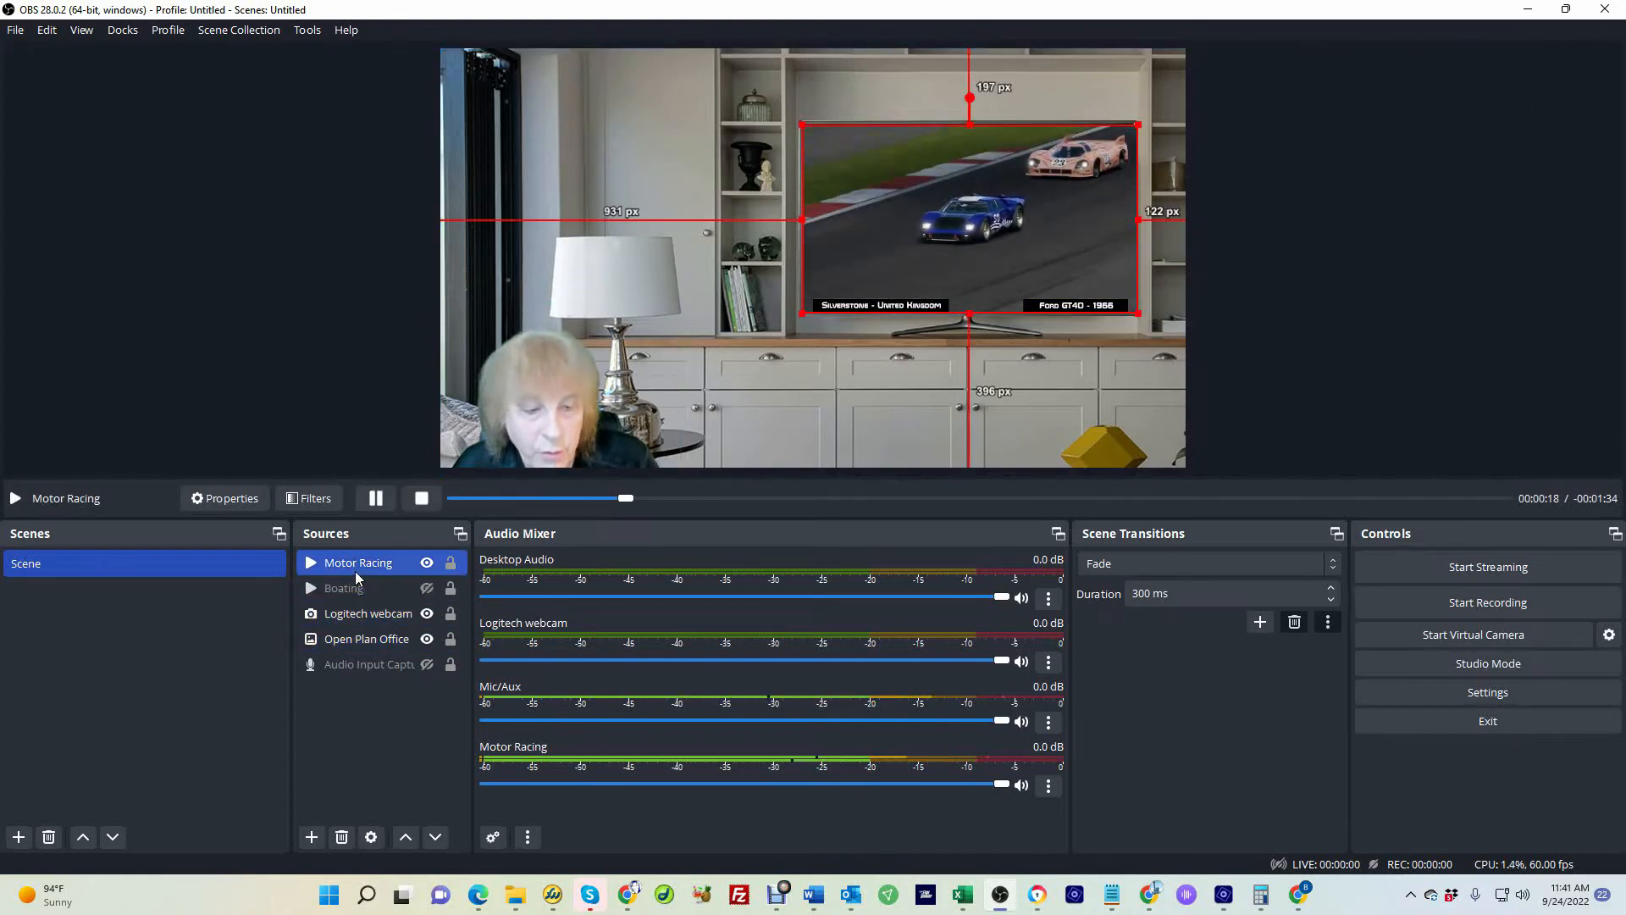
left_click_drag(353, 566, 354, 627)
left_click_drag(811, 315, 458, 420)
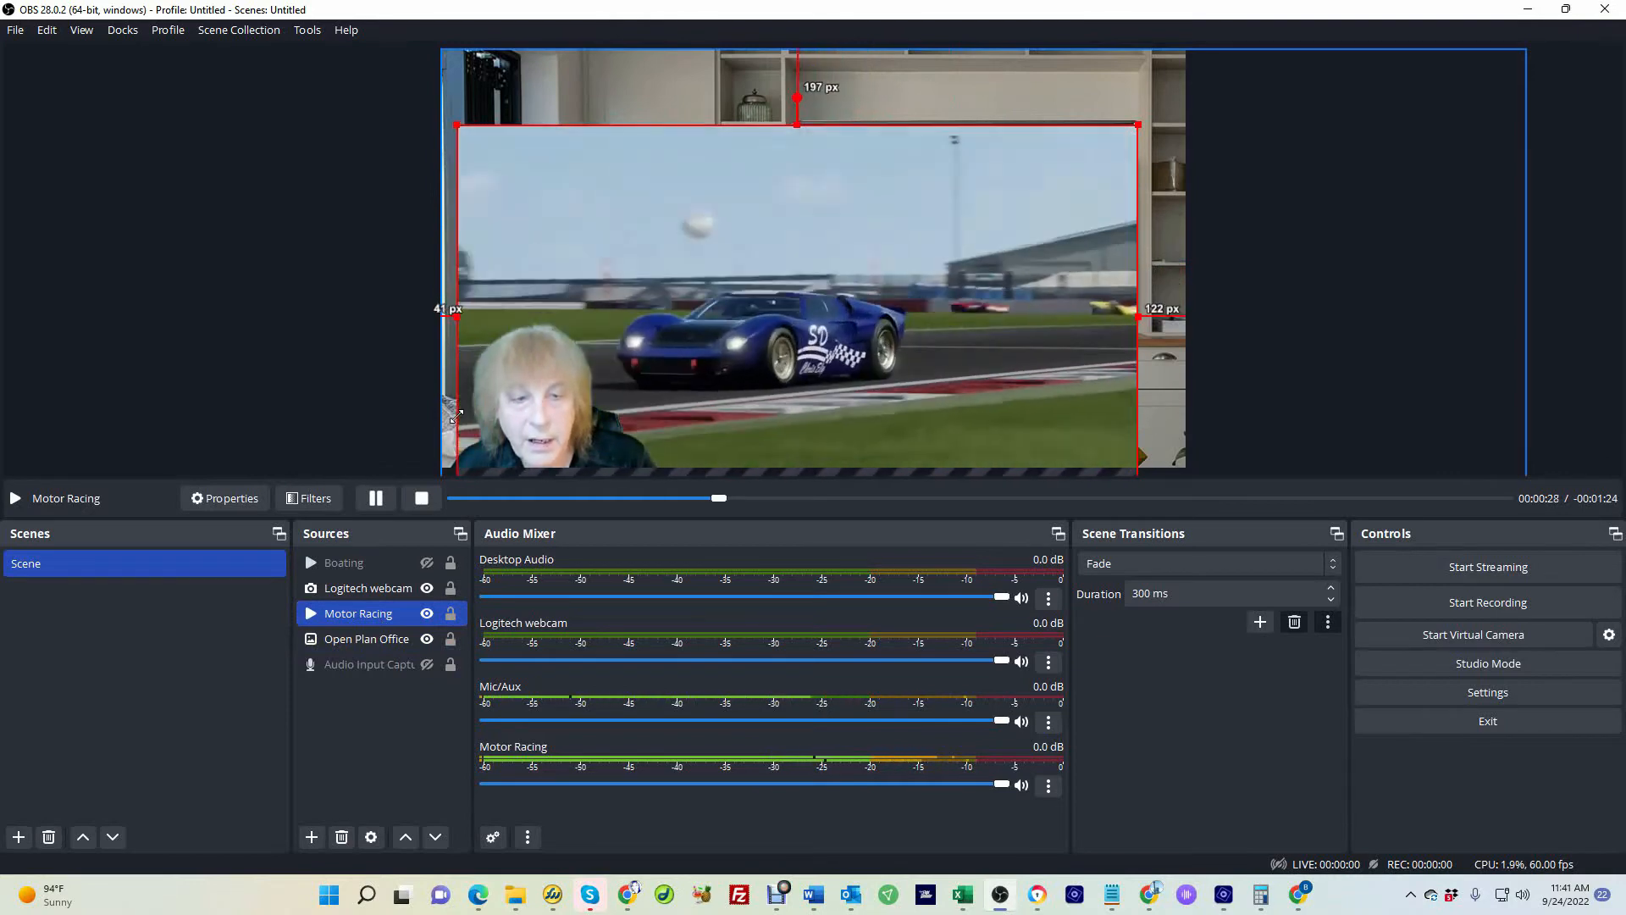
left_click_drag(451, 121, 368, 48)
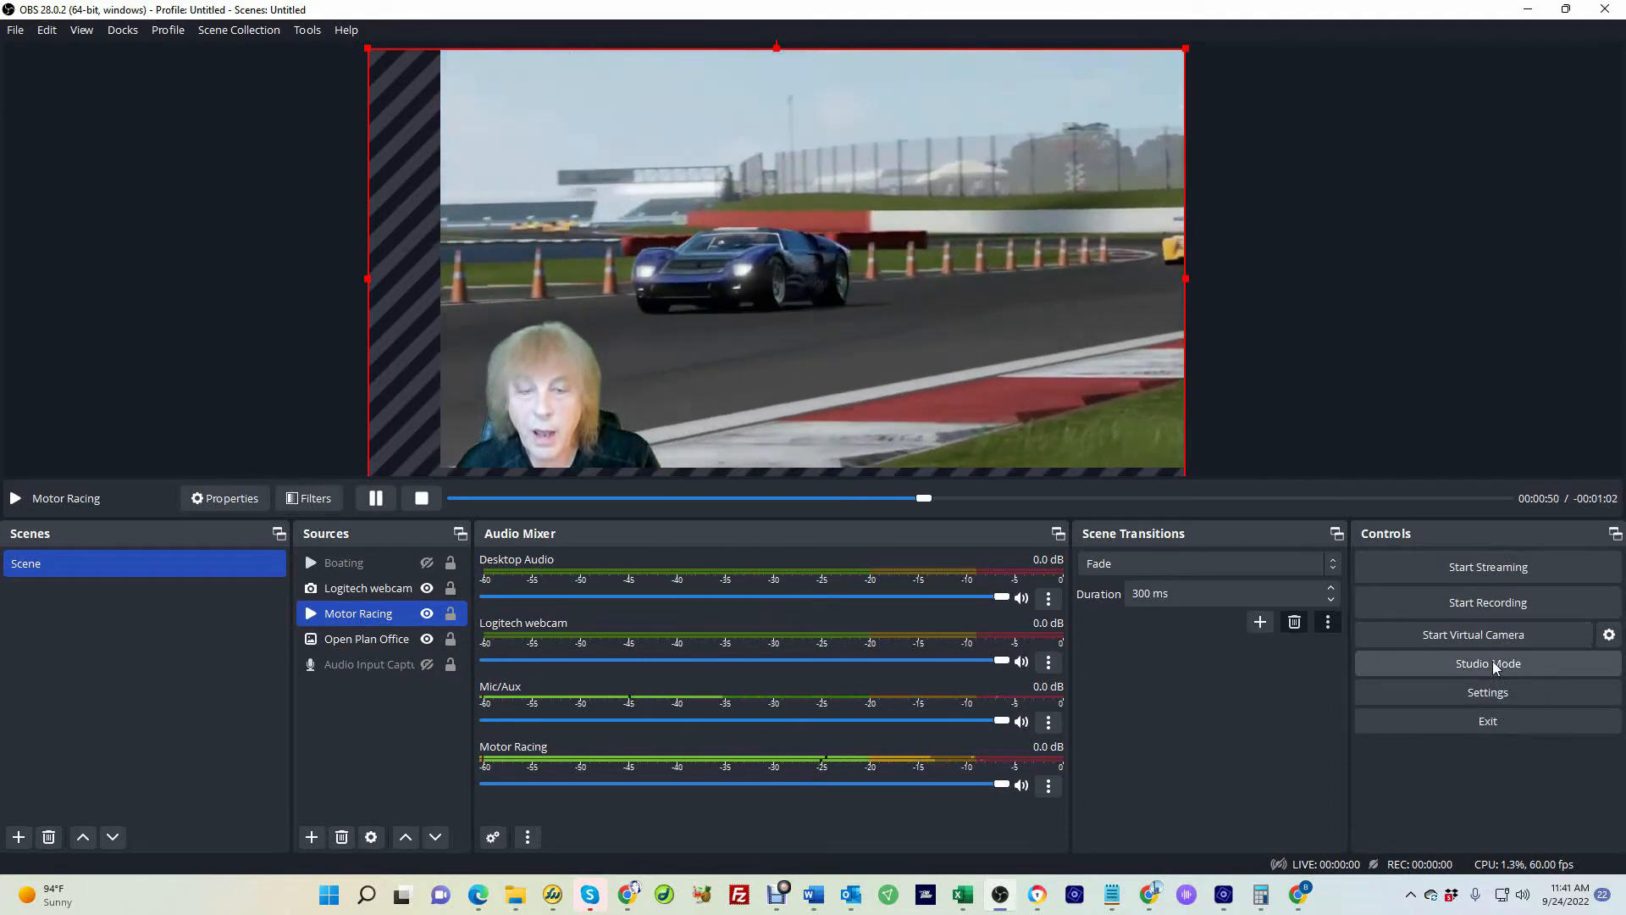
In Studio Mode, fit the Motor Racing video back inside the TV screen in the preview and transition it to program
left_click(1493, 664)
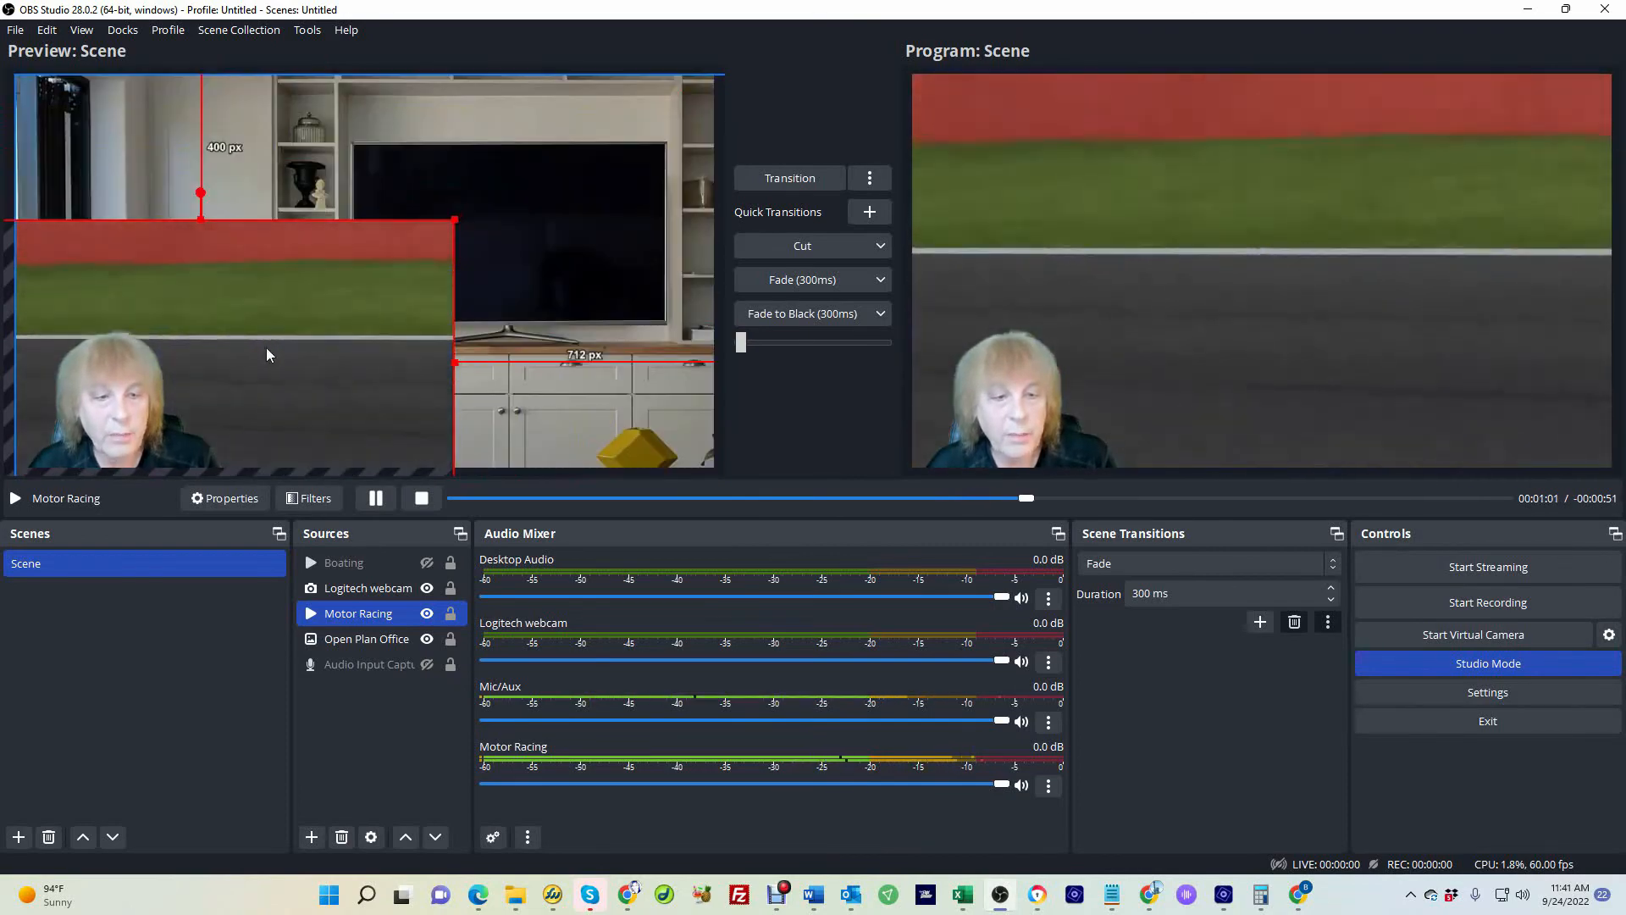
left_click_drag(267, 354, 491, 224)
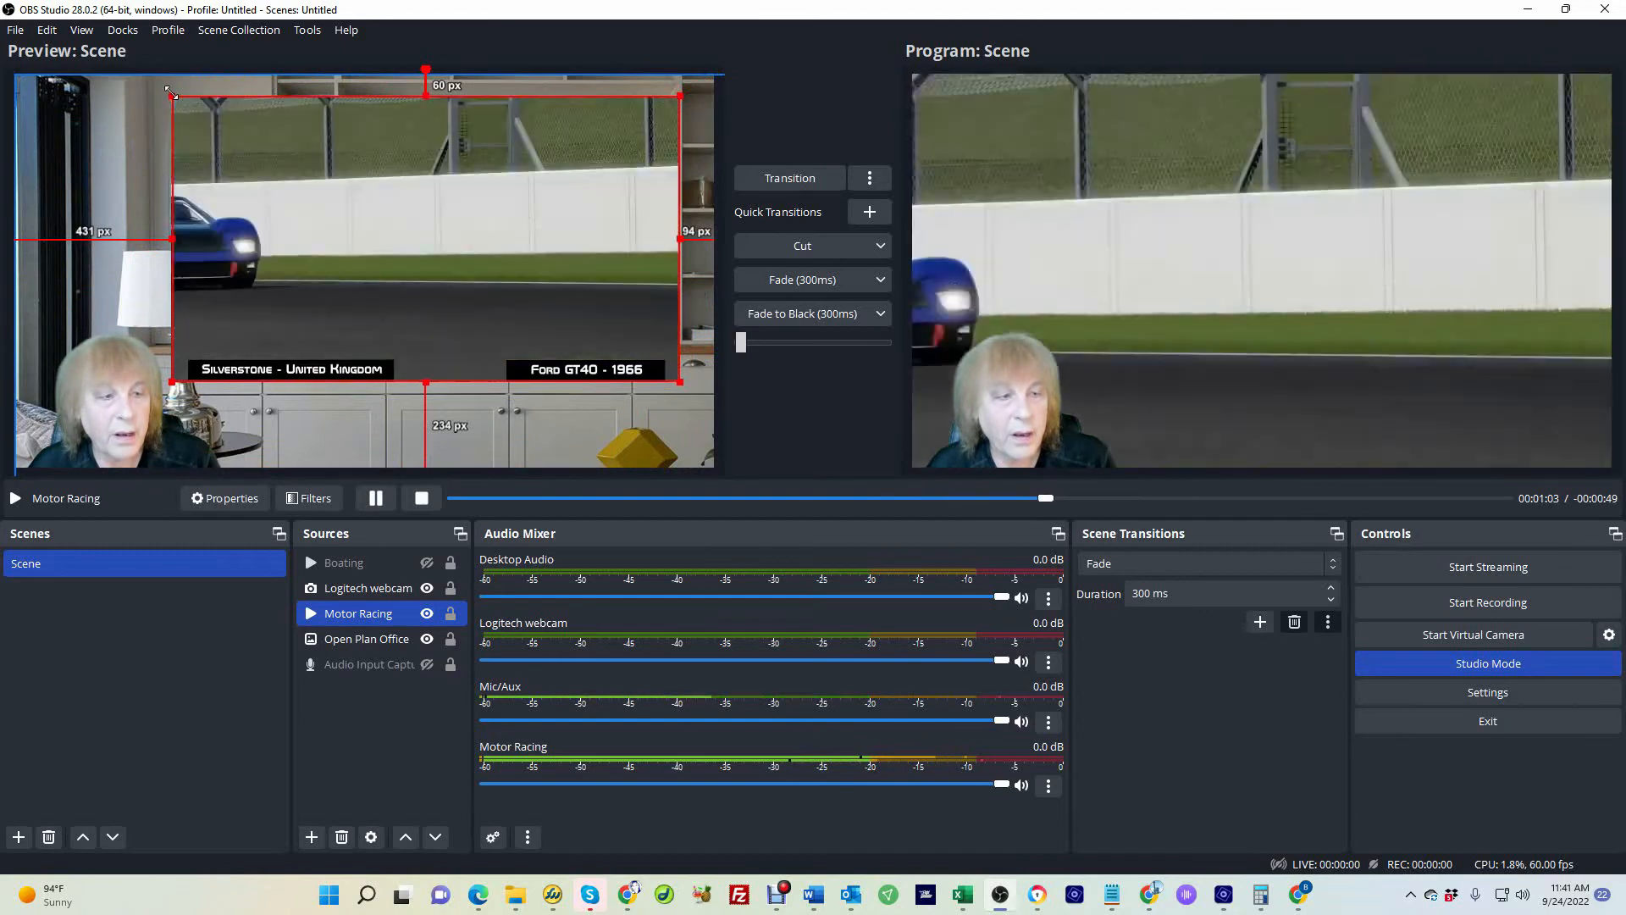
left_click_drag(145, 74, 394, 188)
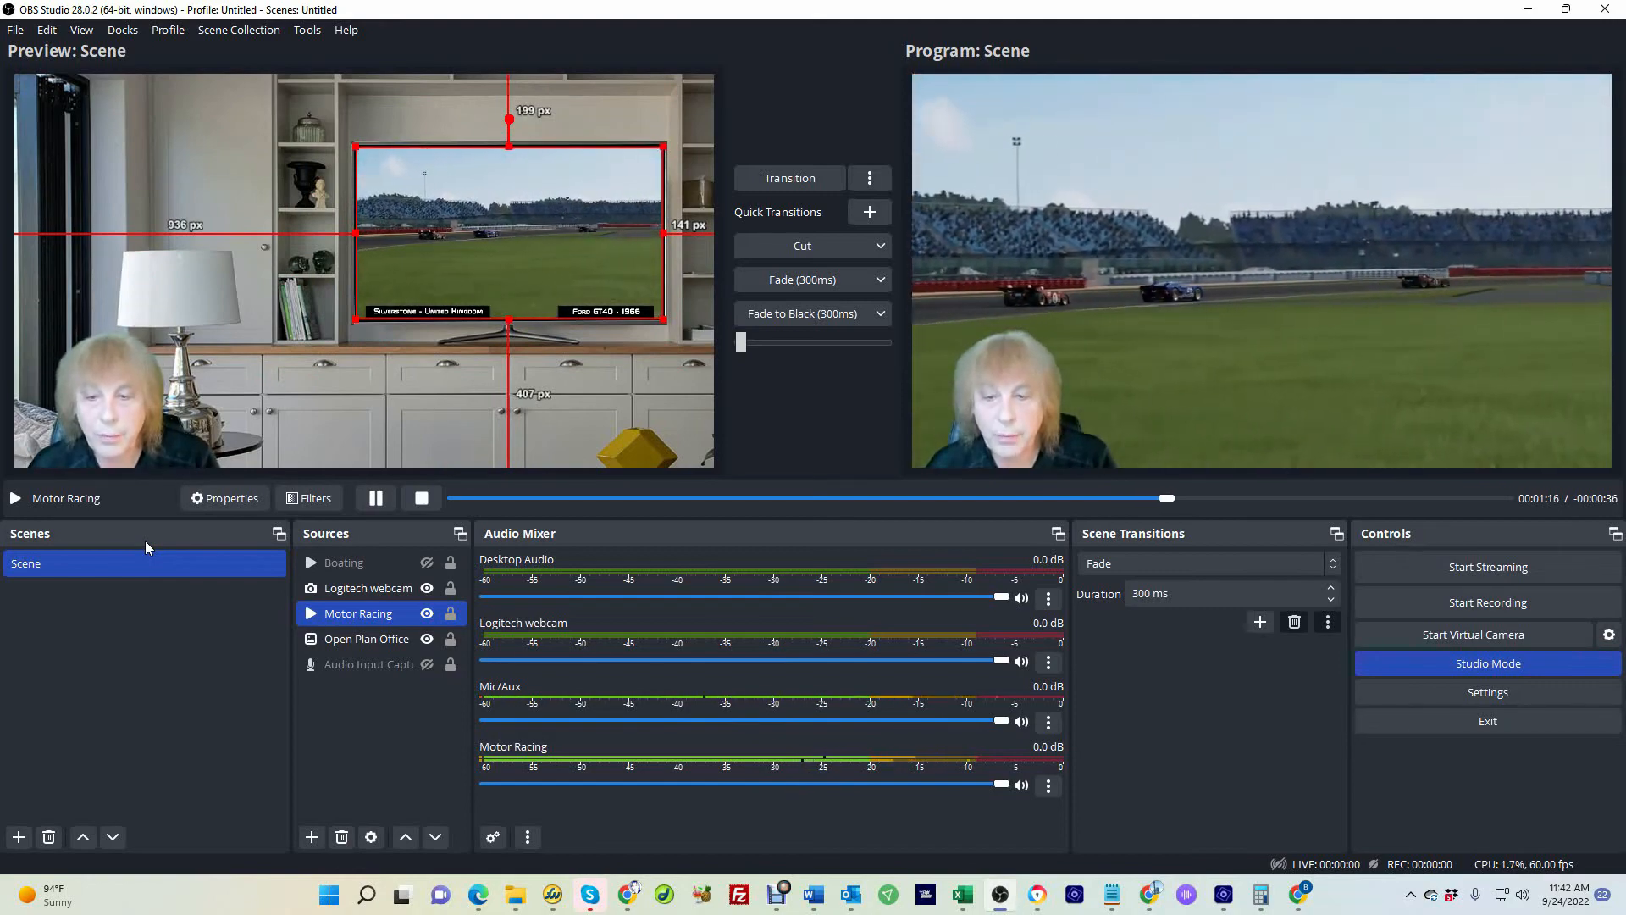
left_click(790, 178)
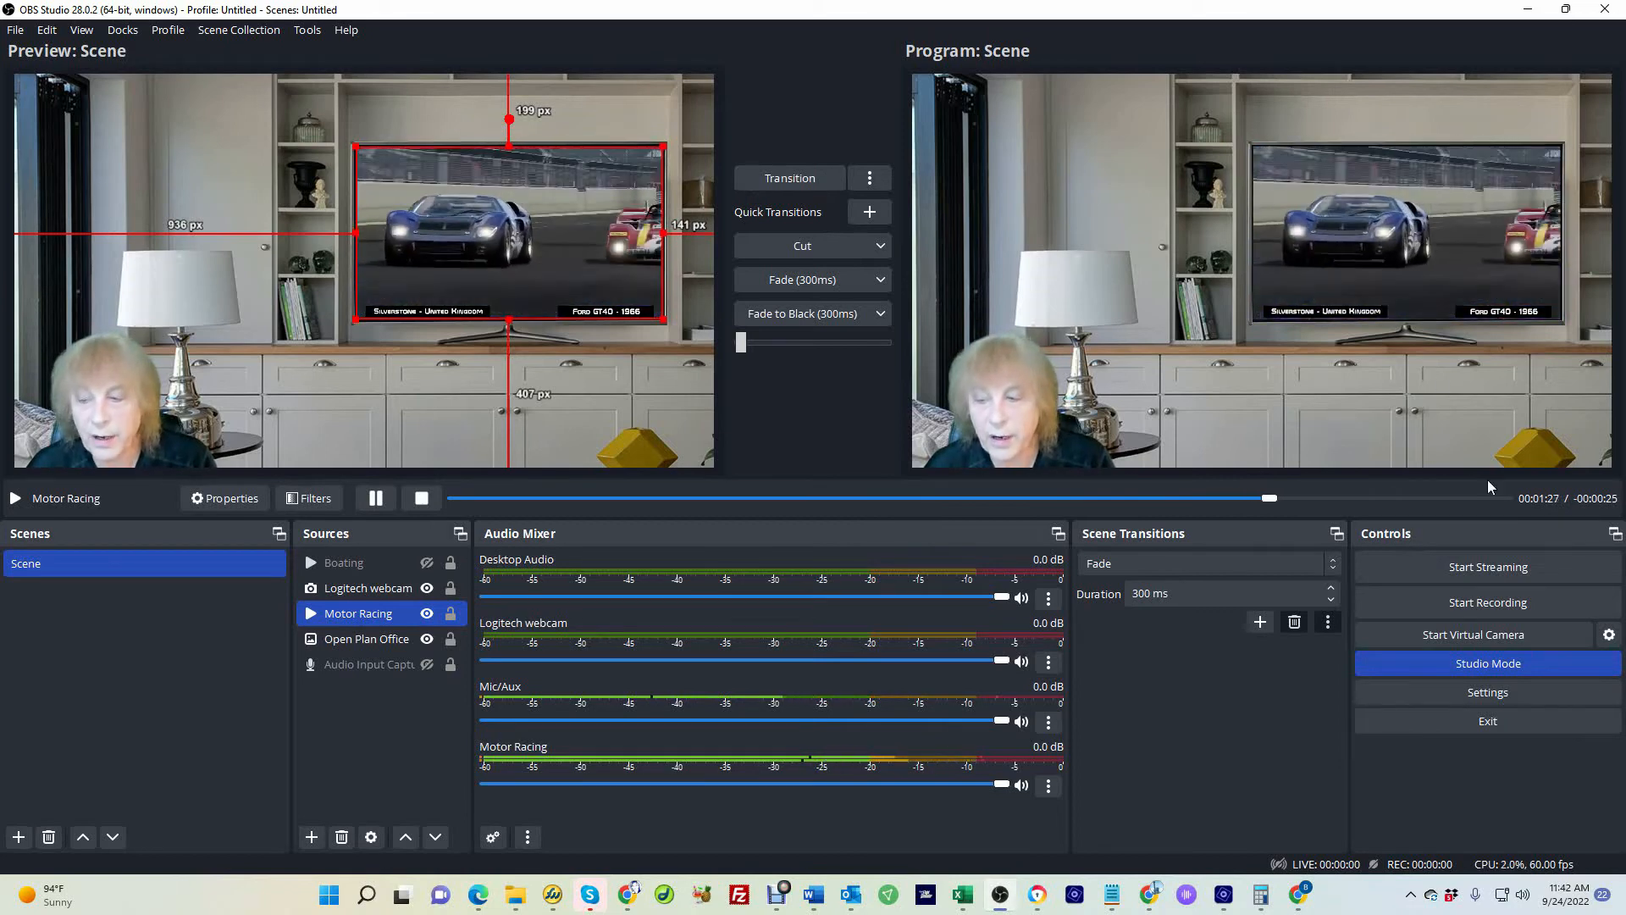
Exit Studio Mode and hide the Motor Racing source
left_click(1470, 661)
left_click(427, 614)
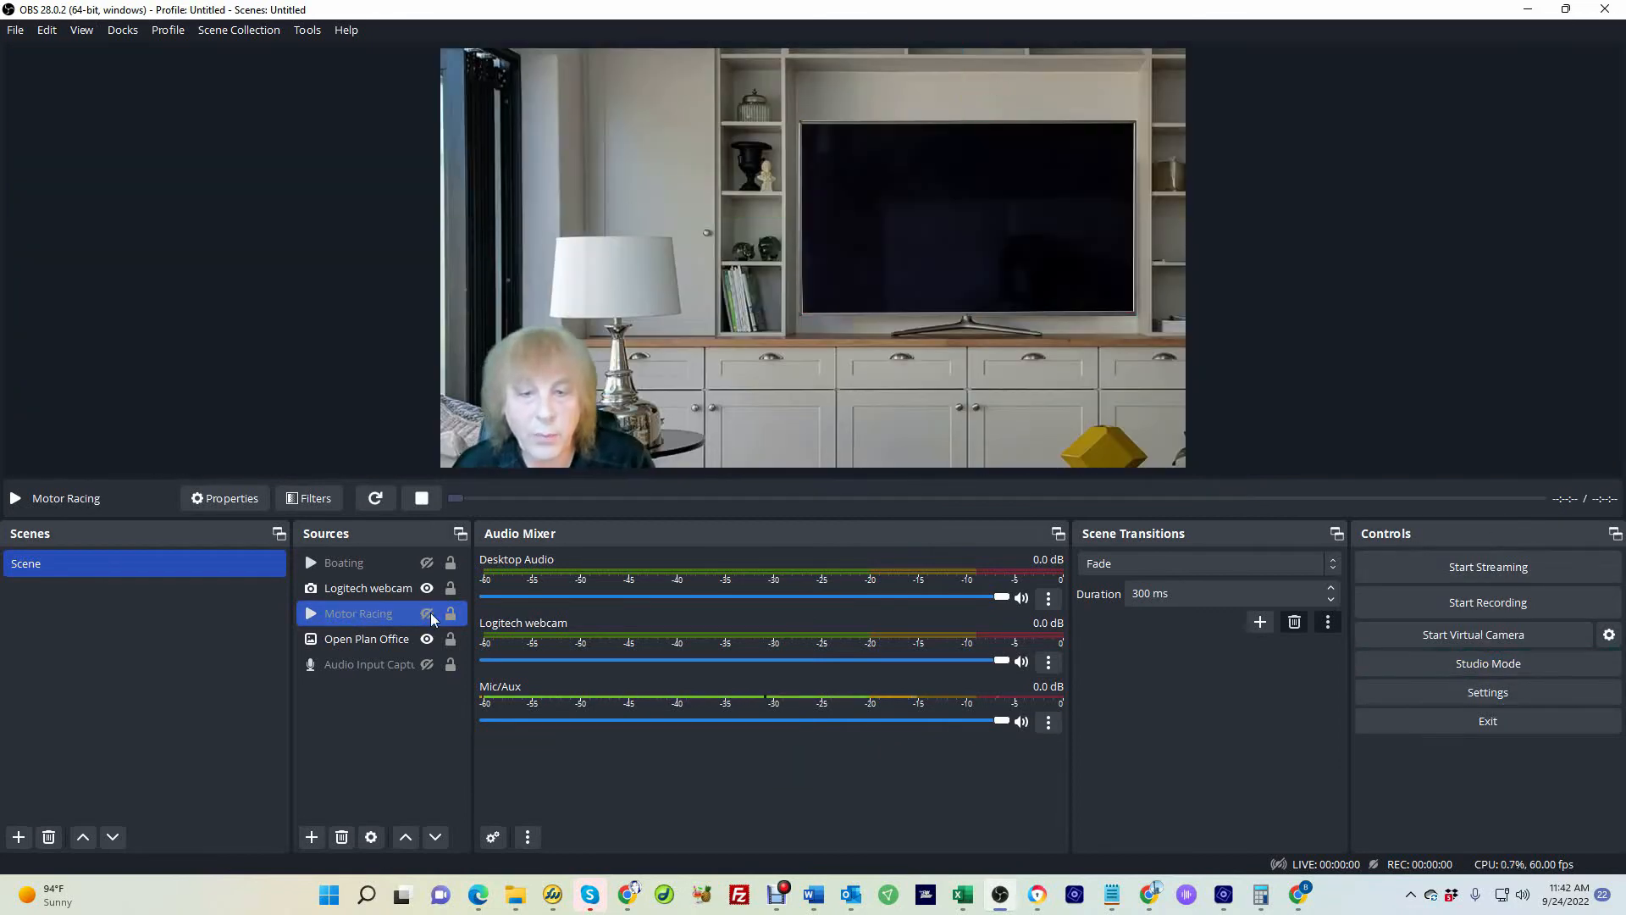
Add a new Browser source named "Browser Chrome"
left_click(303, 846)
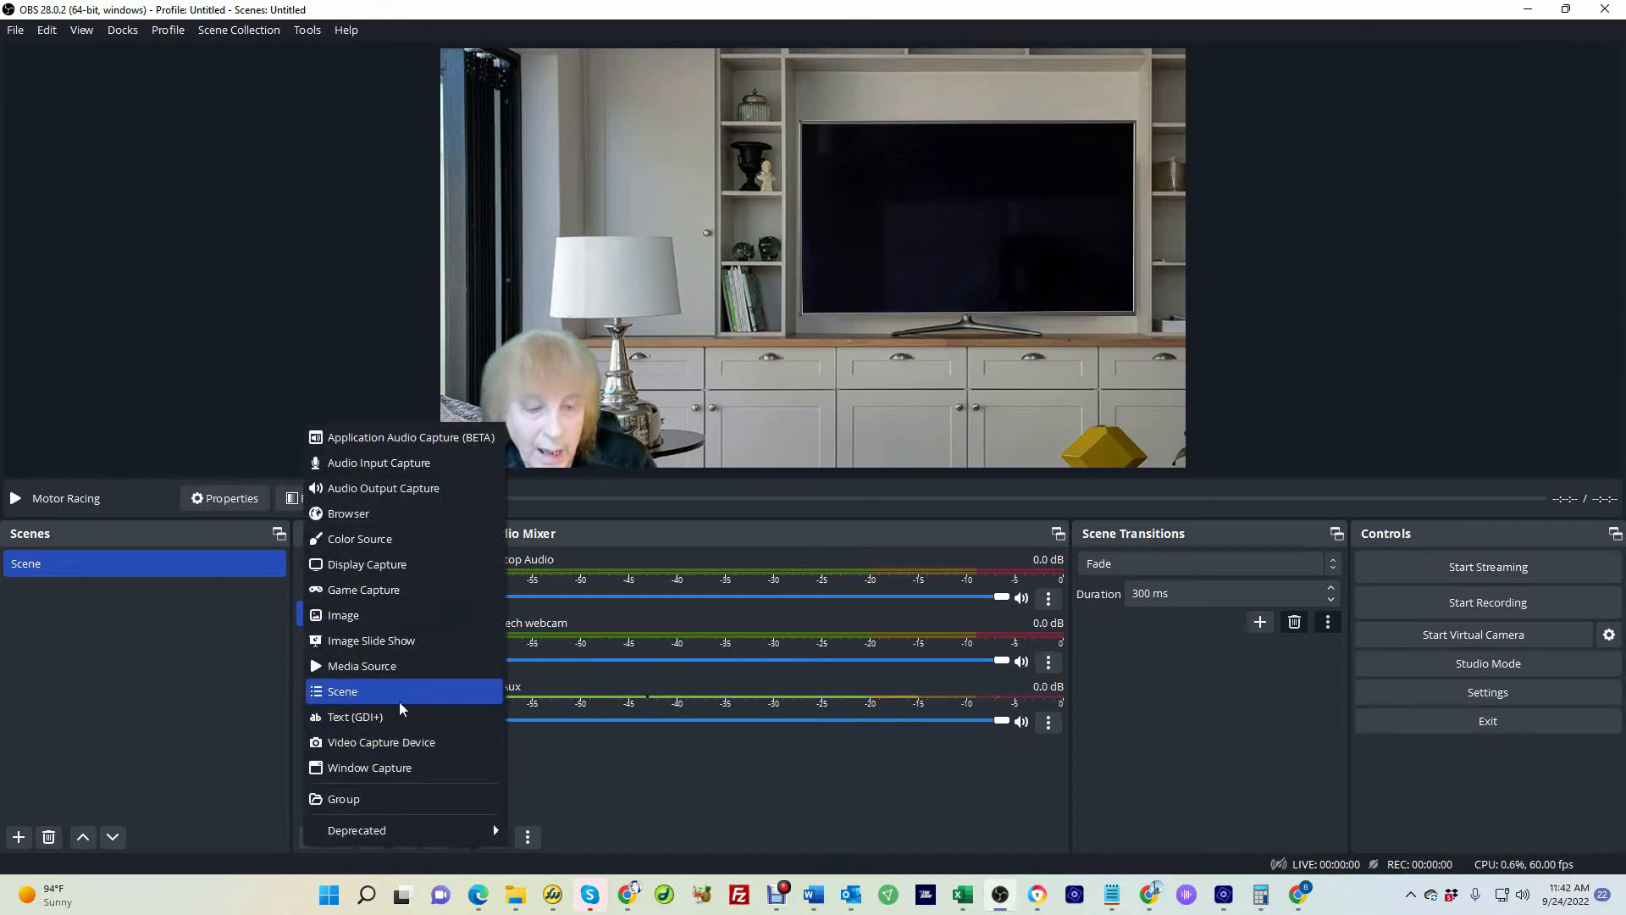
left_click(374, 515)
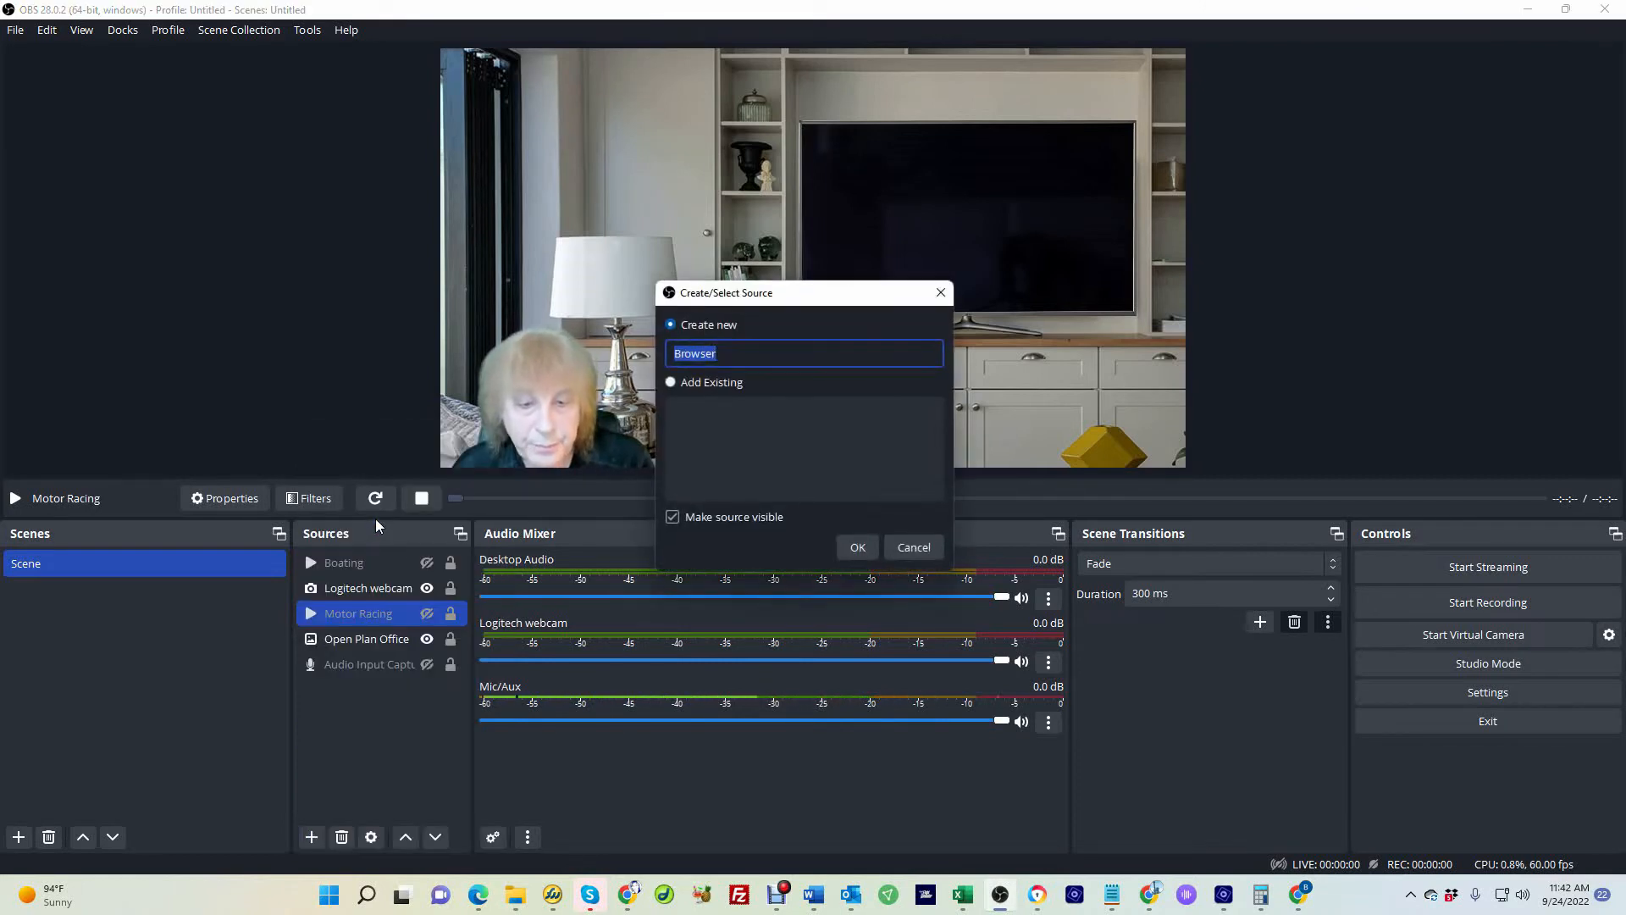
left_click(748, 353)
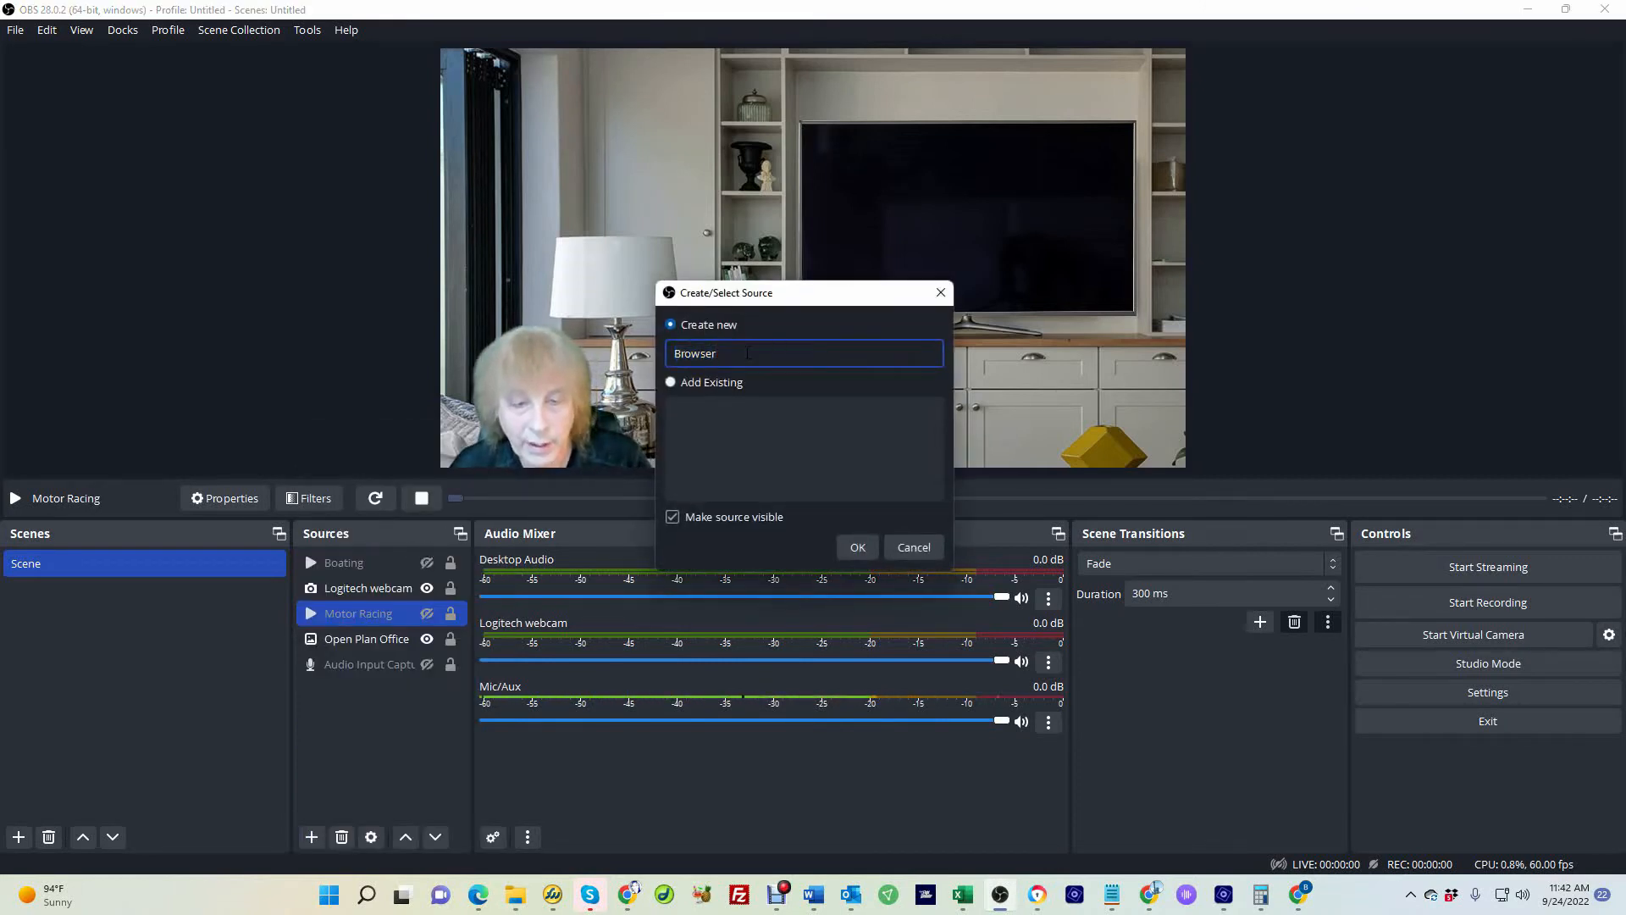
type("Chrorne")
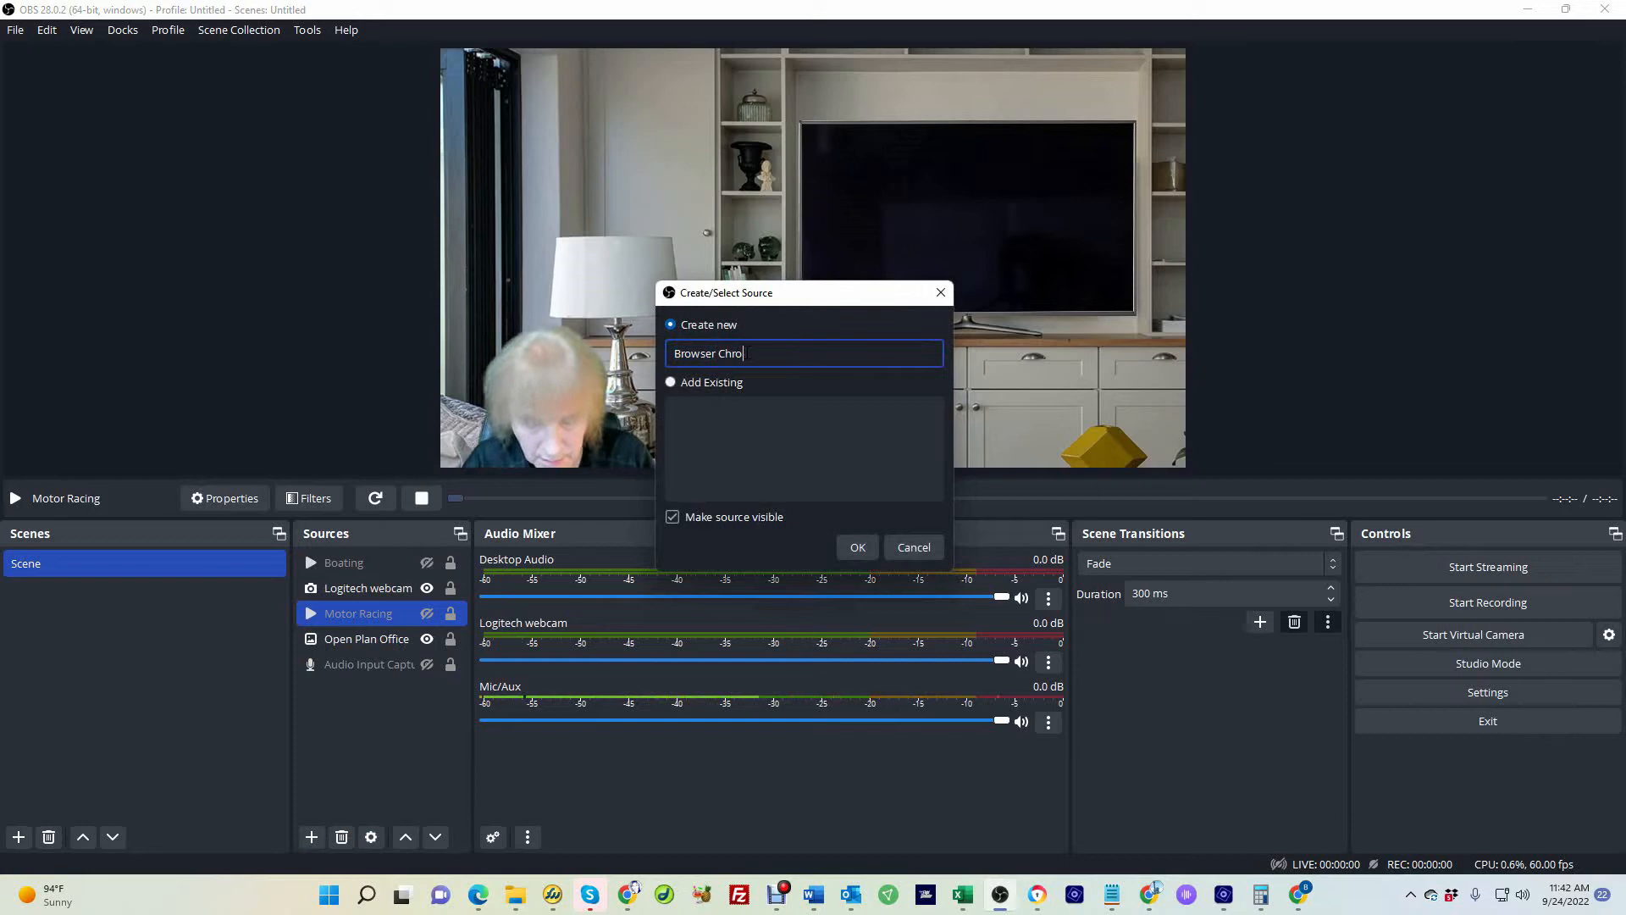
left_click(858, 546)
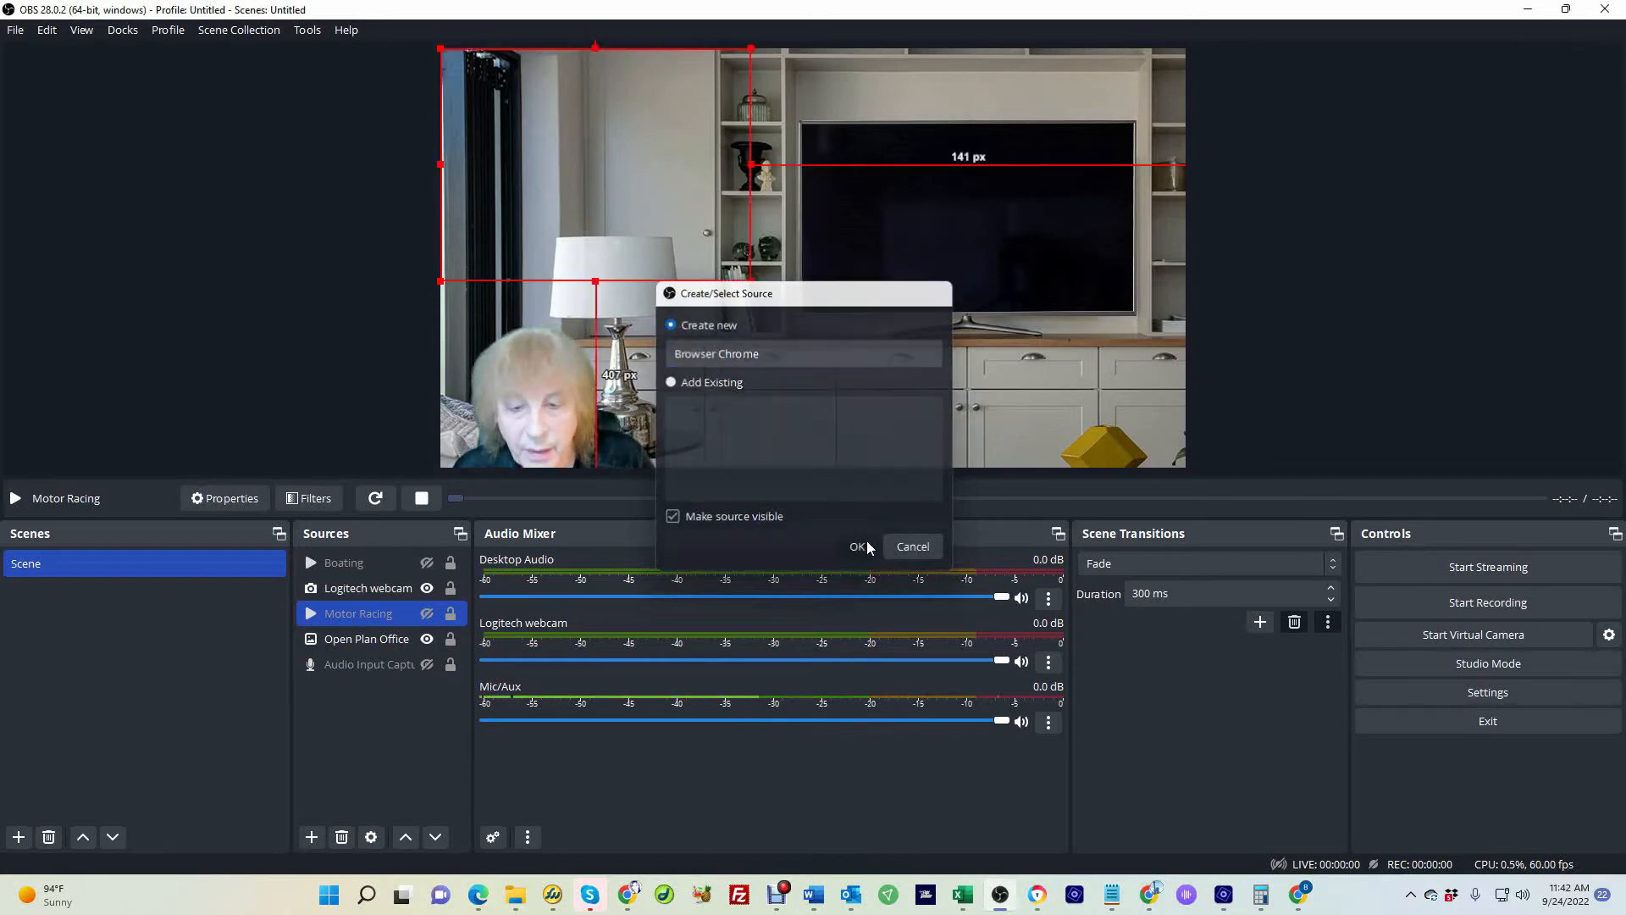
left_click_drag(820, 471, 625, 471)
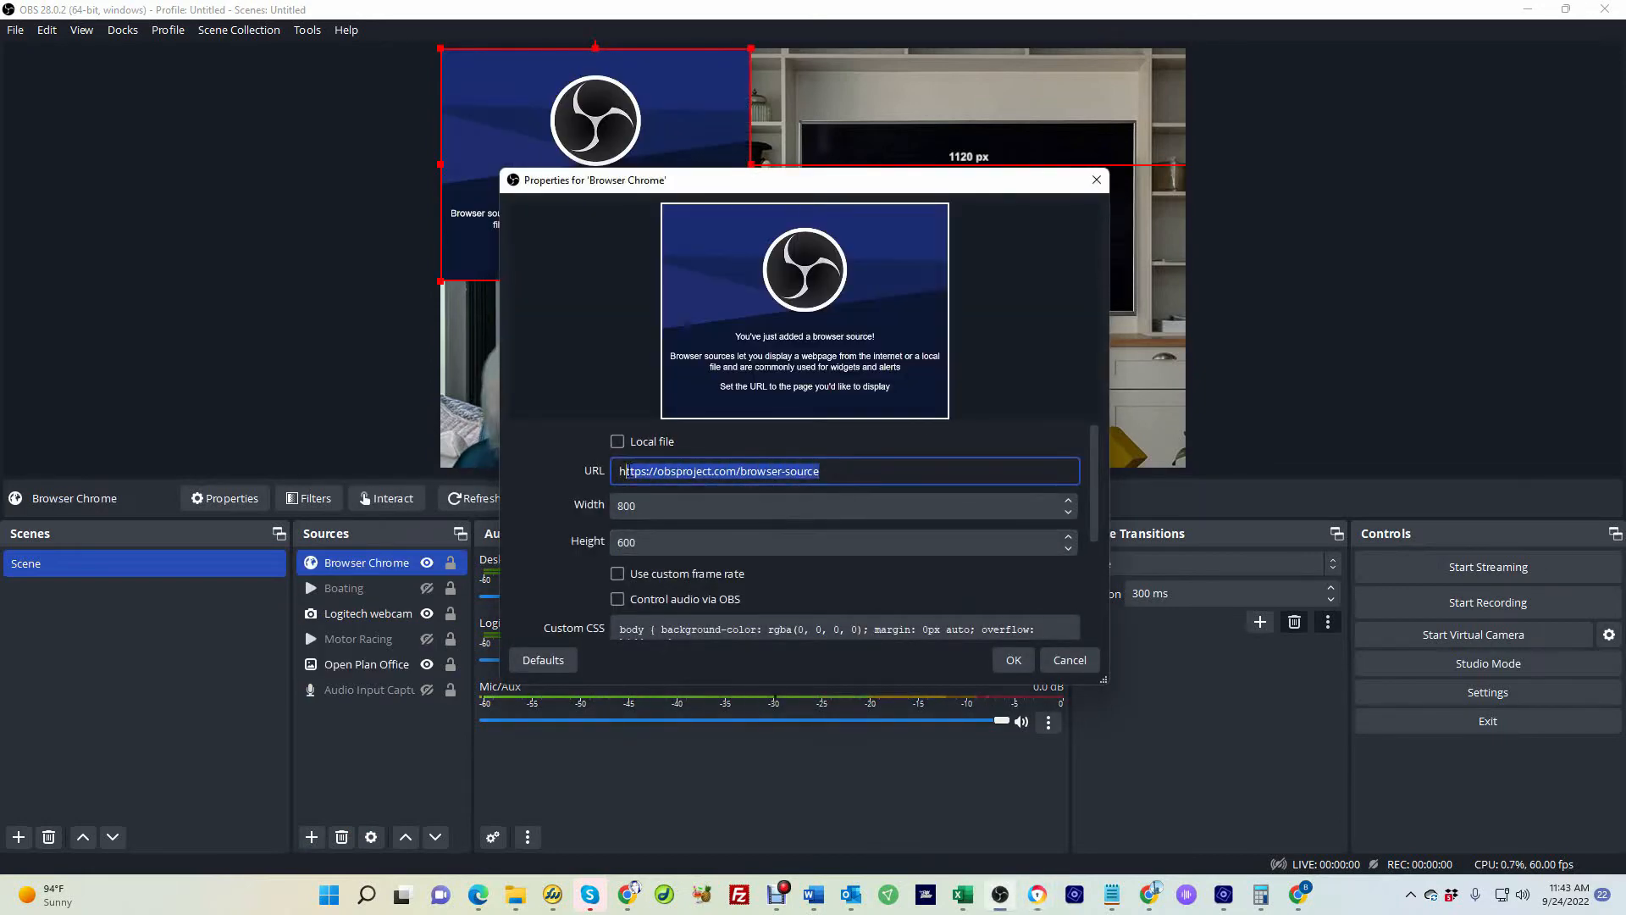
key("BackSpace")
type("ttps://bestbusinessconnections.com/")
left_click(649, 509)
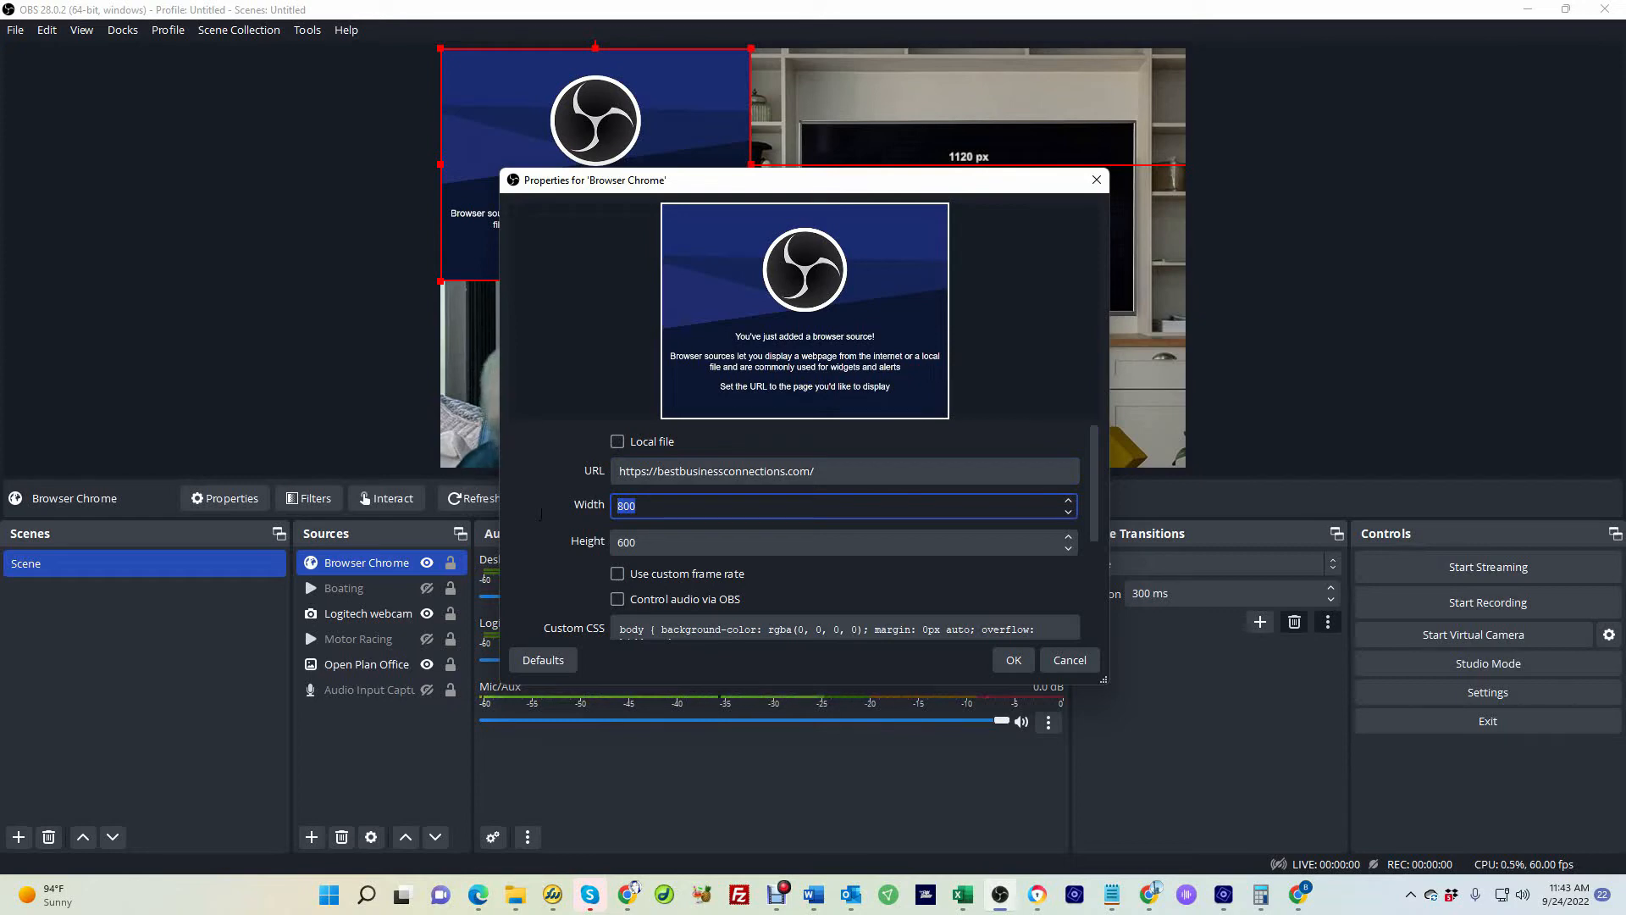
scroll(724, 551, "down", 2)
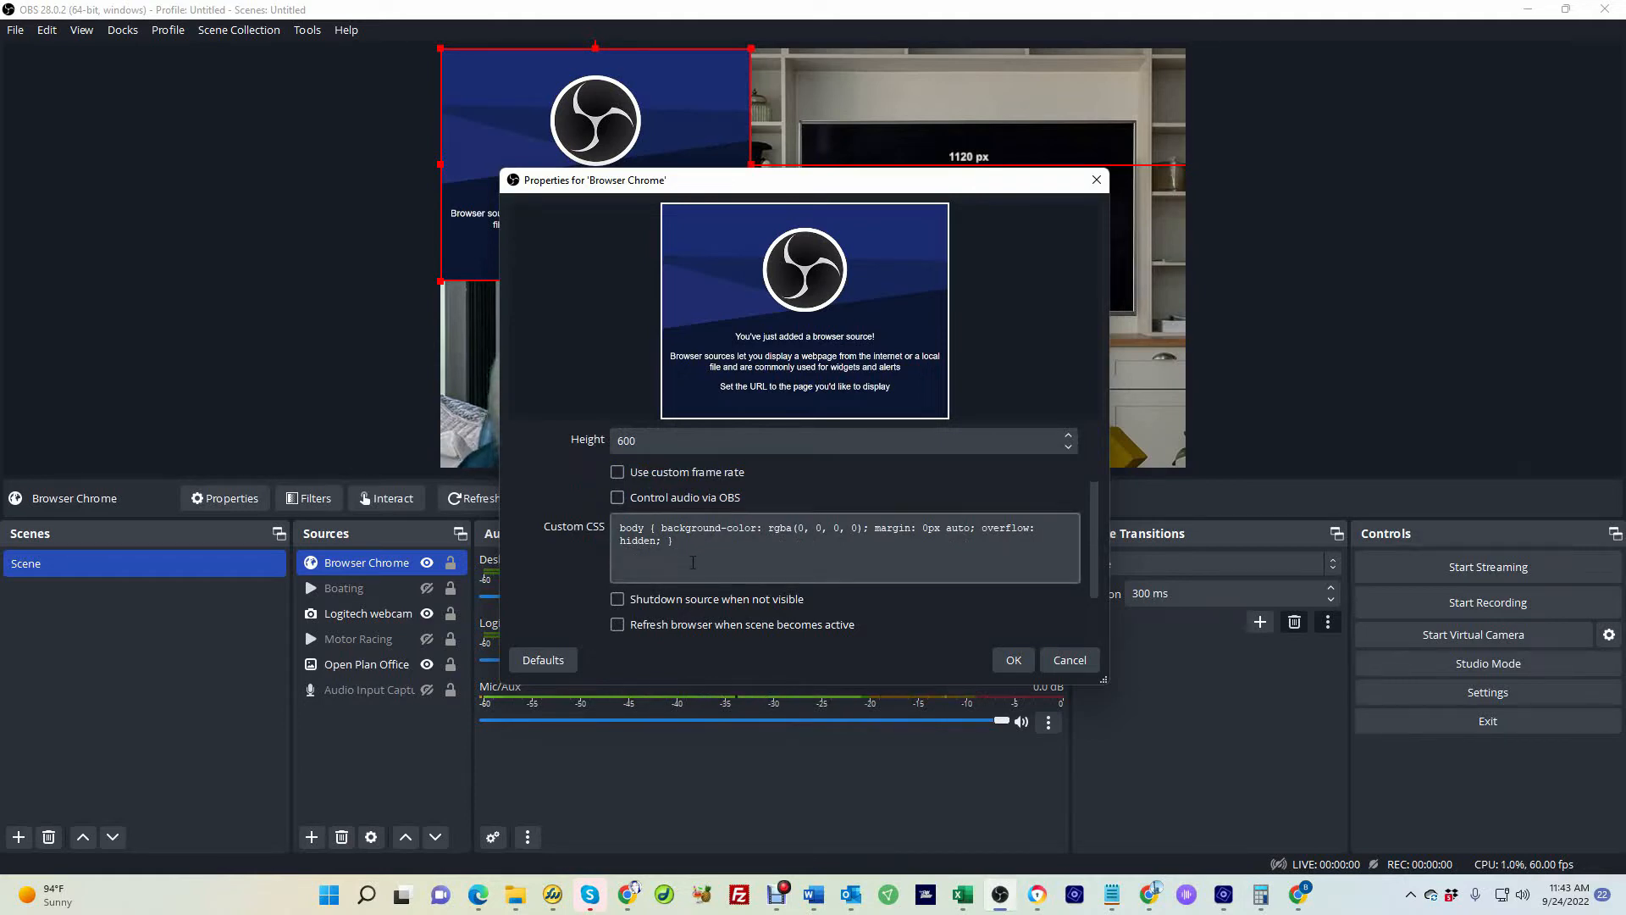
left_click_drag(693, 562, 593, 512)
key("Delete")
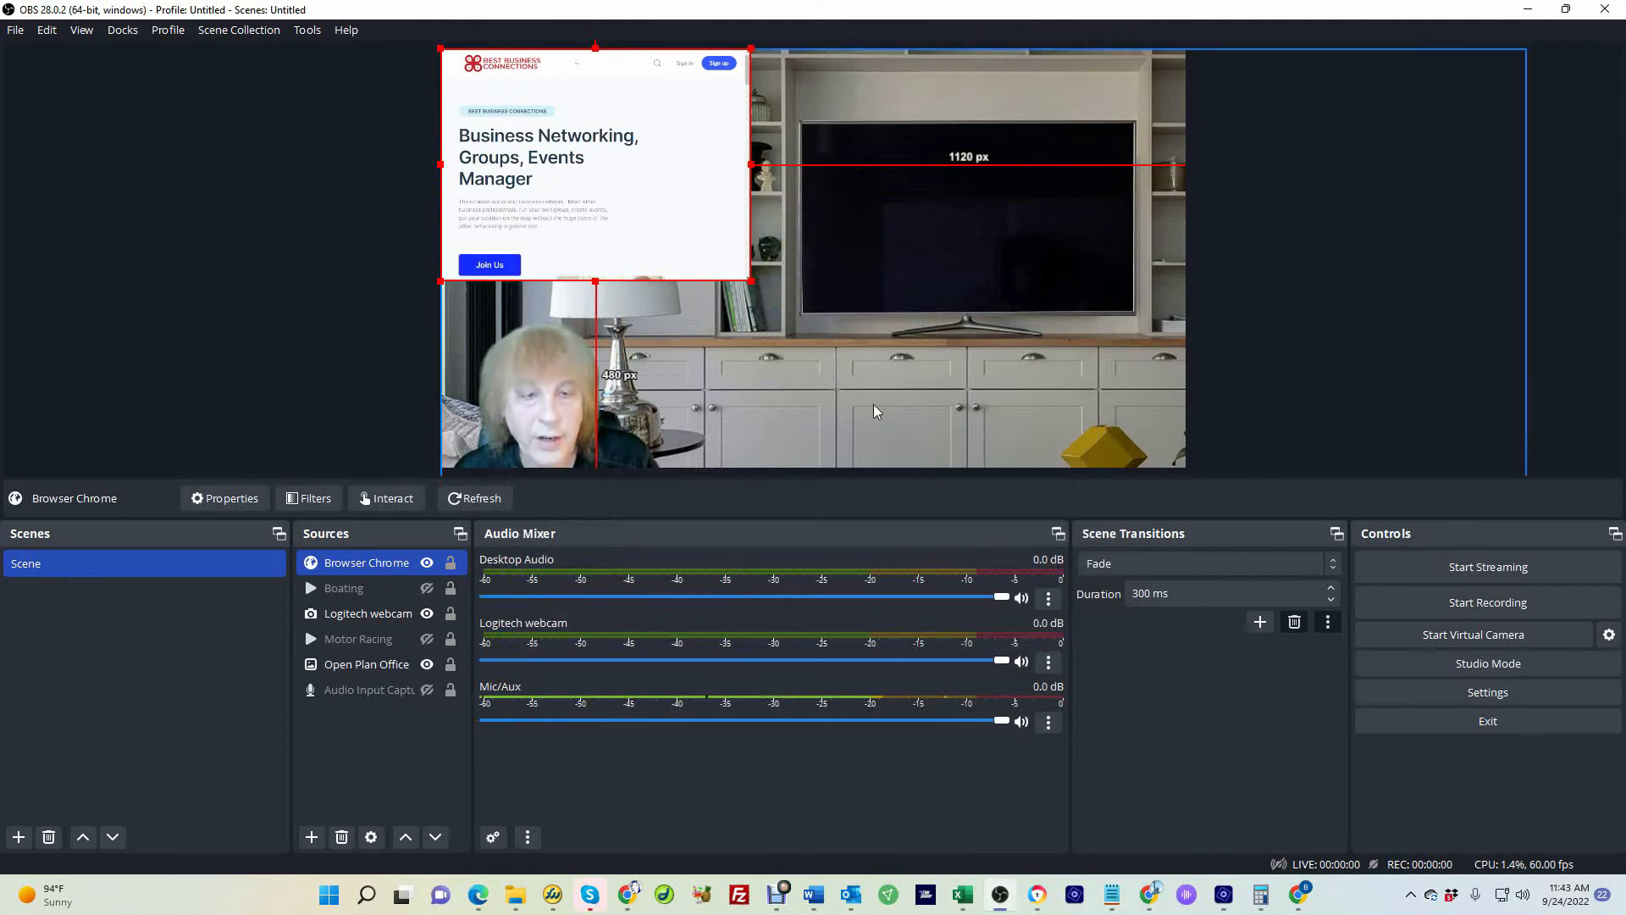
Resize the website and position it in the upper middle of the canvas, over the TV area
left_click_drag(750, 280, 1006, 394)
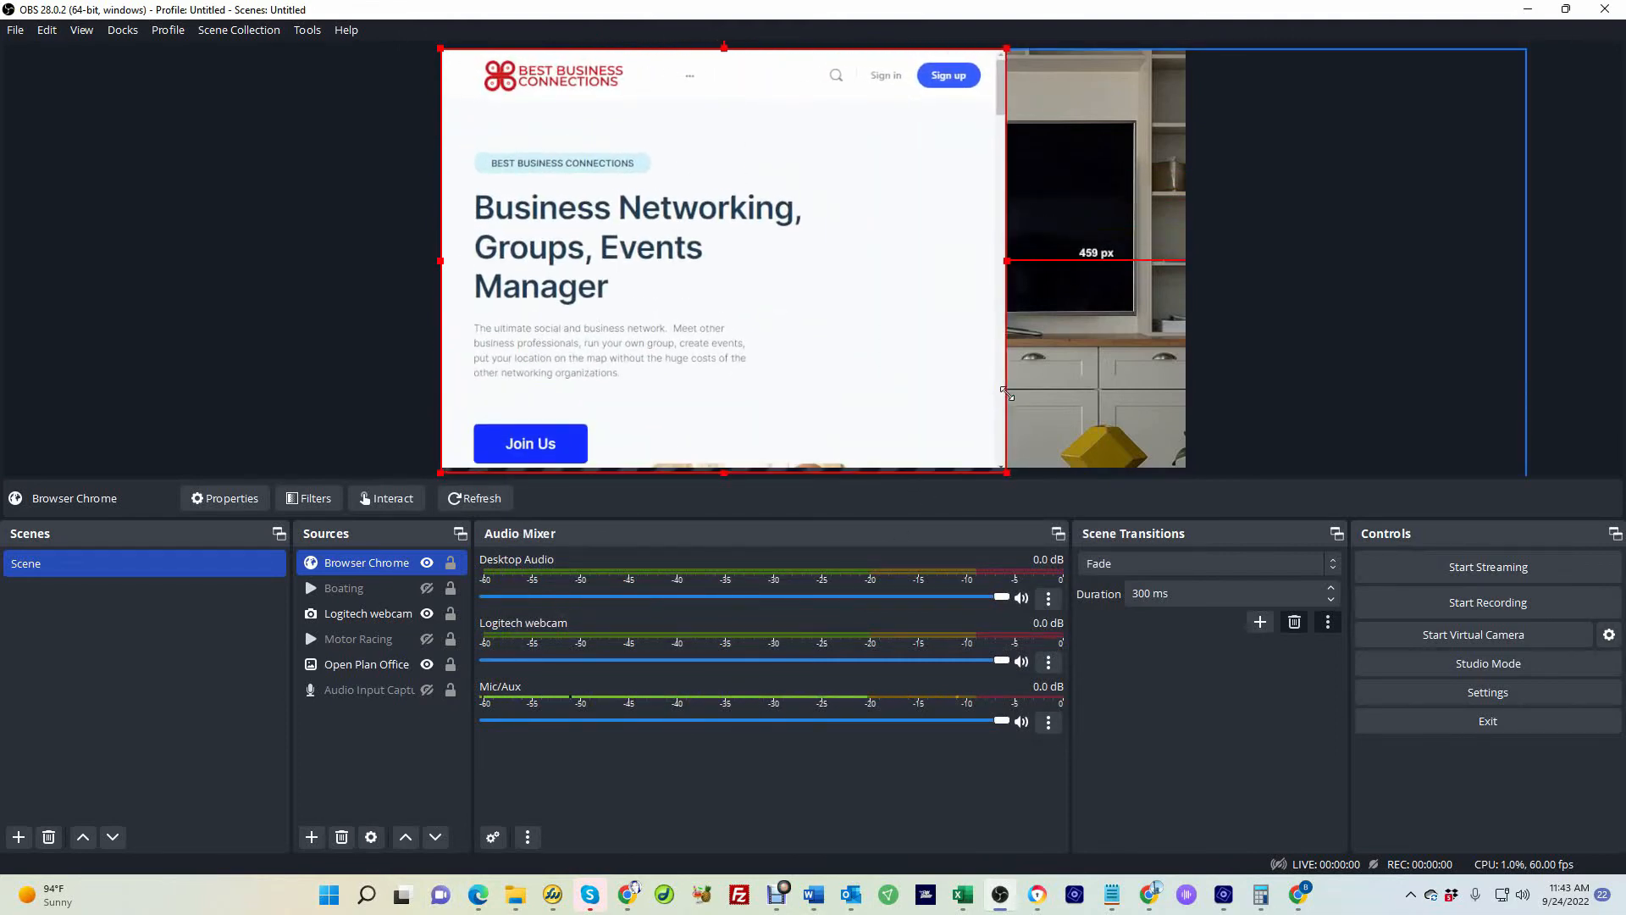
left_click_drag(700, 246, 753, 246)
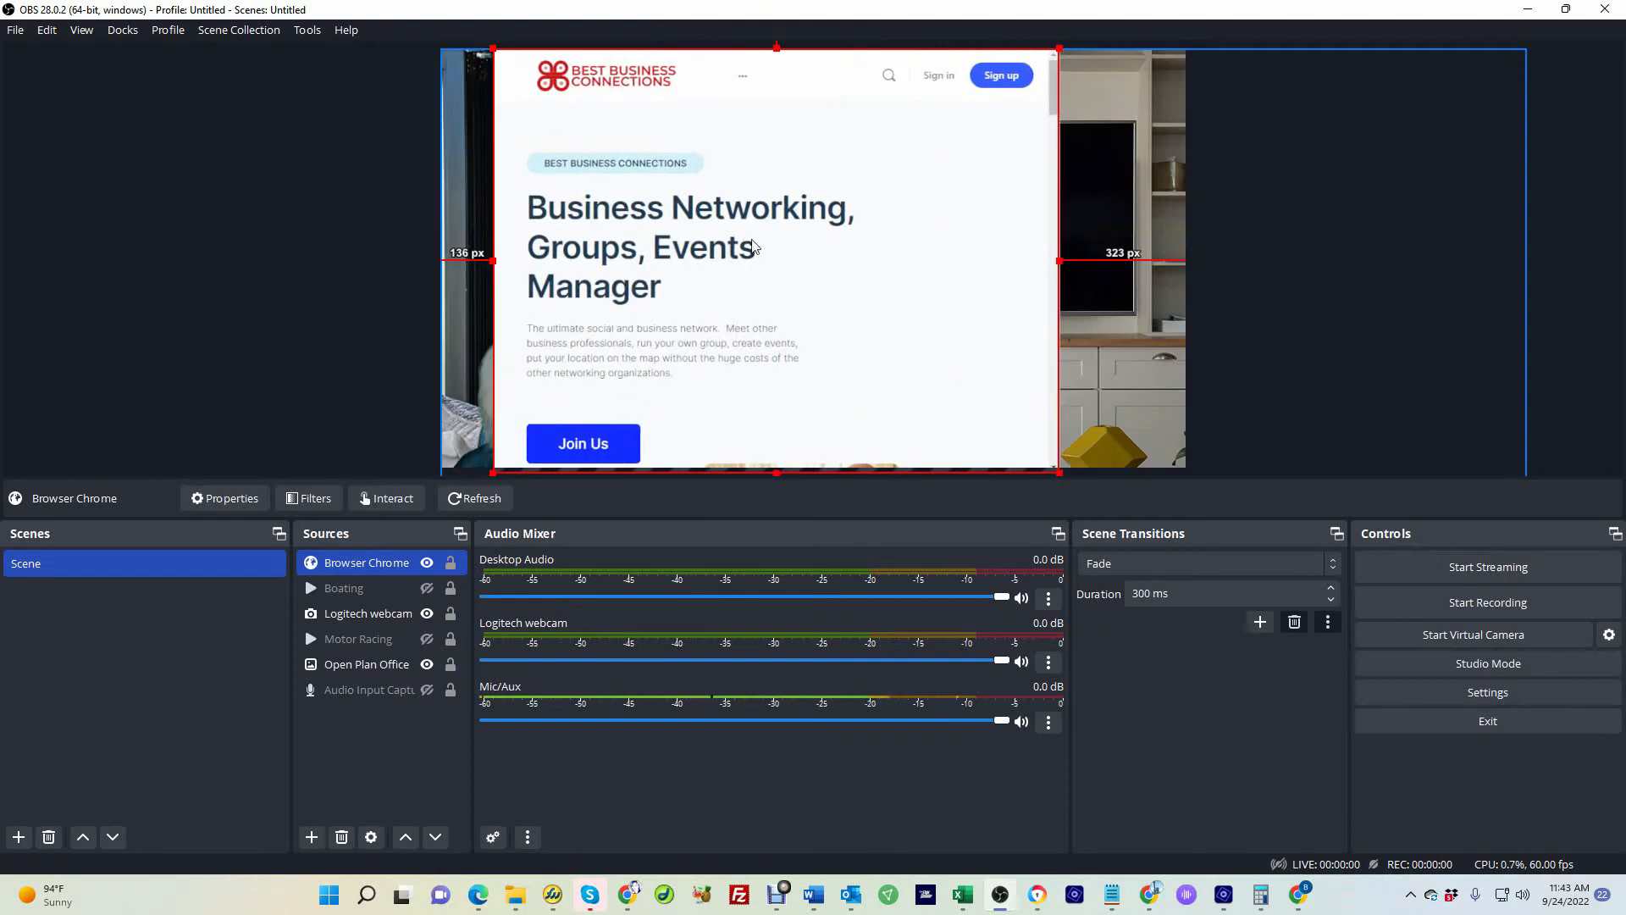
left_click(988, 82)
left_click(976, 81)
left_click_drag(1056, 472, 895, 349)
left_click_drag(642, 225, 766, 258)
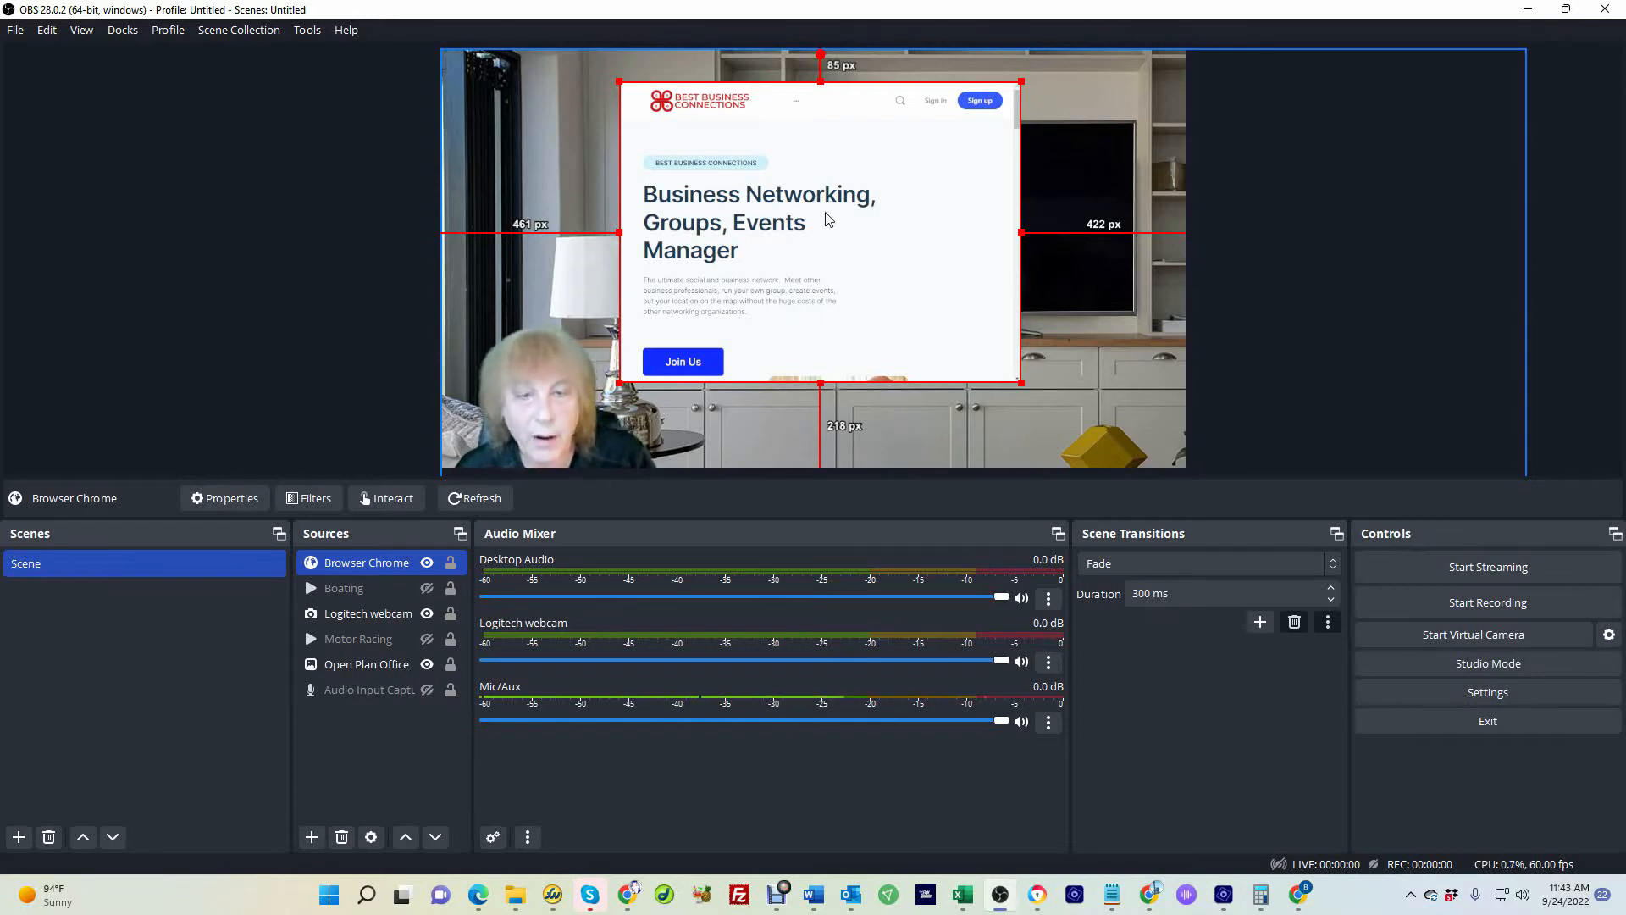
mouse_move(828, 219)
left_mouse_down()
mouse_move(753, 212)
mouse_move(824, 214)
left_mouse_up()
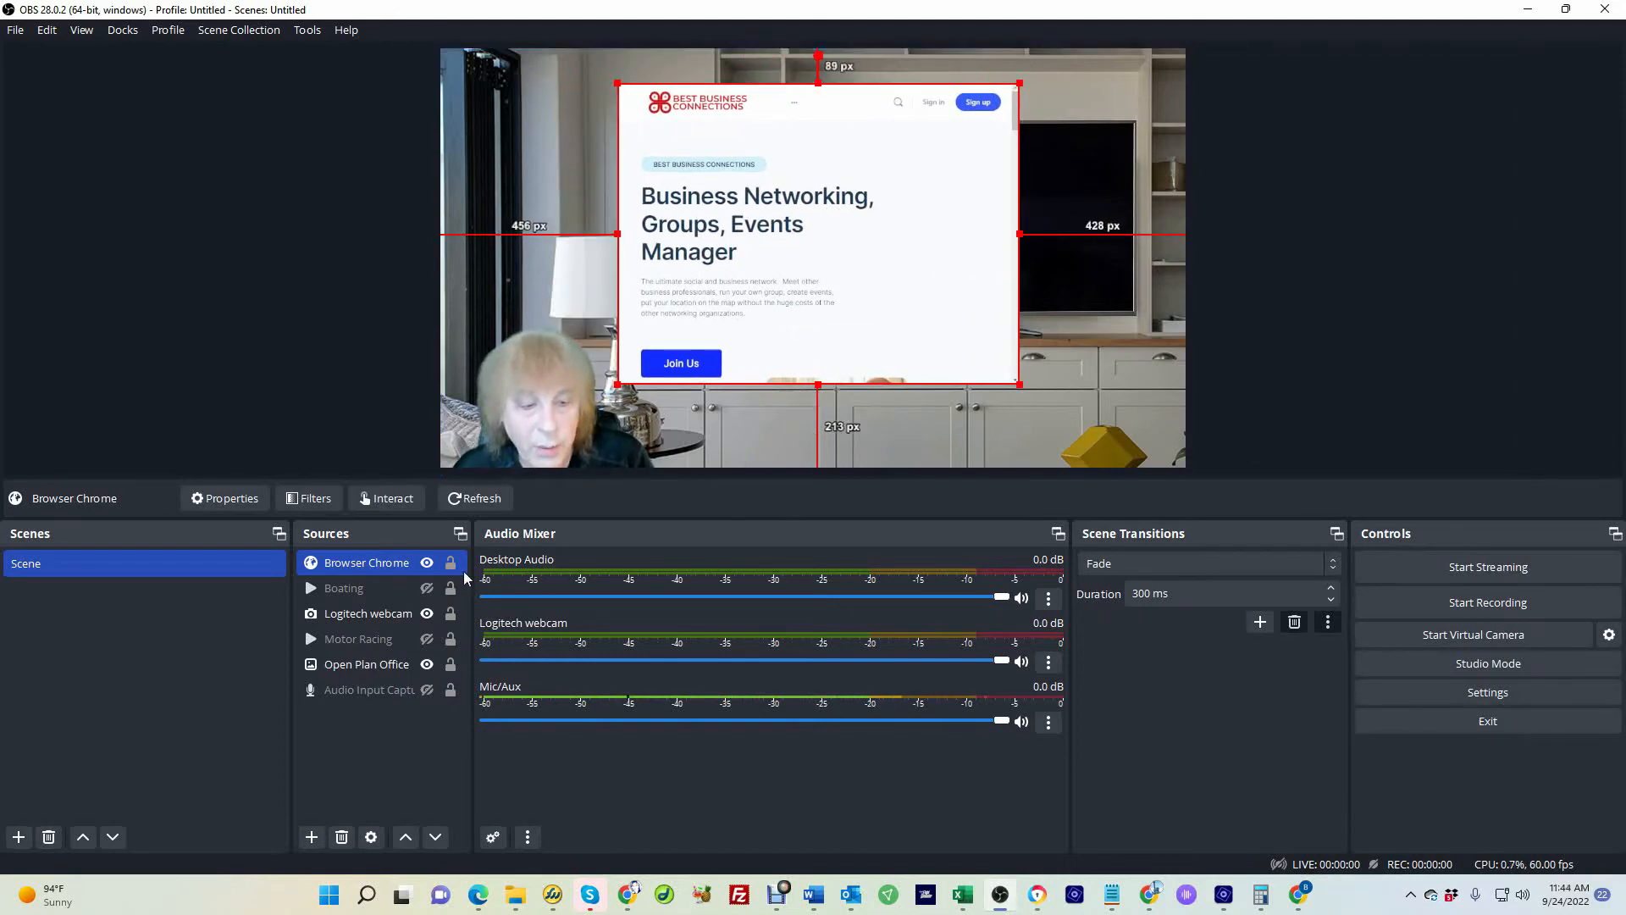
Open the Interact window for Browser Chrome and scroll through the website
right_click(371, 567)
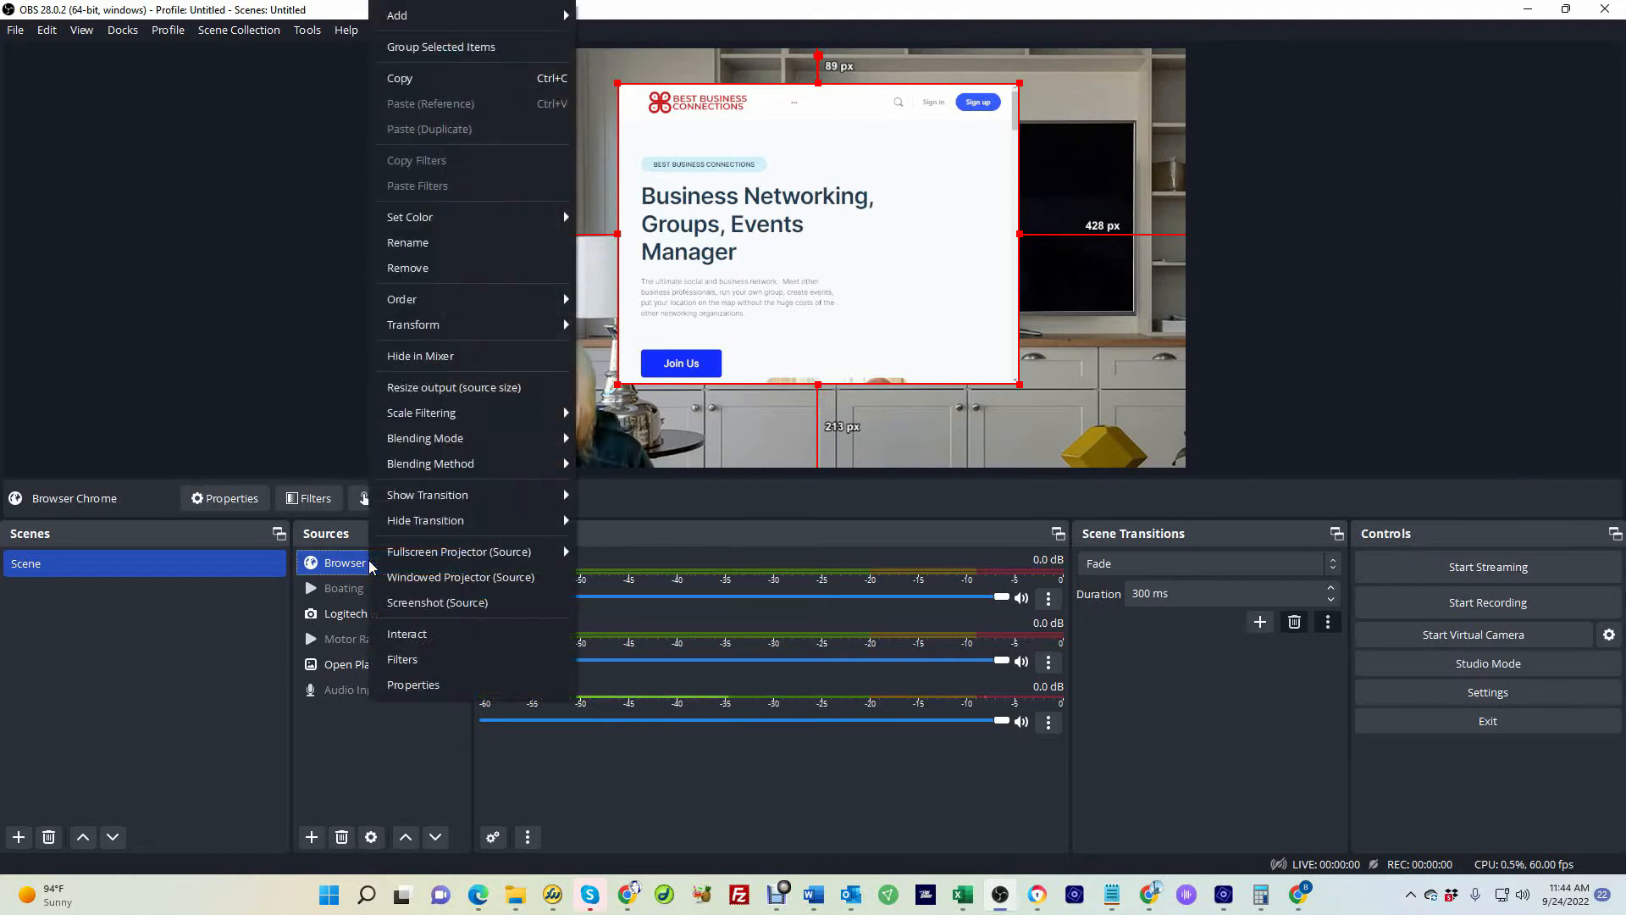
left_click(425, 630)
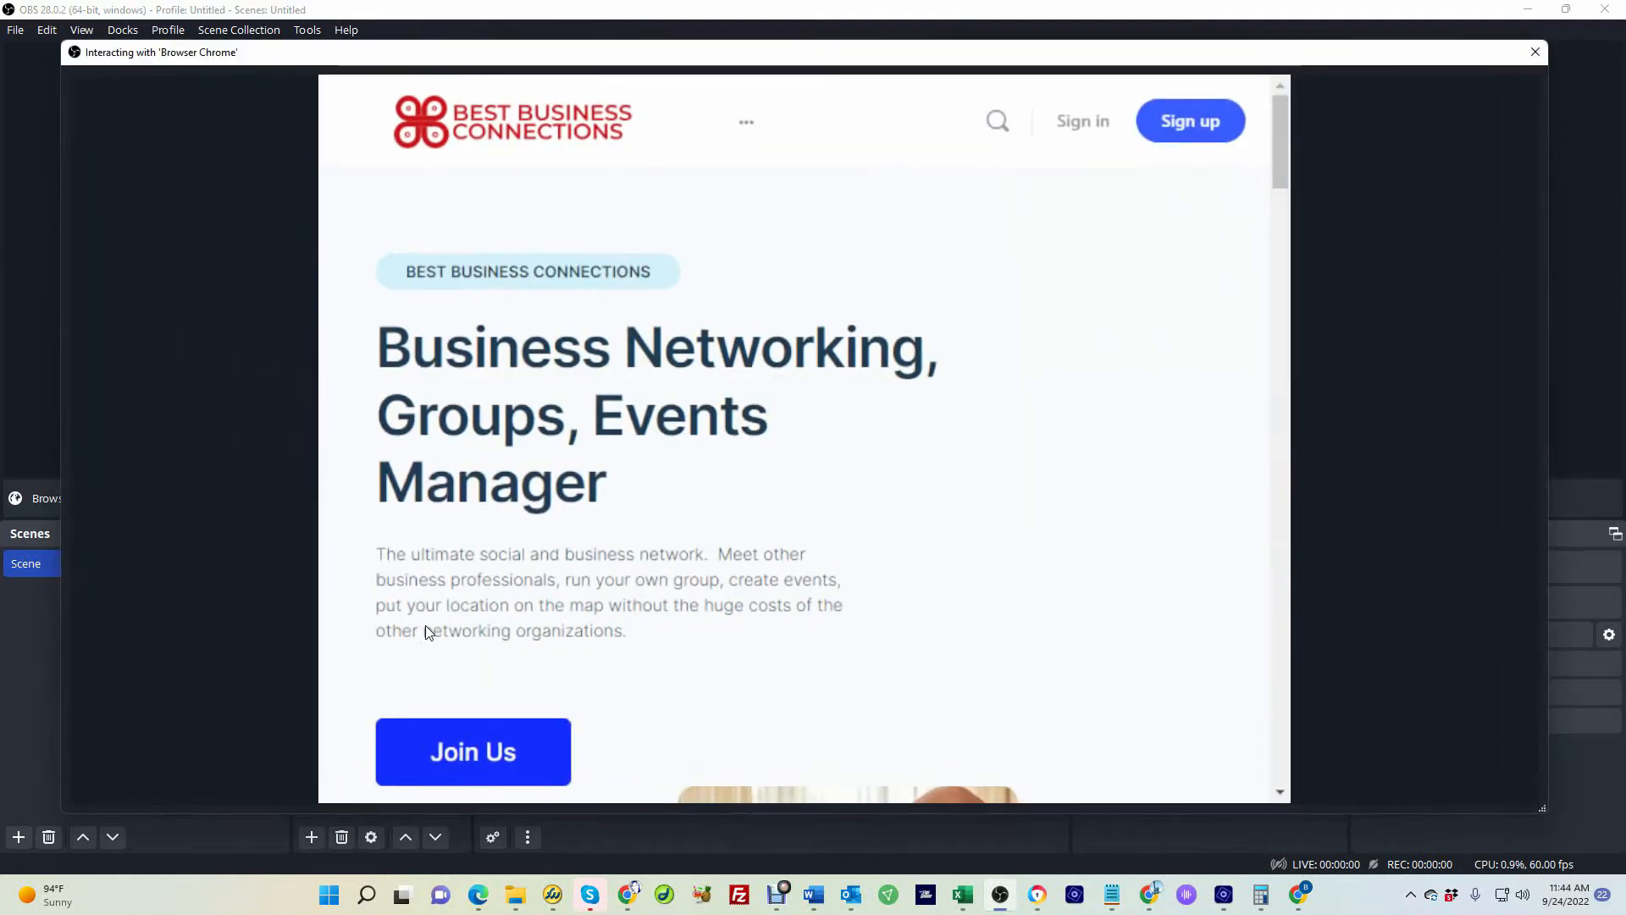
scroll(800, 521, "down", 4)
scroll(800, 521, "up", 4)
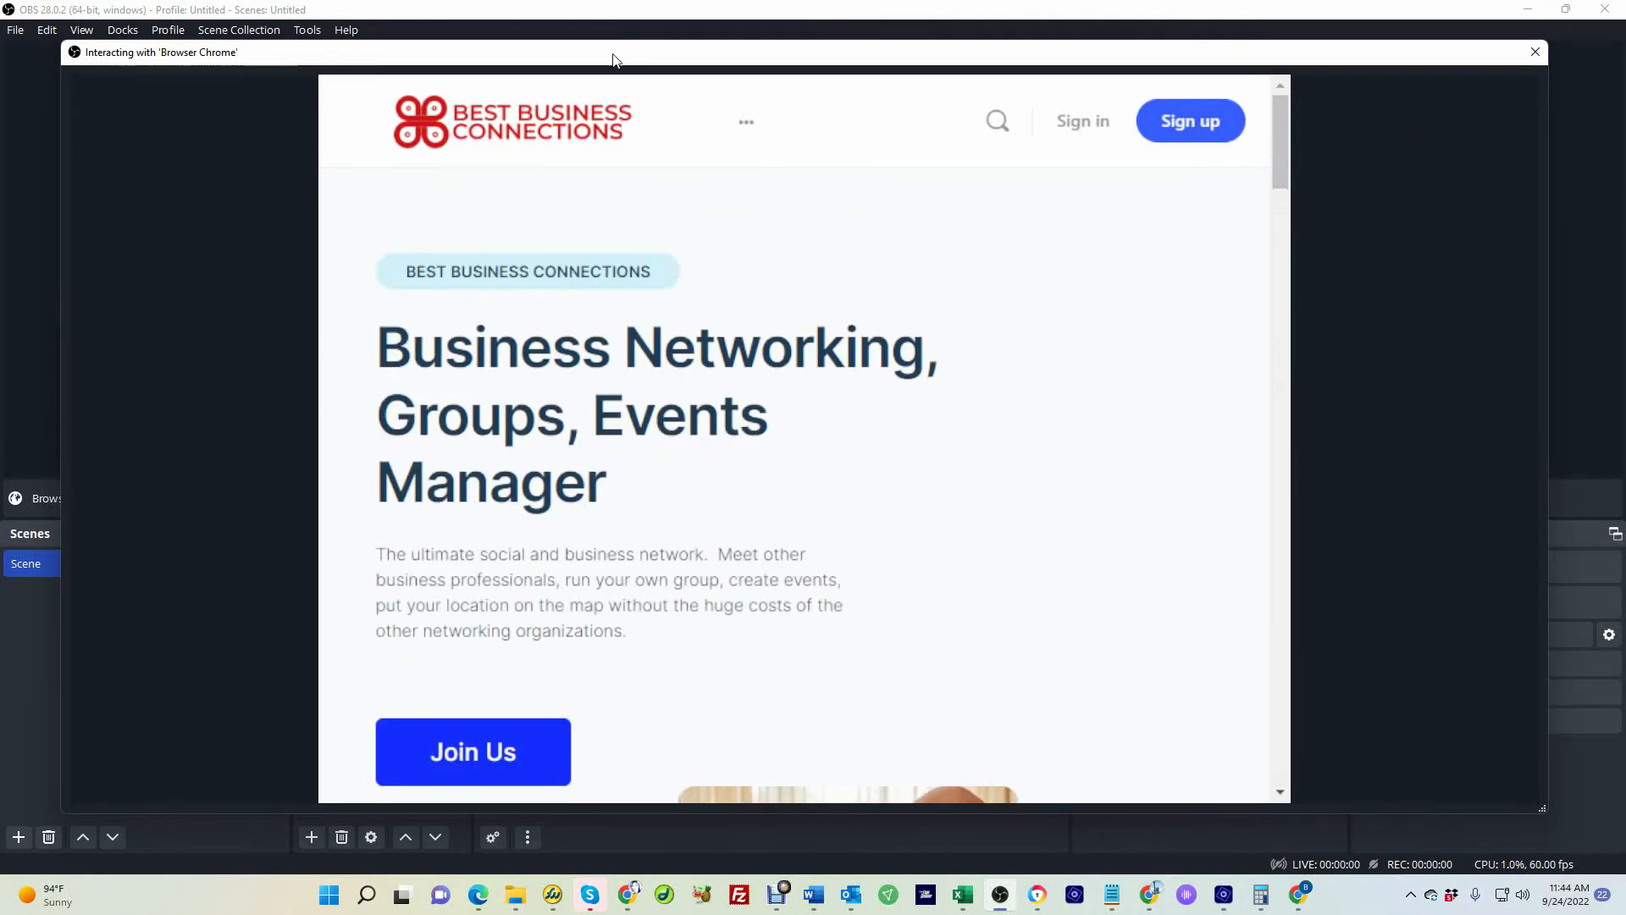
left_click_drag(609, 57, 1625, 762)
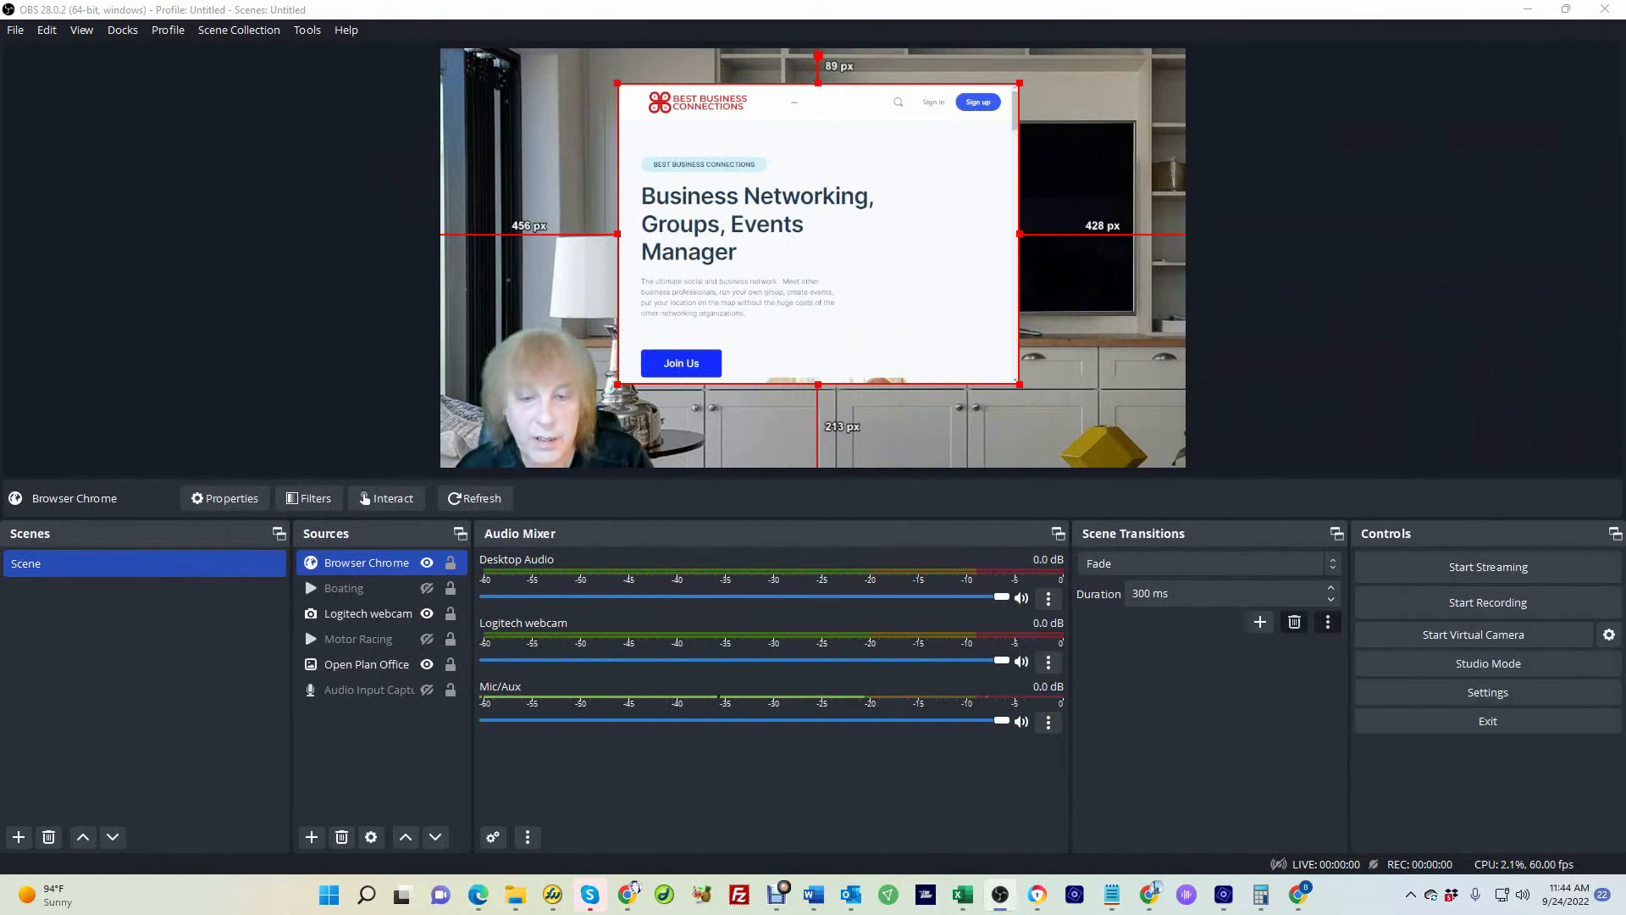
scroll(818, 234, "down", 2)
scroll(818, 234, "up", 2)
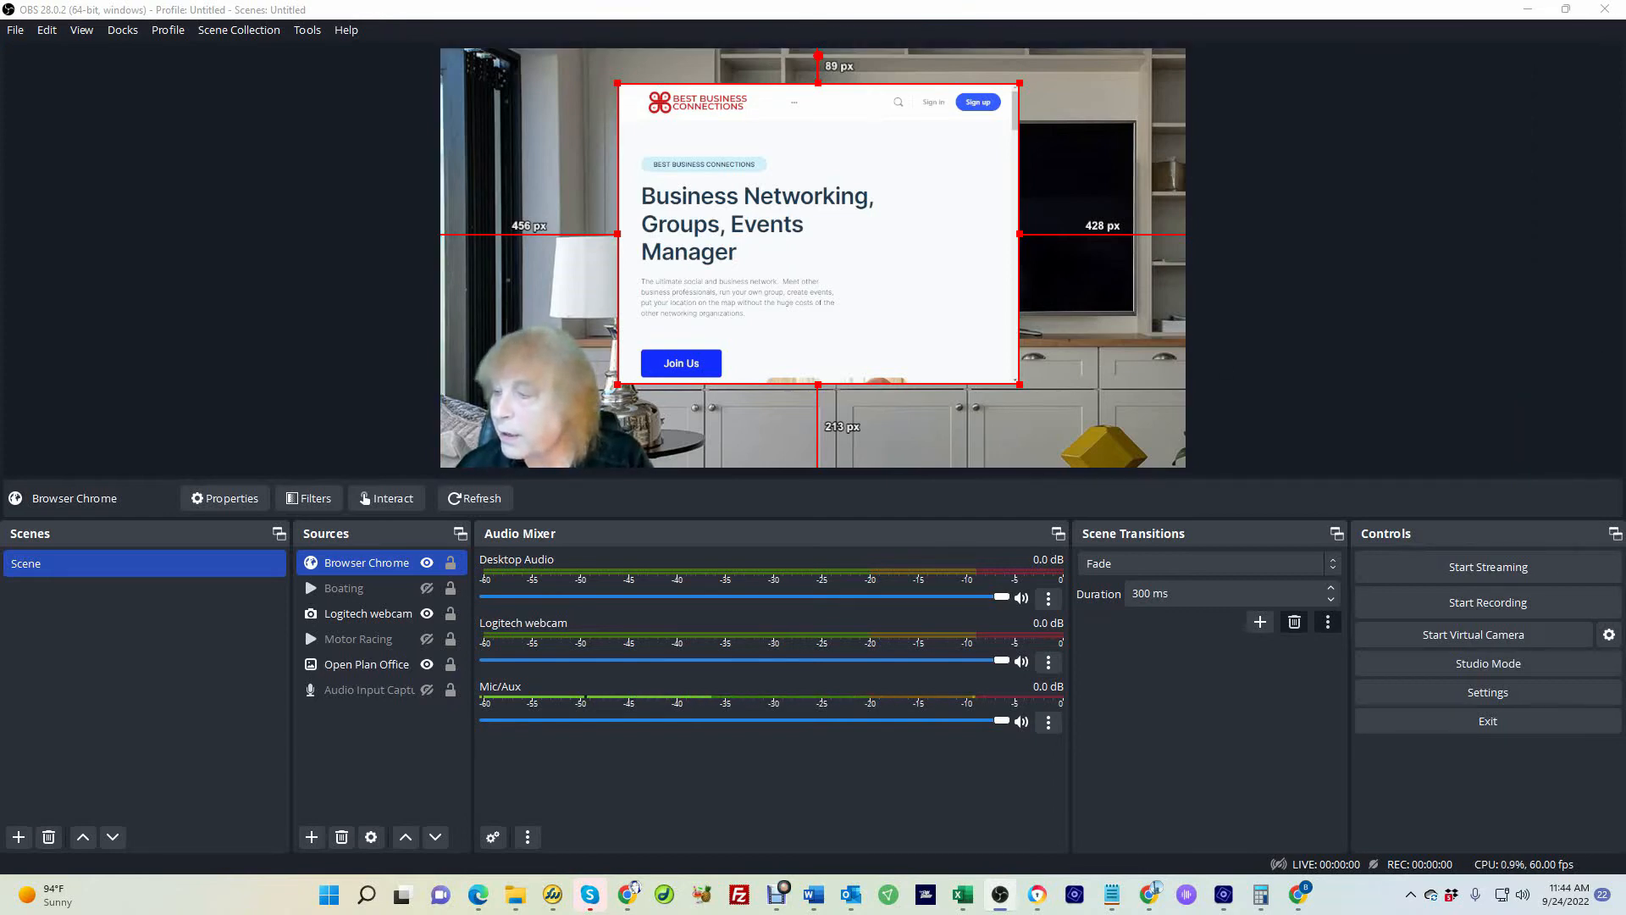
scroll(818, 234, "down", 2)
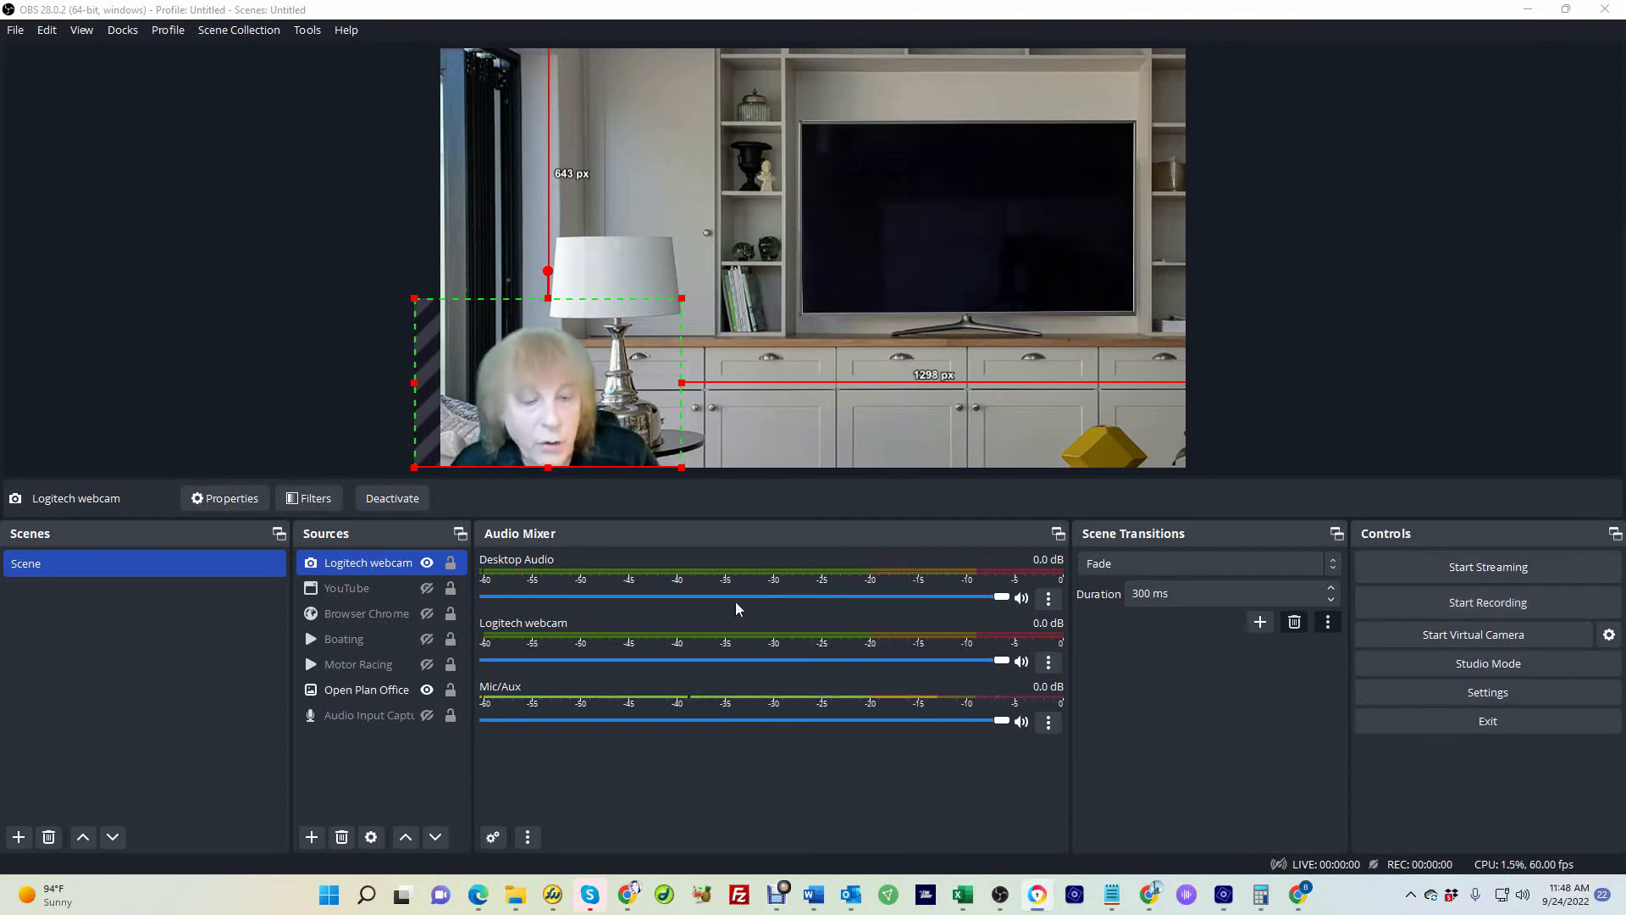
Make the Boating source visible and open Advanced Audio Properties to inspect Boating's audio monitoring option
left_click(427, 639)
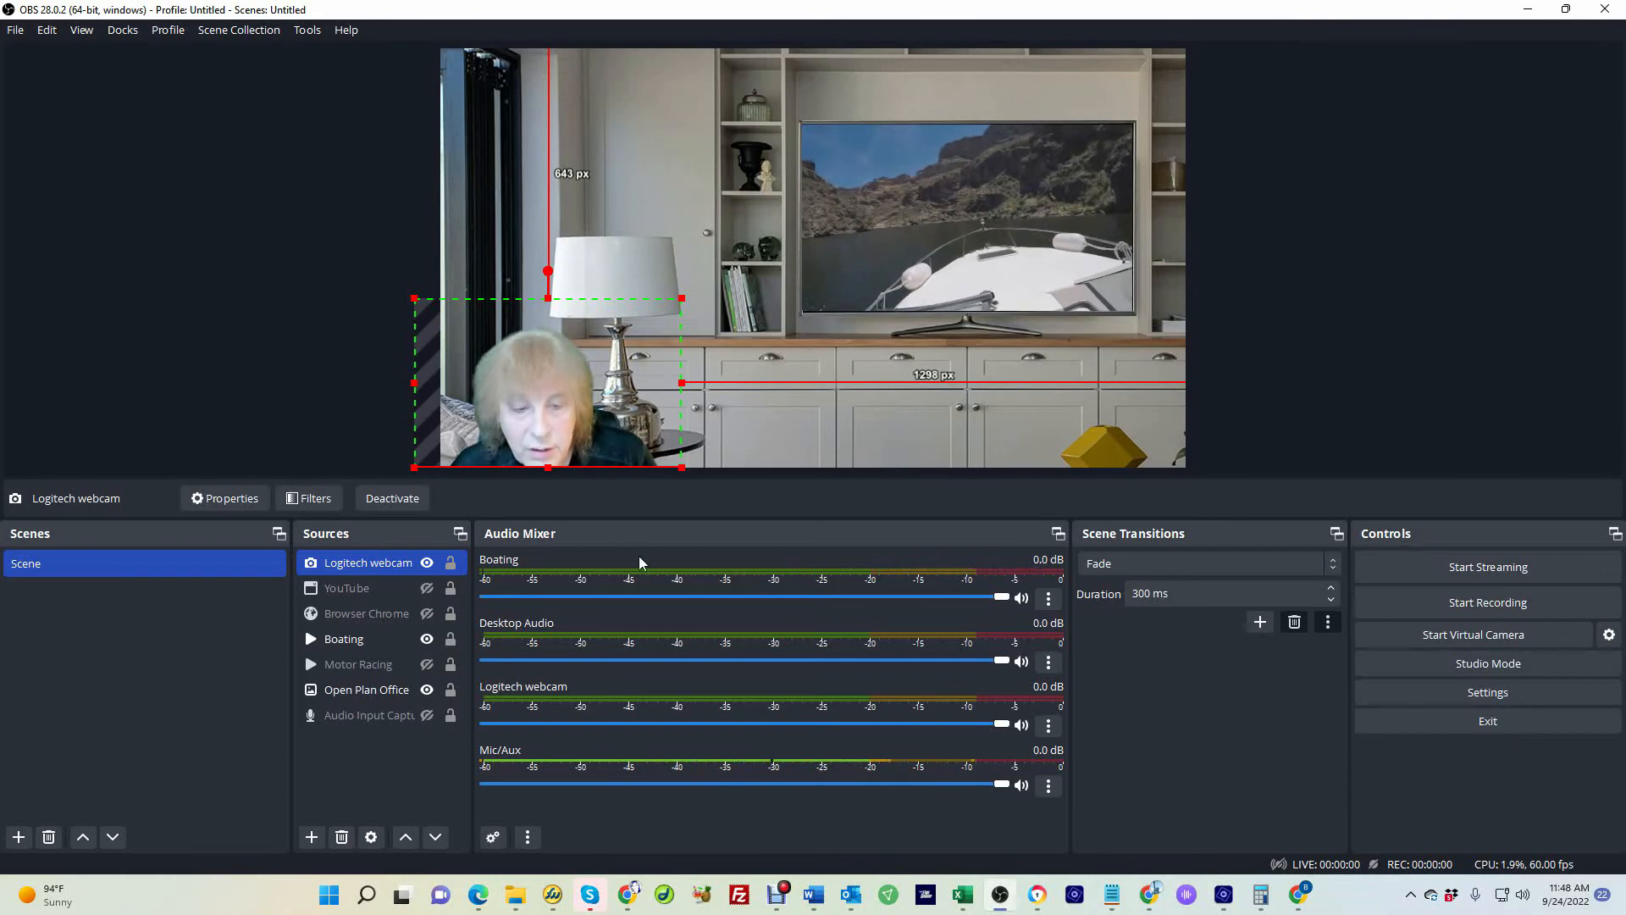
left_click(1049, 599)
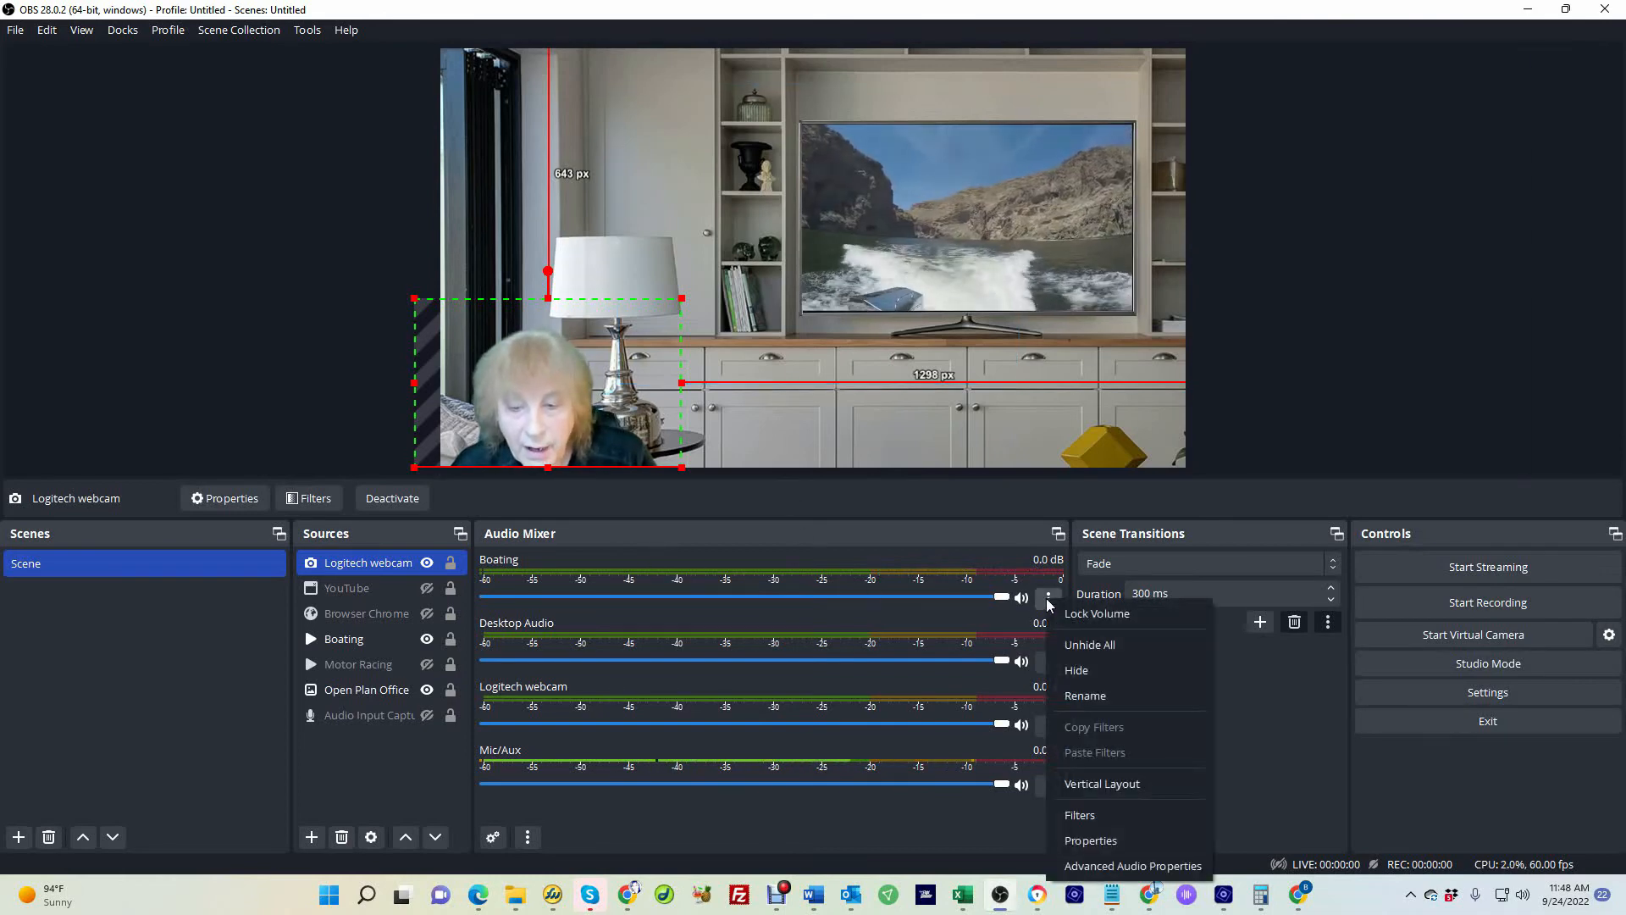
left_click(1090, 866)
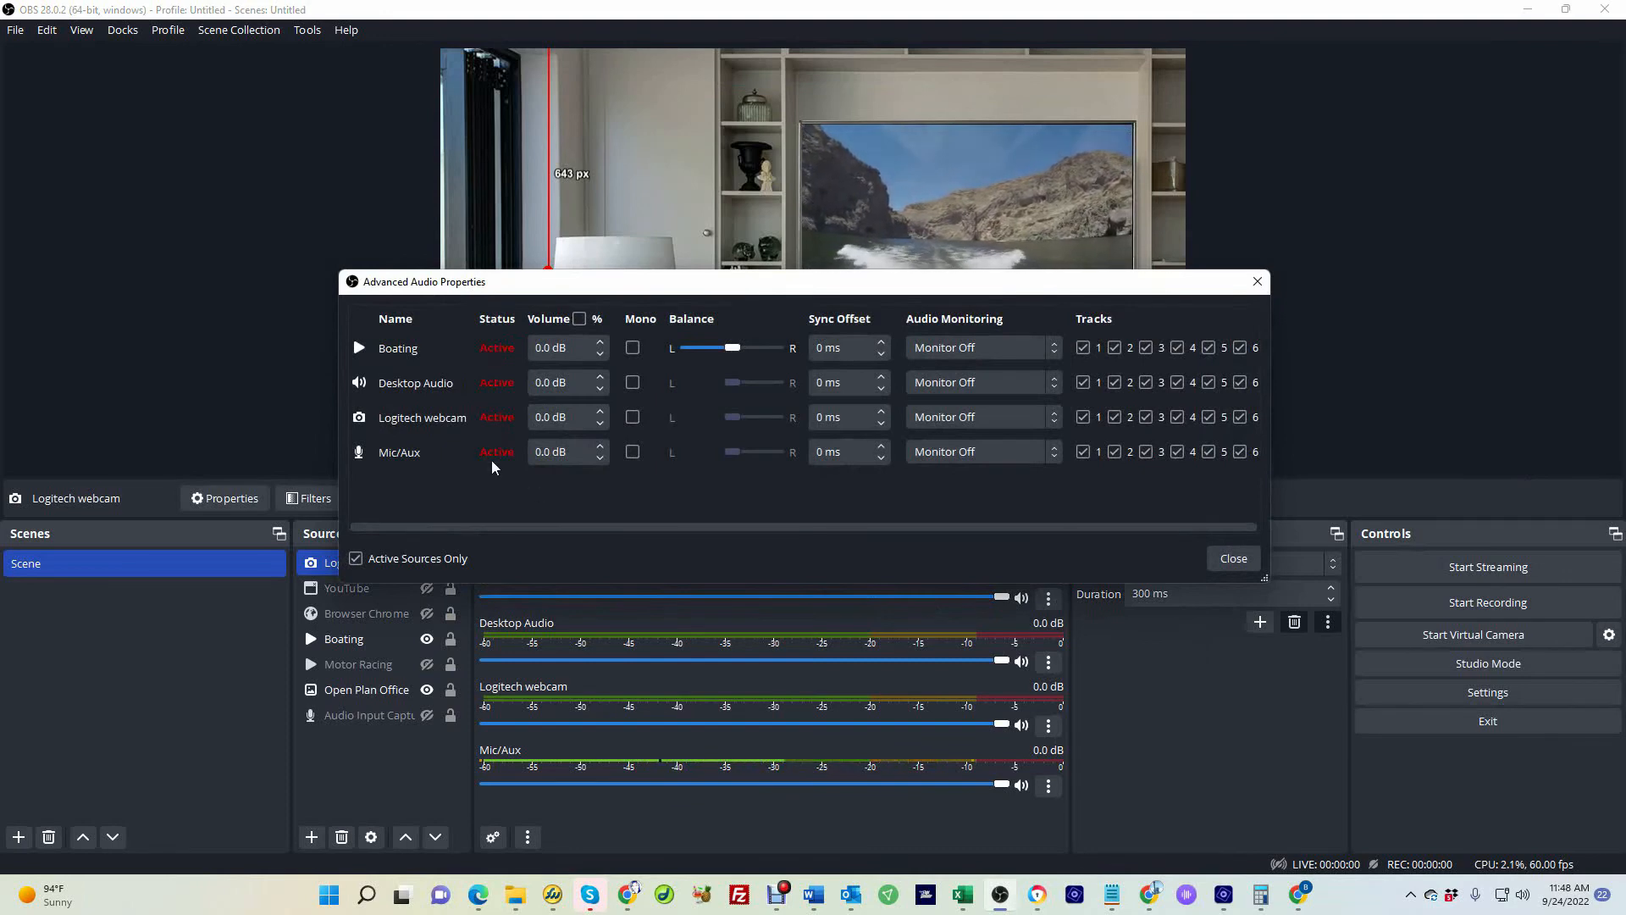
left_click(1021, 352)
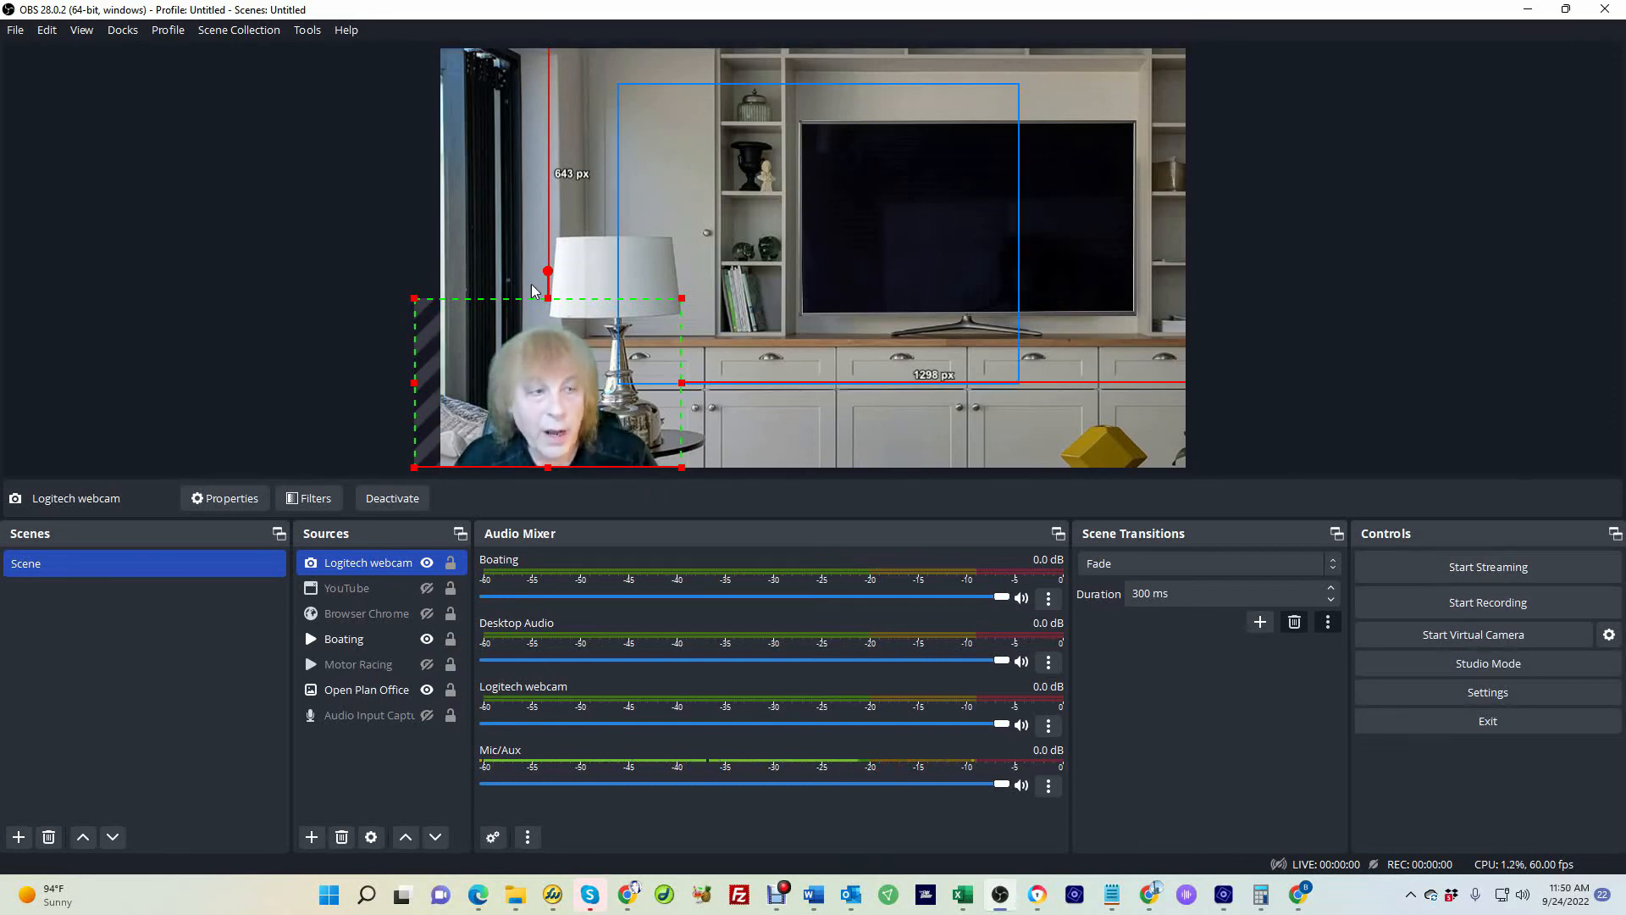
Open Settings and review the recording path in the Output section, browsing its folder without changing it
left_click(14, 31)
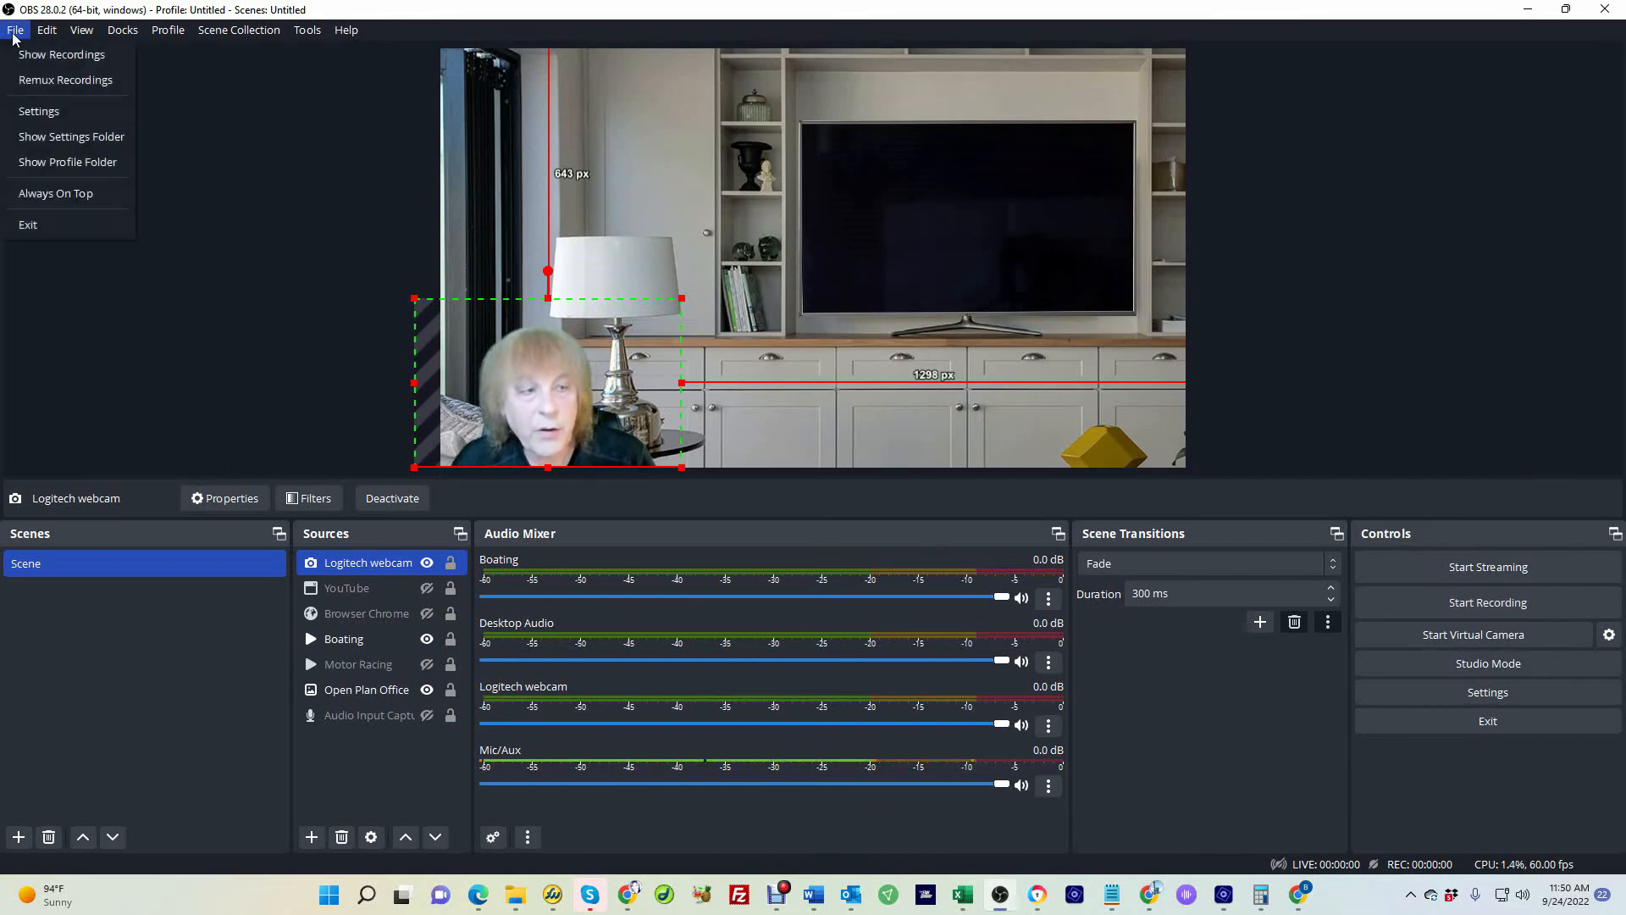
left_click(44, 112)
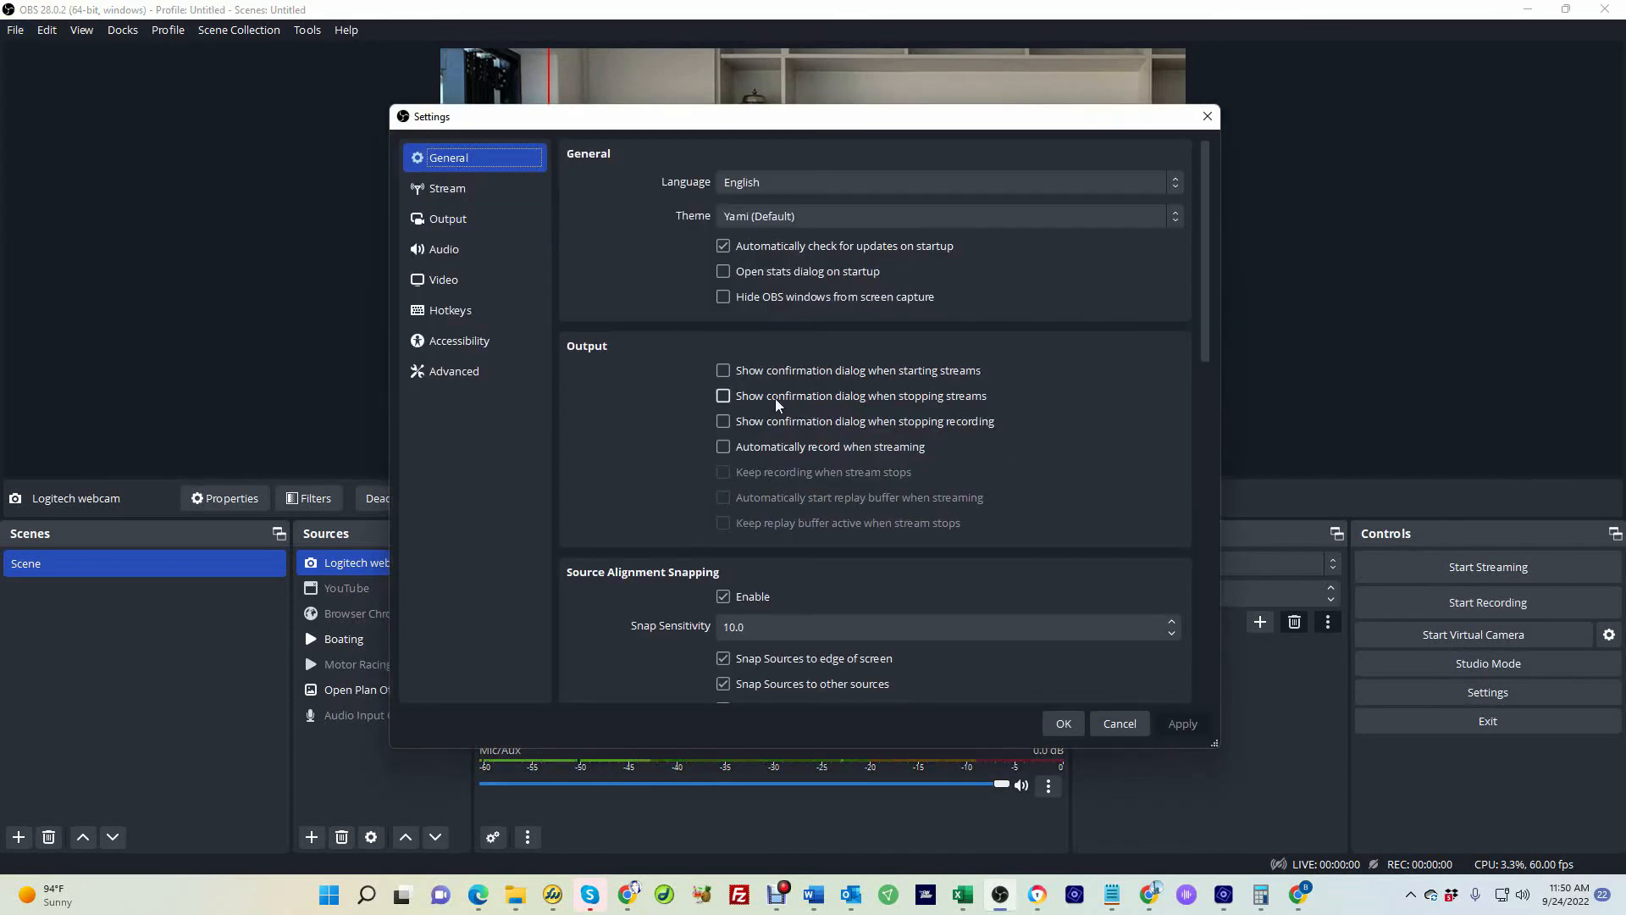
left_click(464, 218)
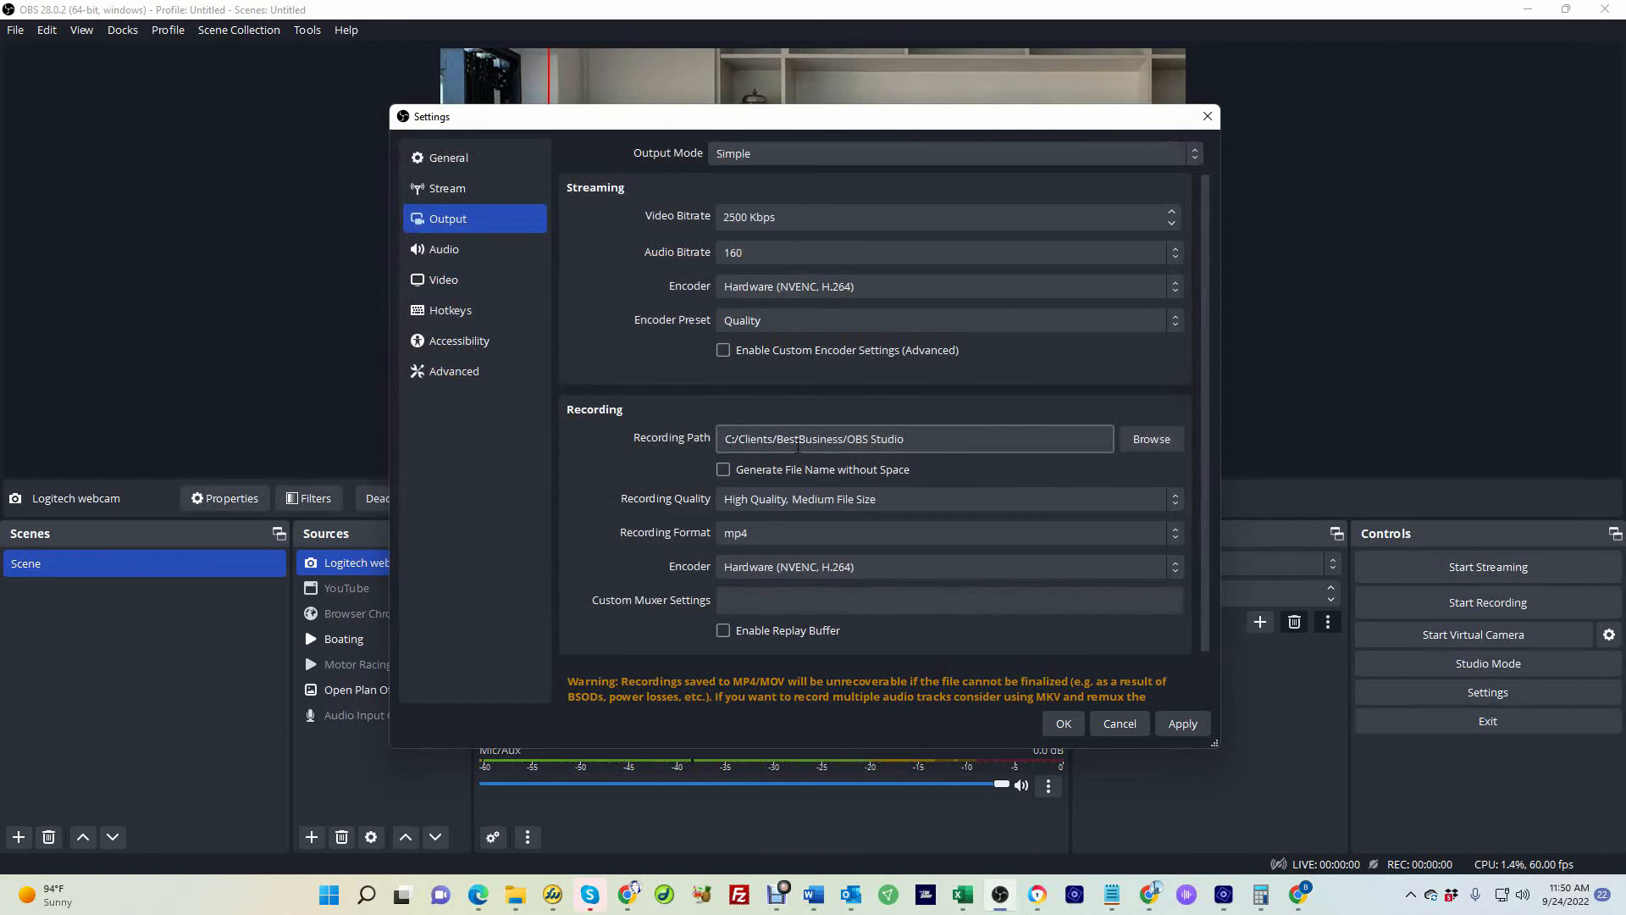
left_click(1150, 438)
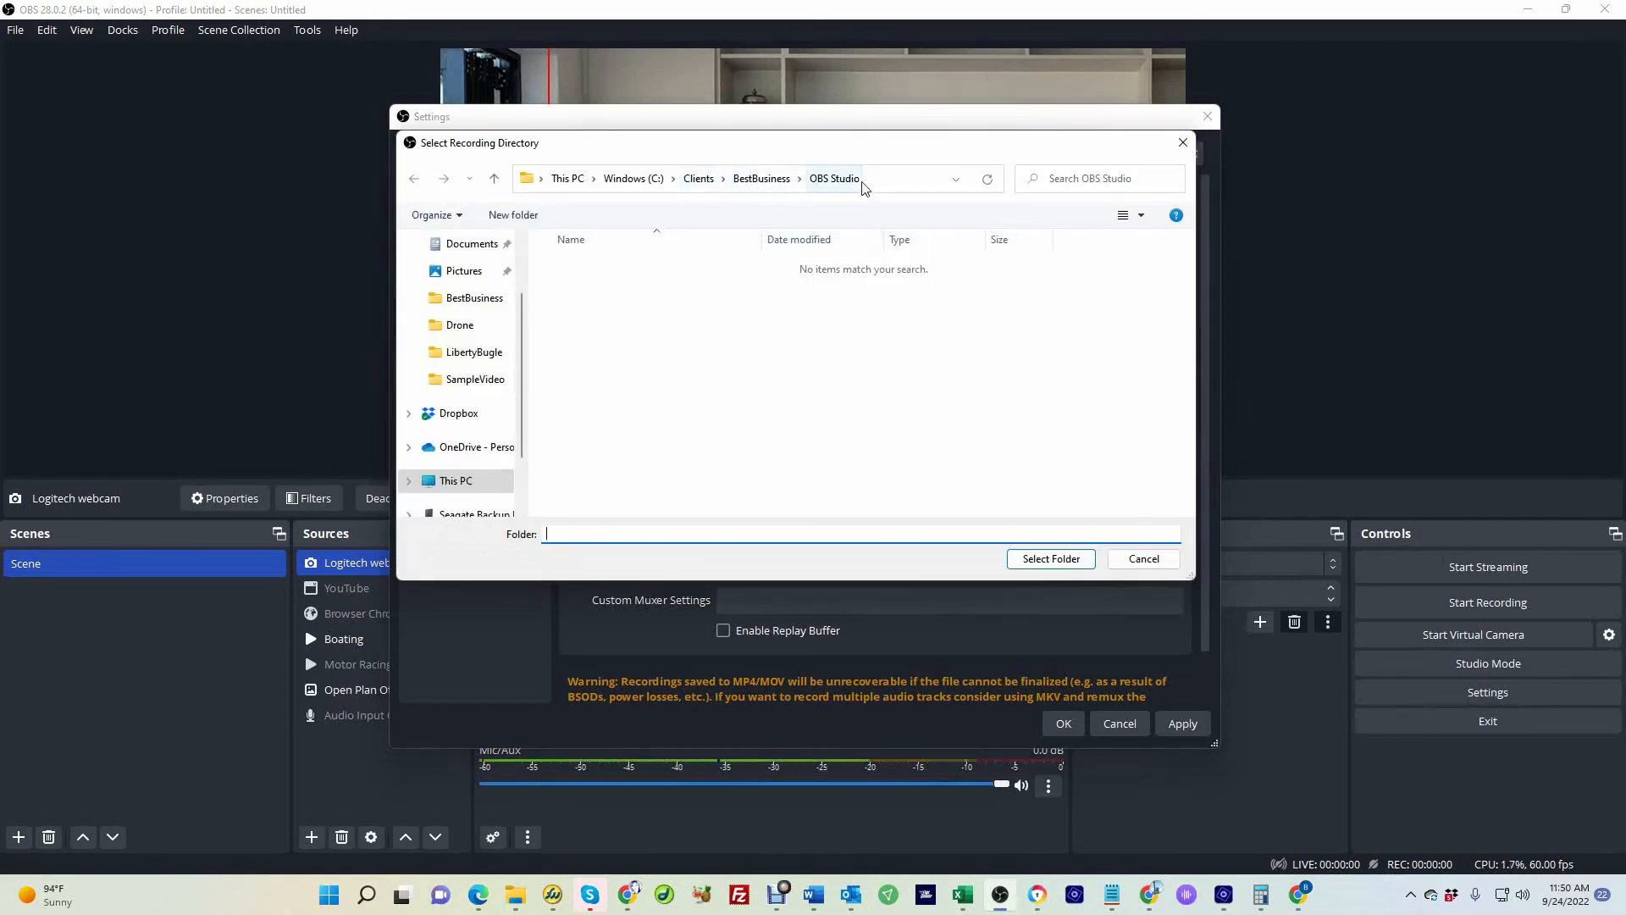
left_click(1123, 558)
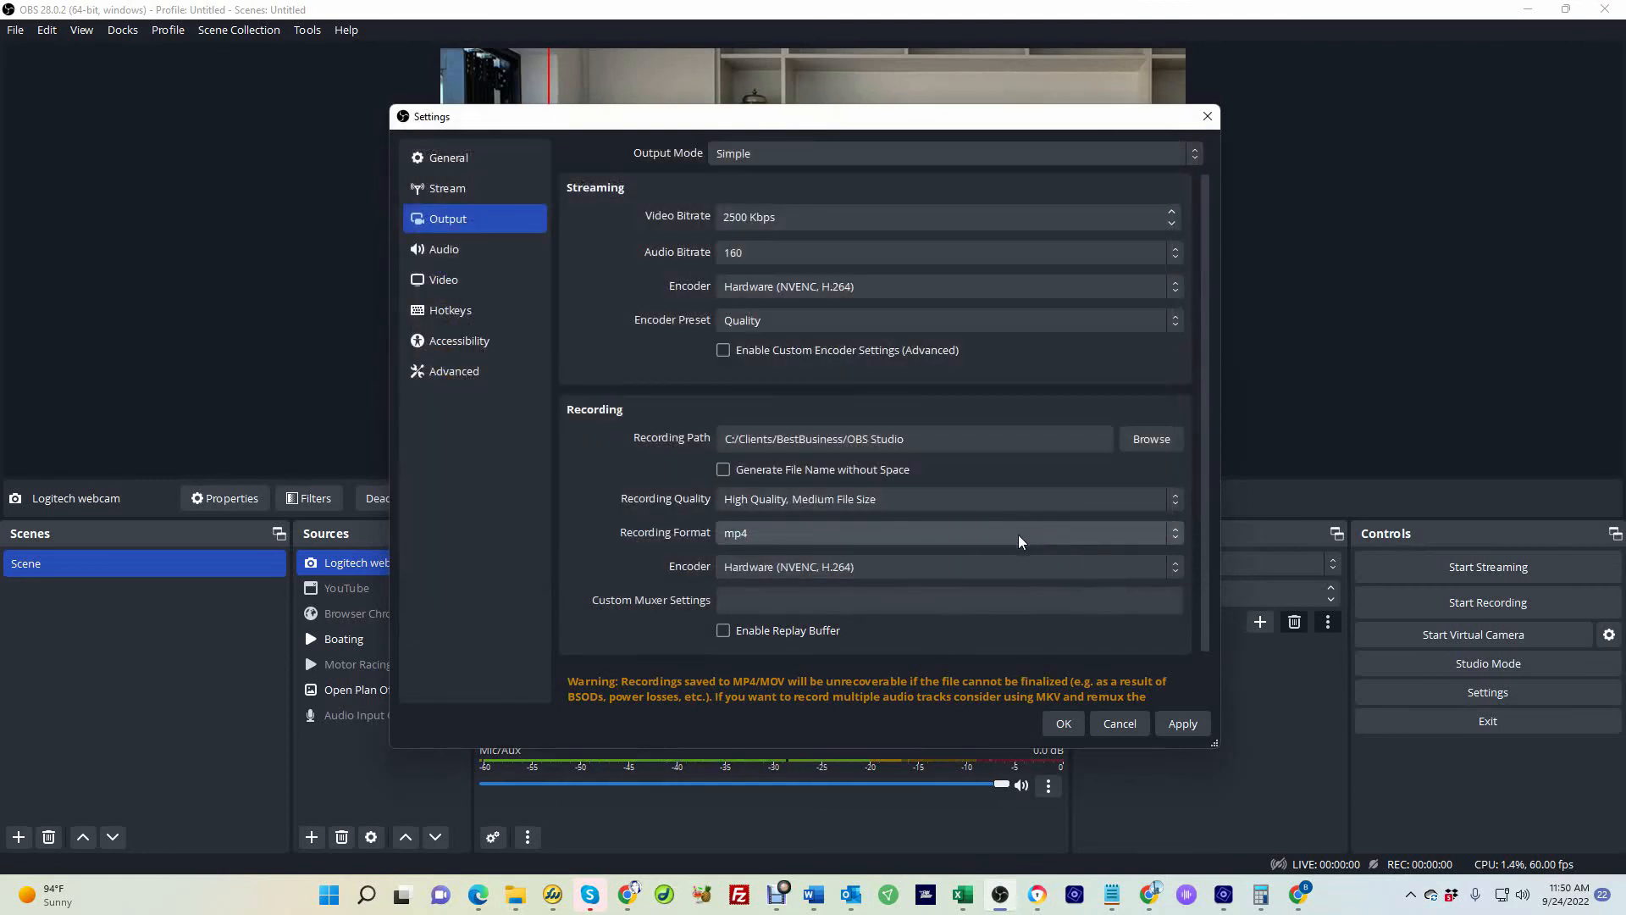
left_click(1064, 723)
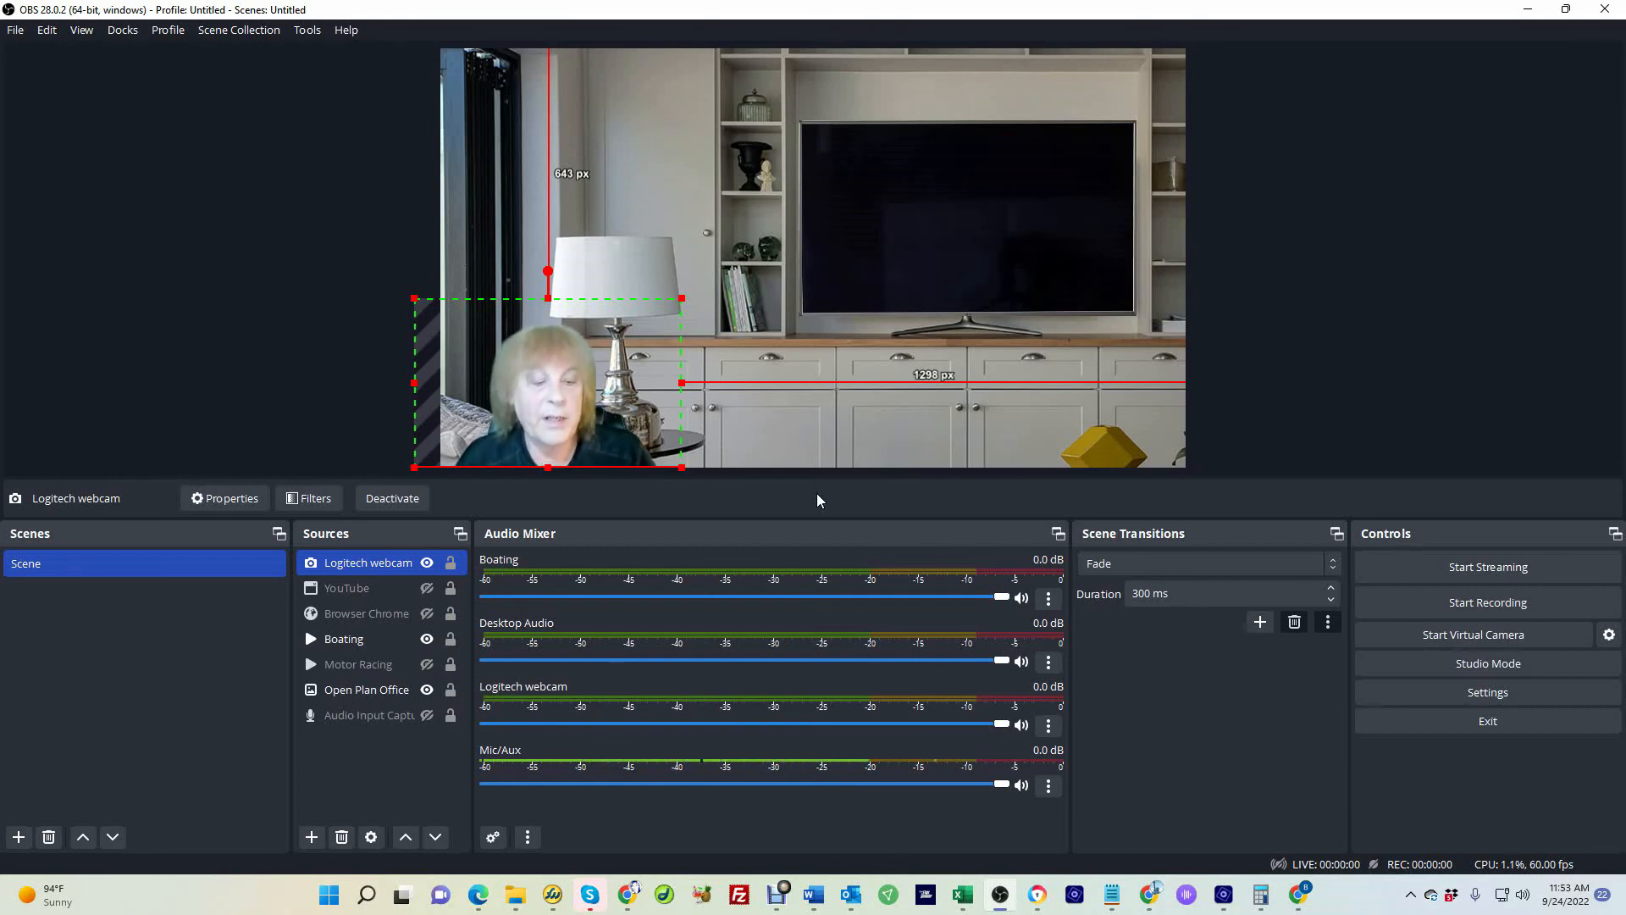
Add a new Image source named "Best Business Connections Logo"
left_click(312, 838)
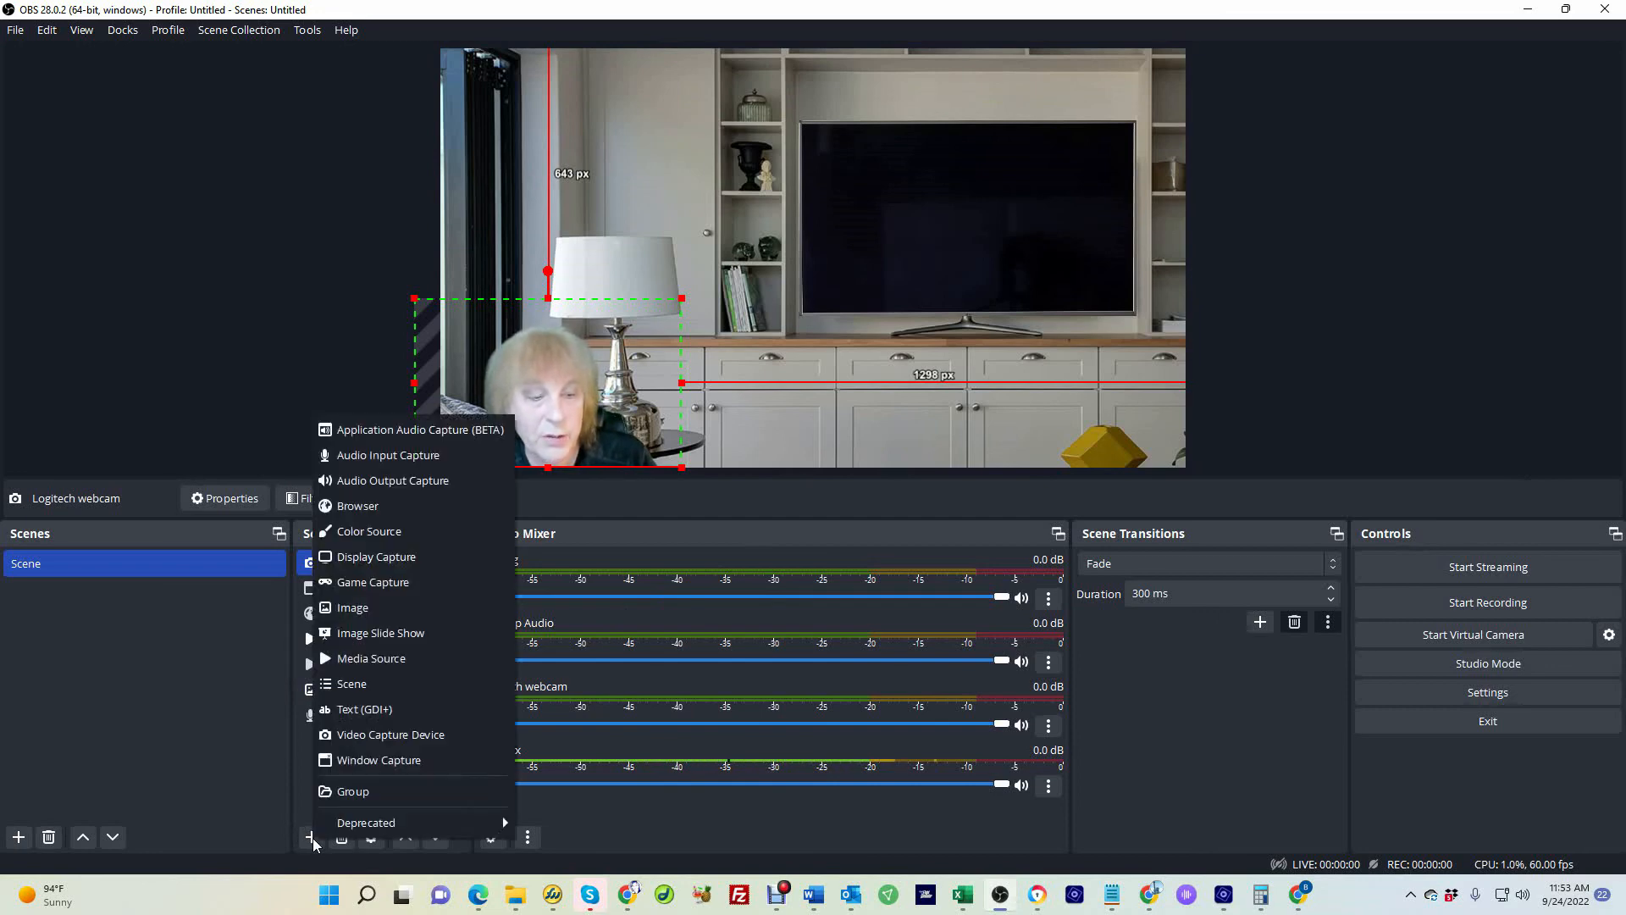
left_click(390, 609)
key("ctrl+v")
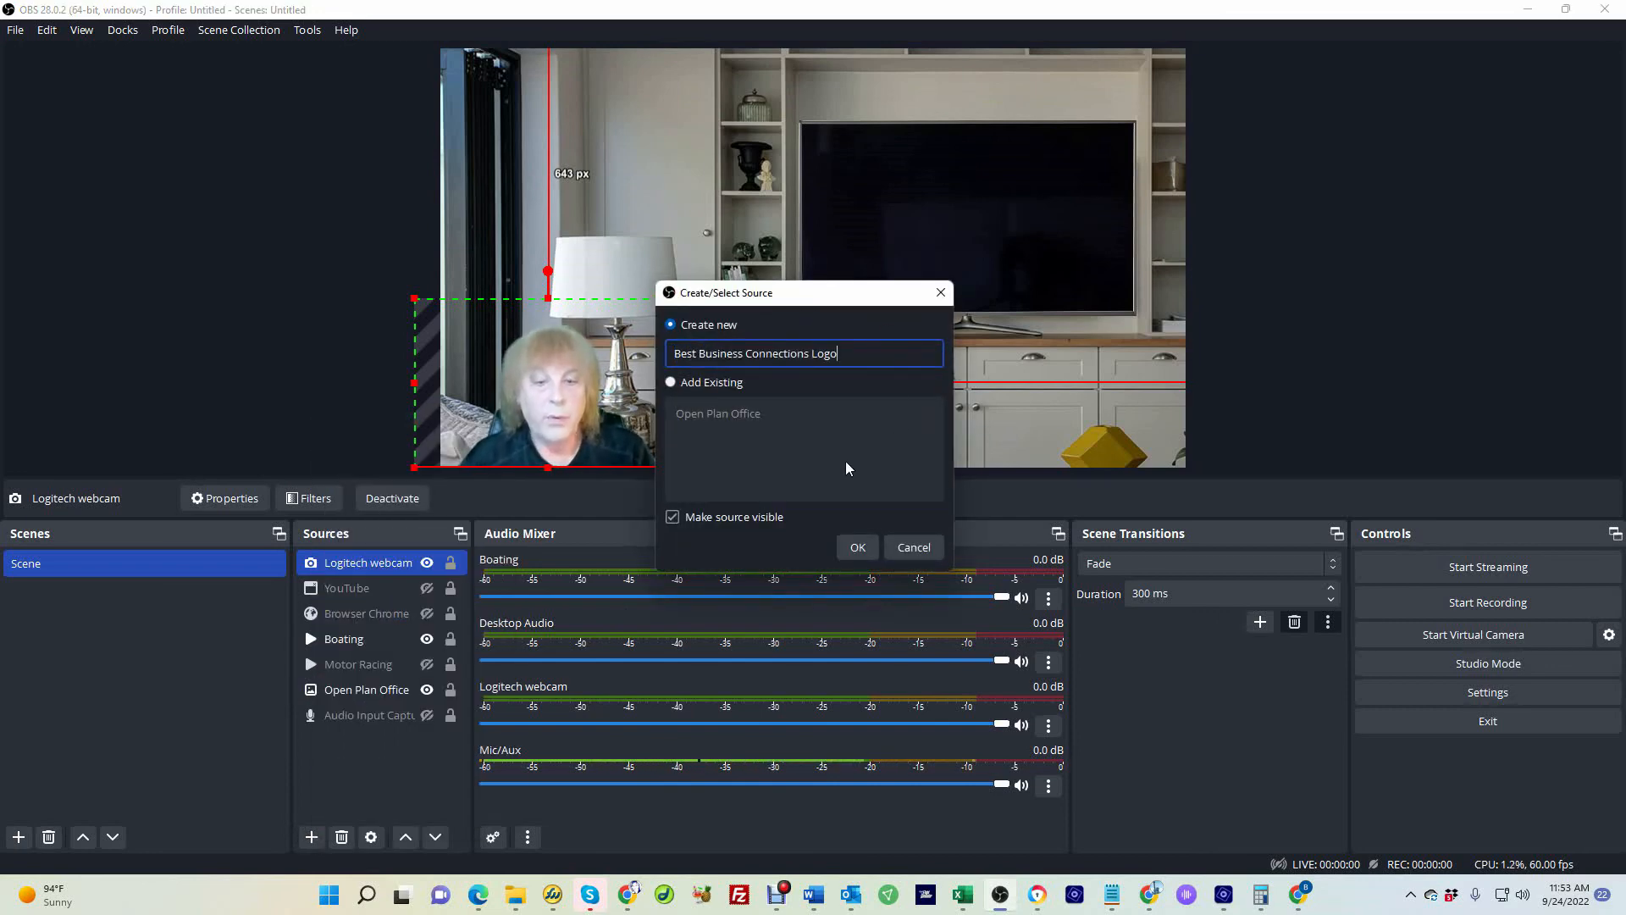
left_click(857, 547)
Set the image file to BBC_NewLogo.png from the BestBusiness folder
left_click(1055, 447)
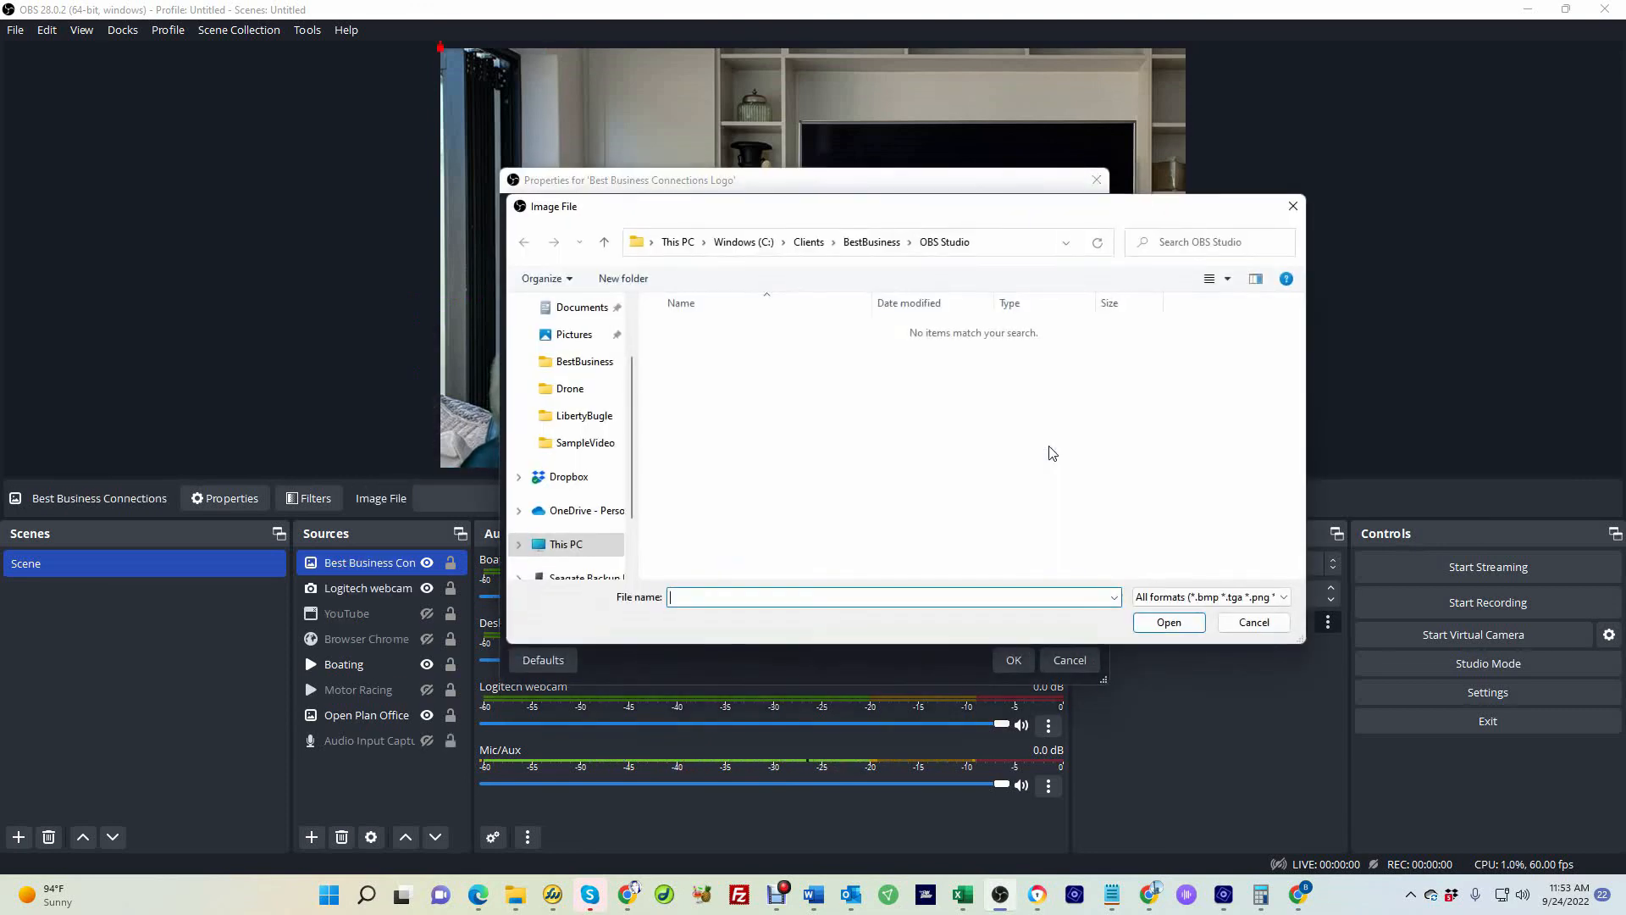
left_click(872, 242)
left_click(788, 339)
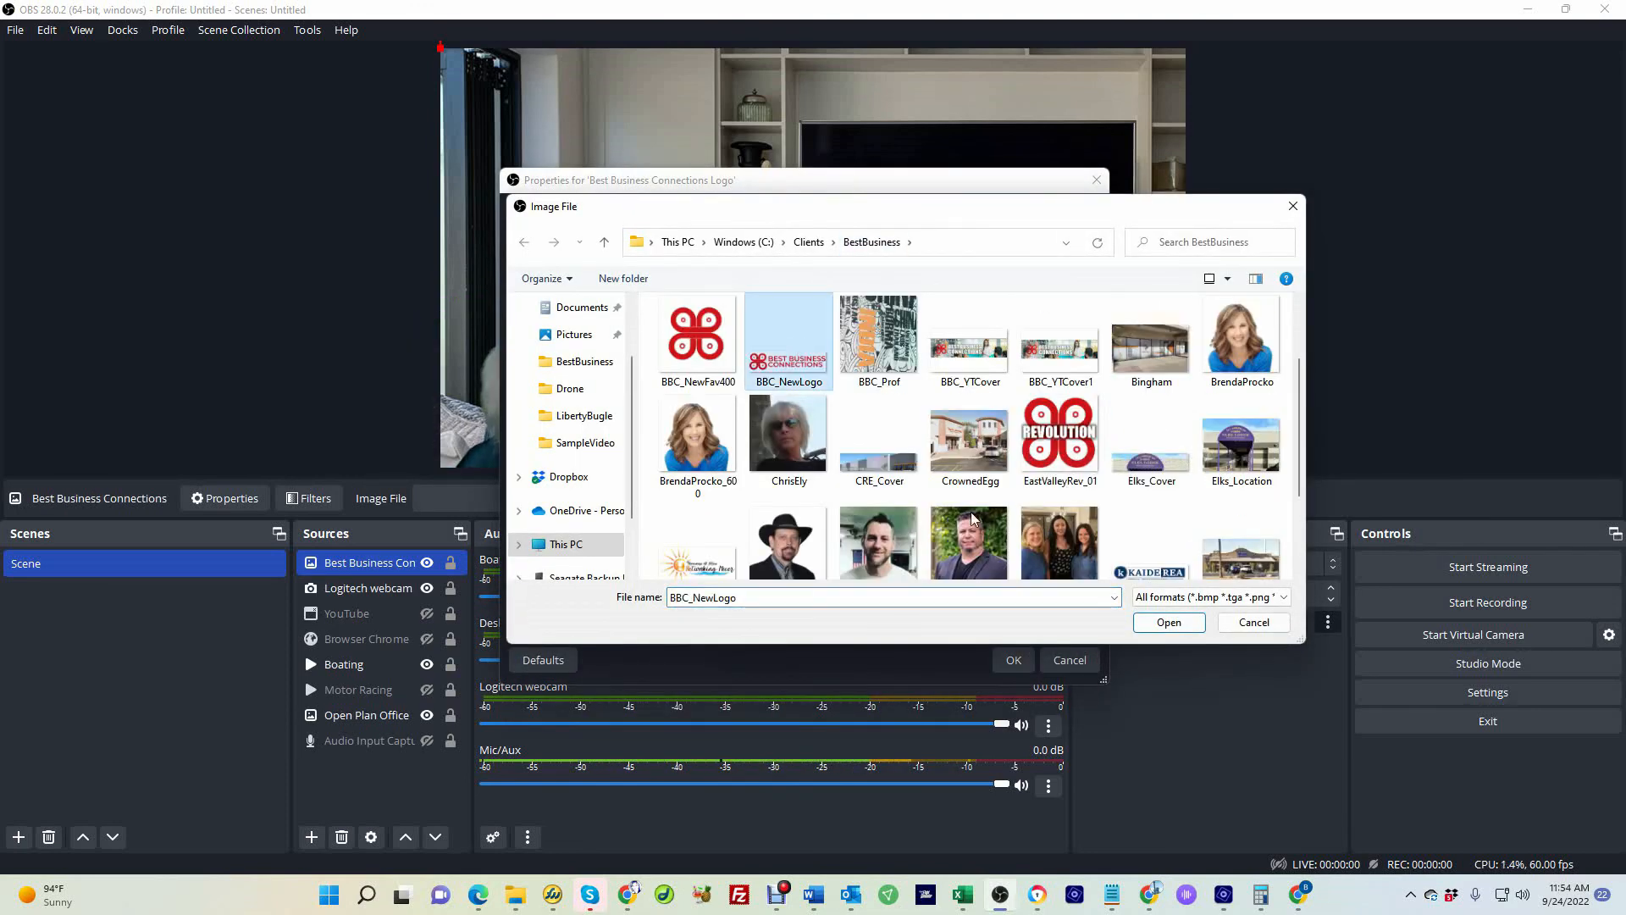
left_click(1169, 622)
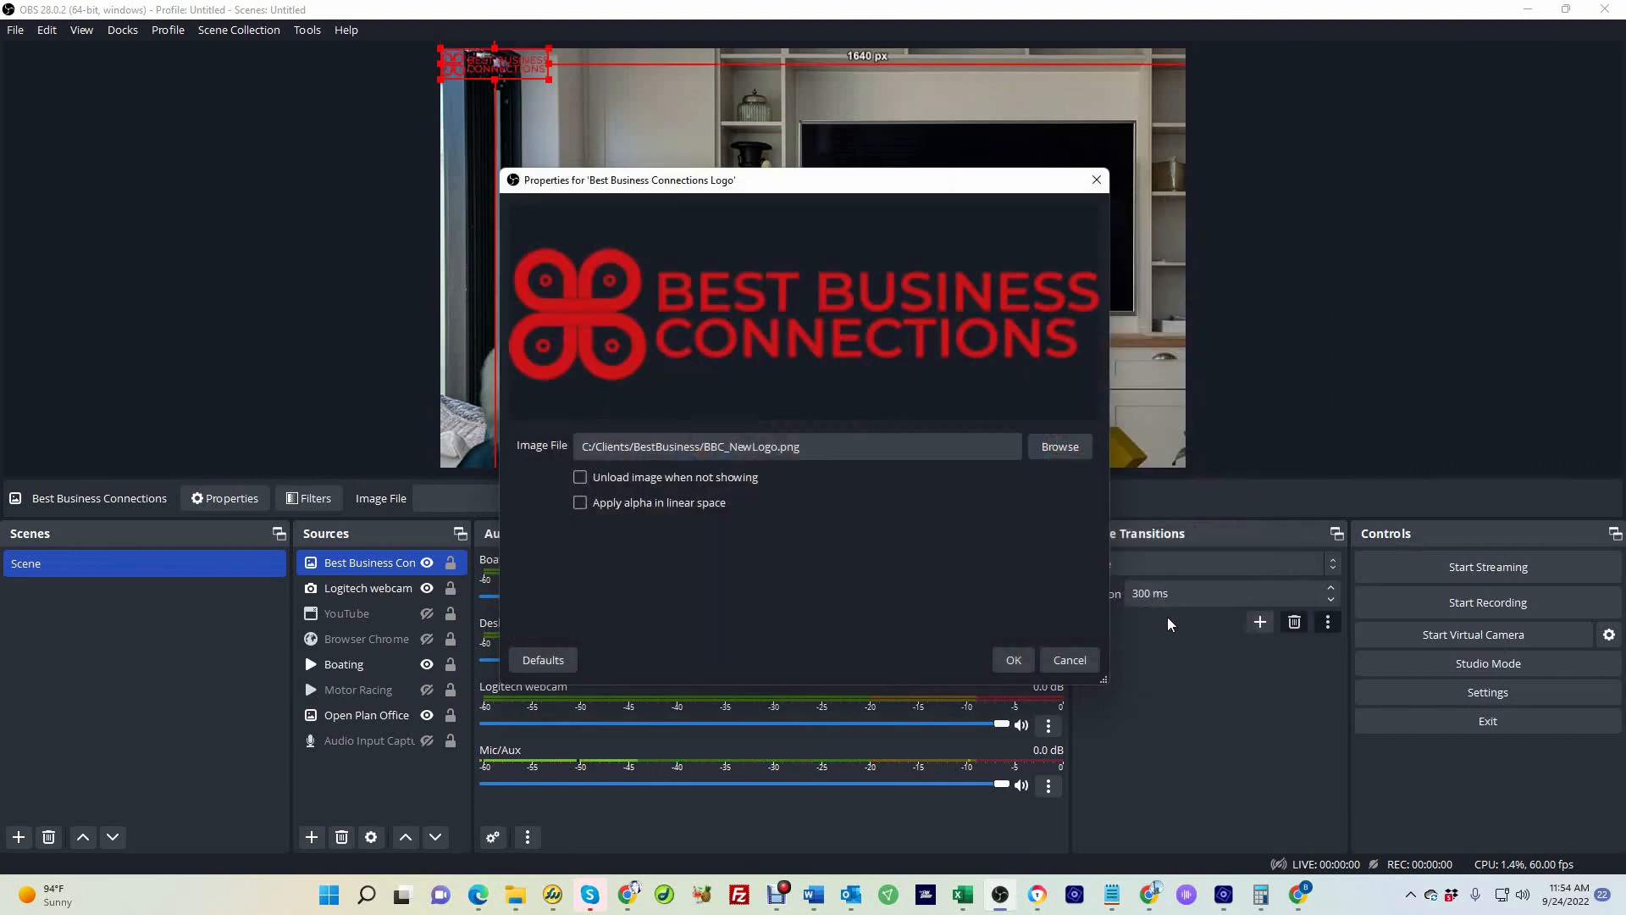
left_click(1016, 660)
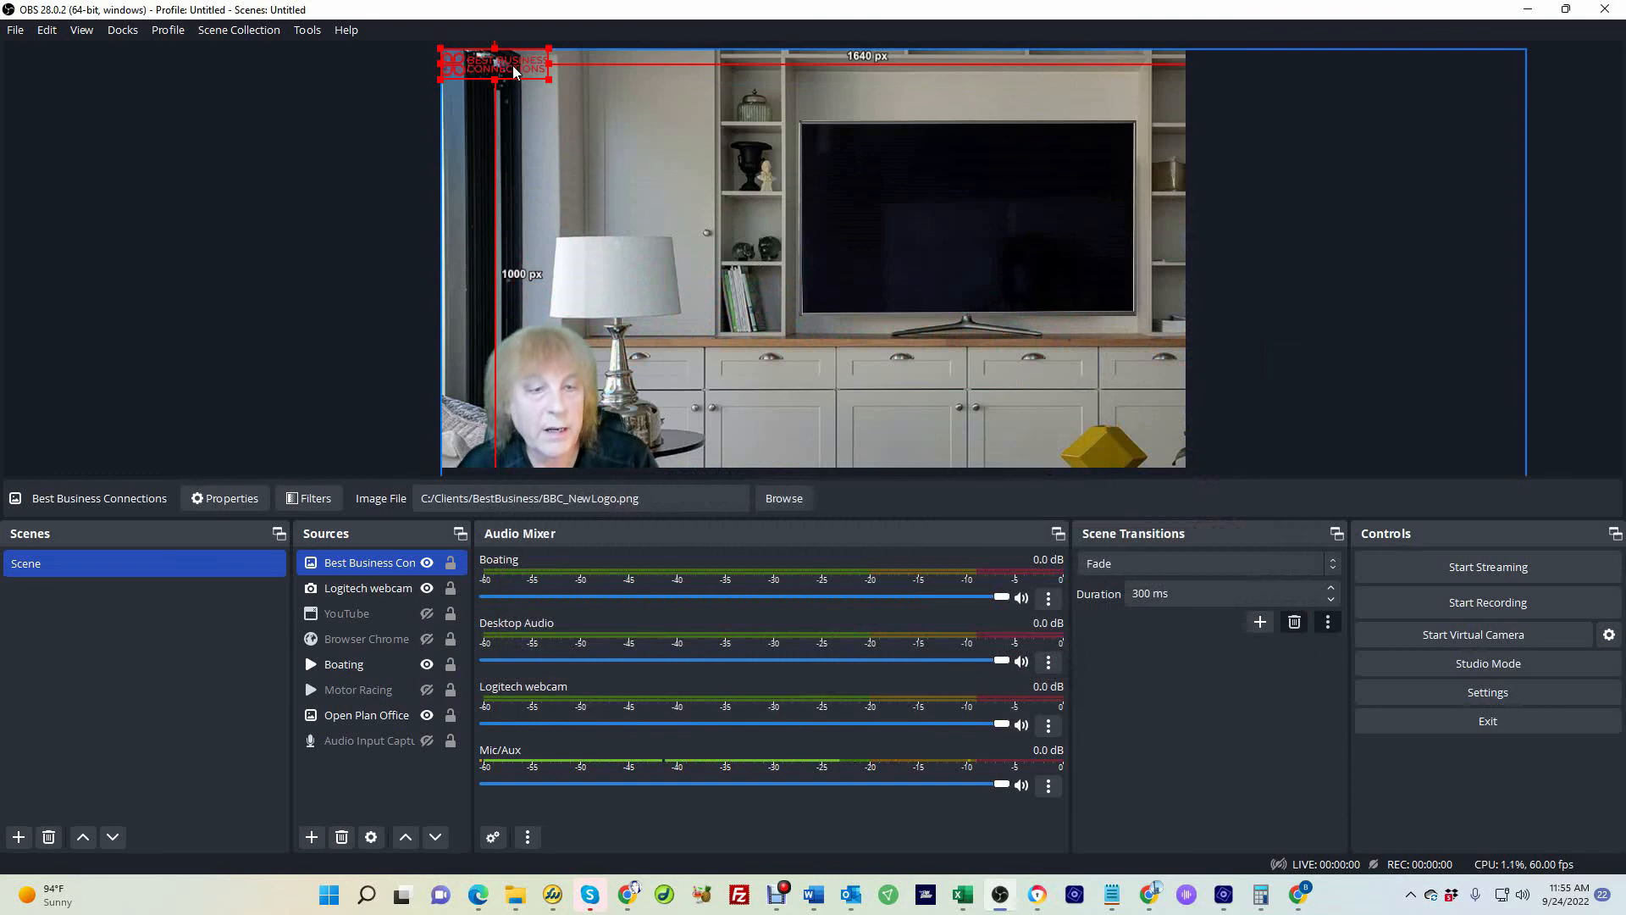
Move the logo to the upper-right corner of the canvas
left_click_drag(514, 72, 1071, 89)
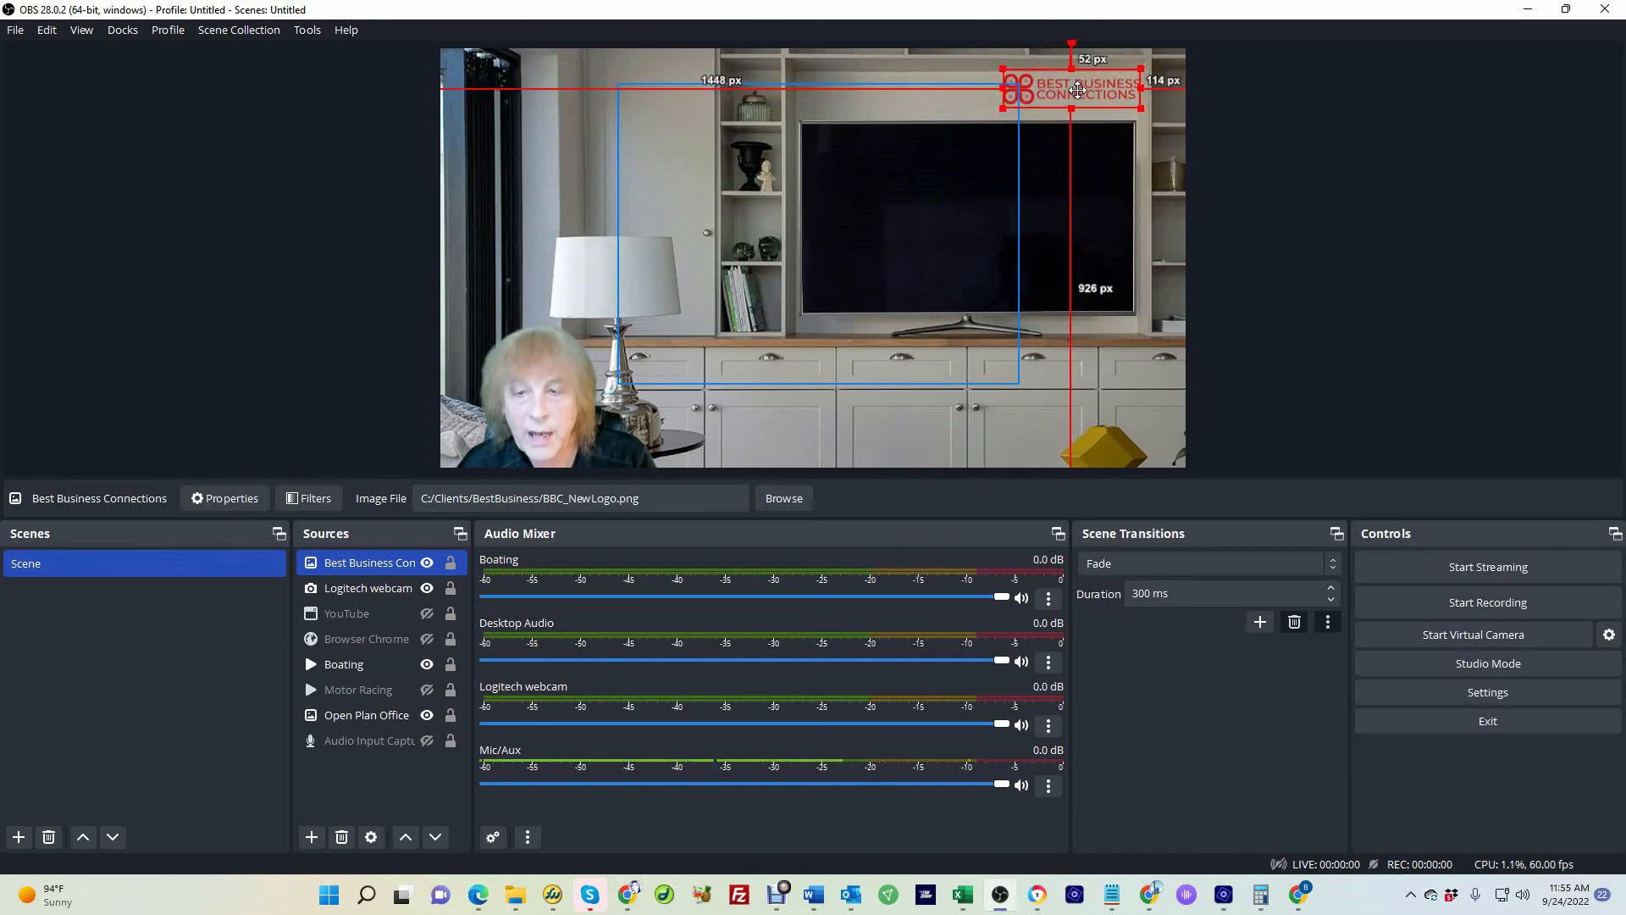
left_click(310, 280)
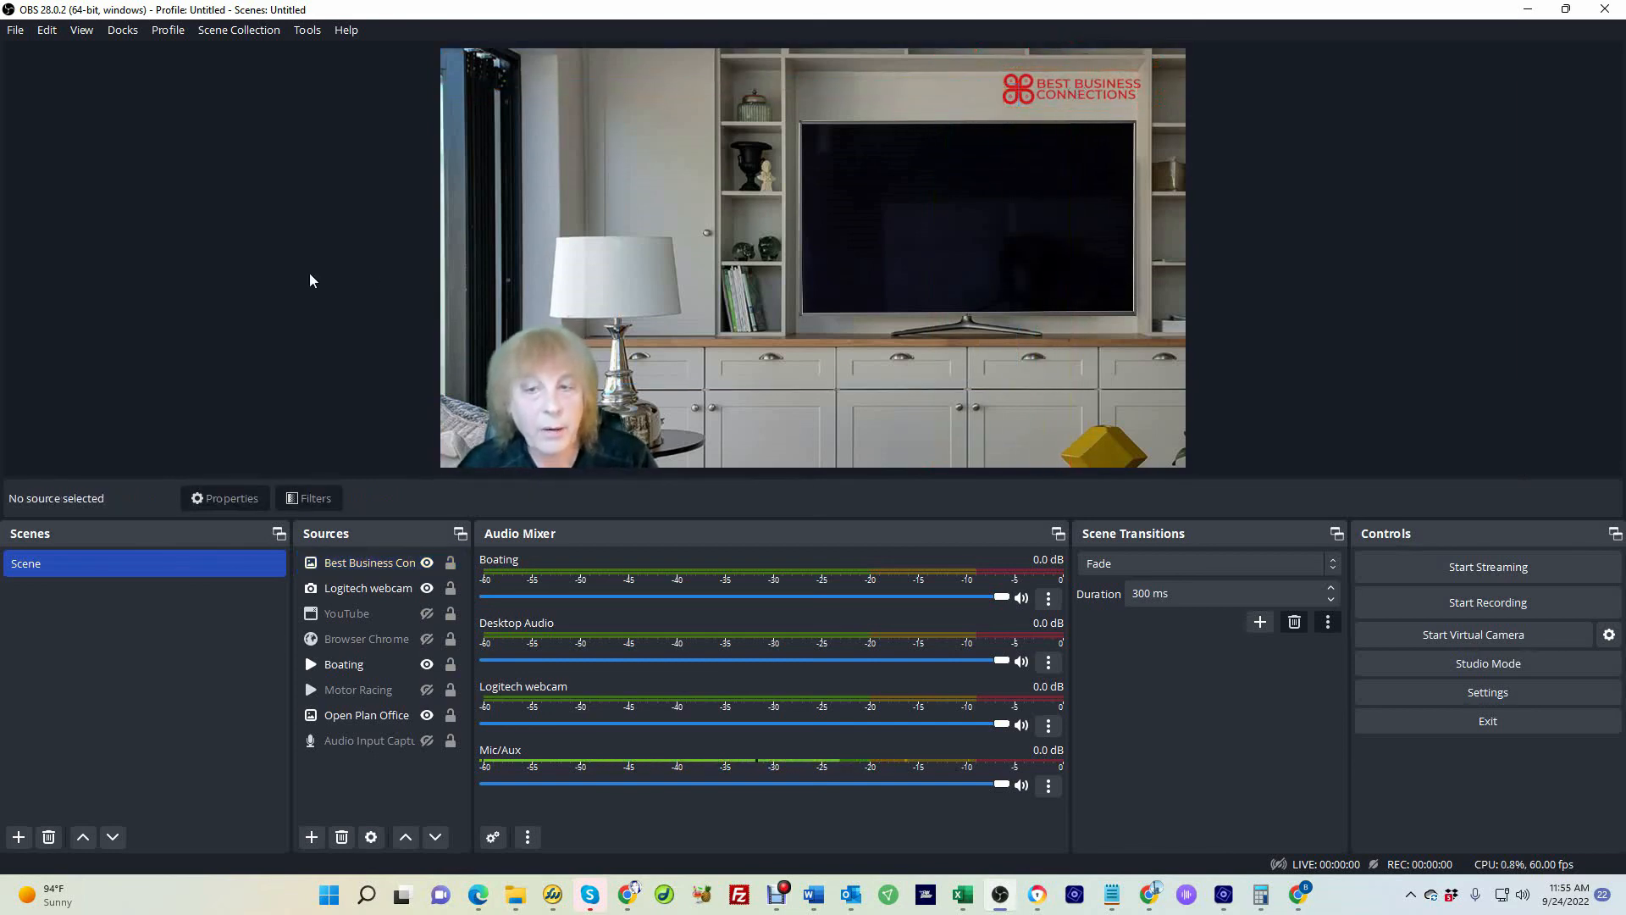